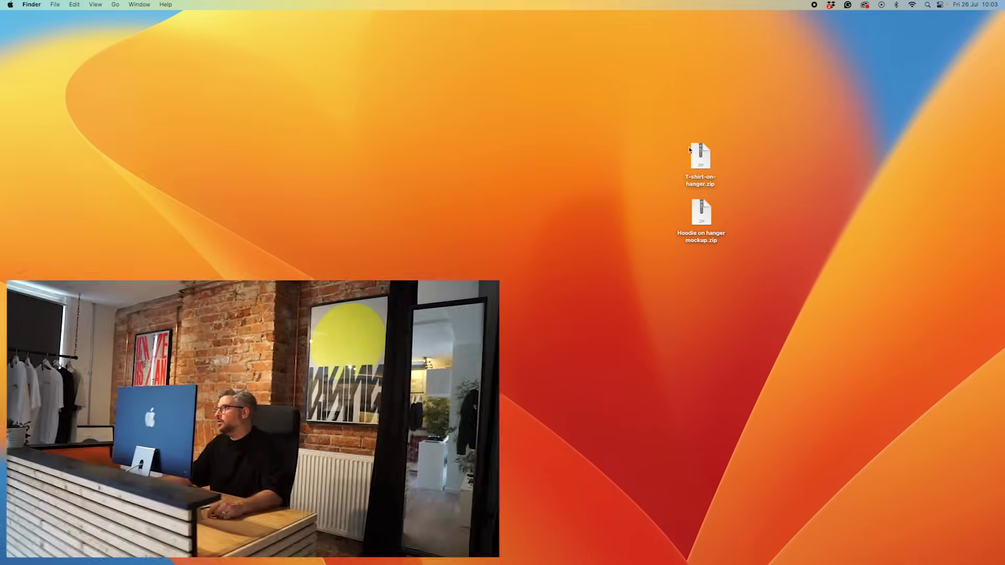
# Step: Extract the T-shirt-on-hanger.zip and Hoodie on hanger mockup.zip archives and open the extracted T-shirt-on-hanger folder
pyautogui.doubleClick(690, 153)
pyautogui.doubleClick(701, 212)
pyautogui.doubleClick(971, 31)
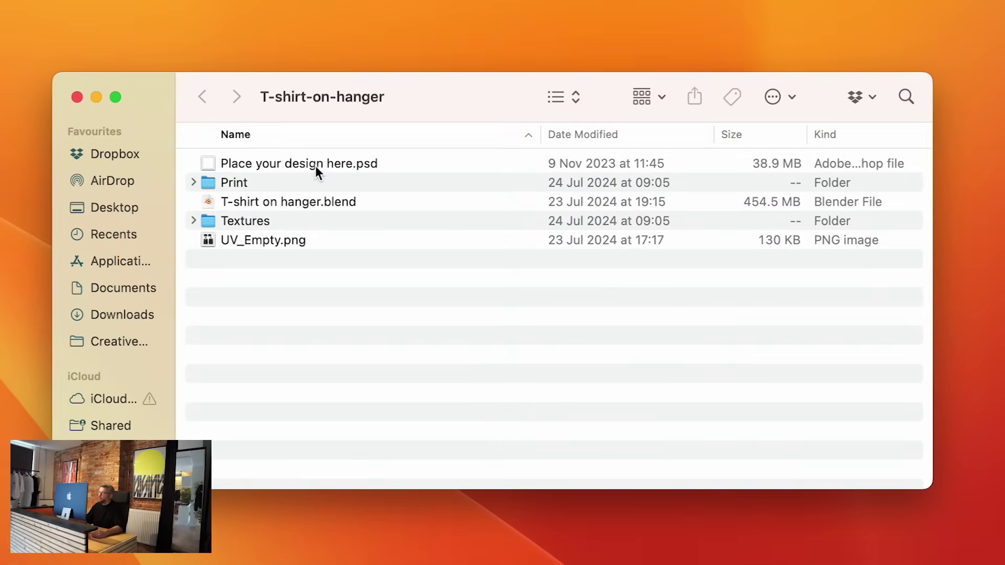
# Step: Open the T-shirt on hanger.blend file from the T-shirt-on-hanger folder in Blender
pyautogui.click(226, 204)
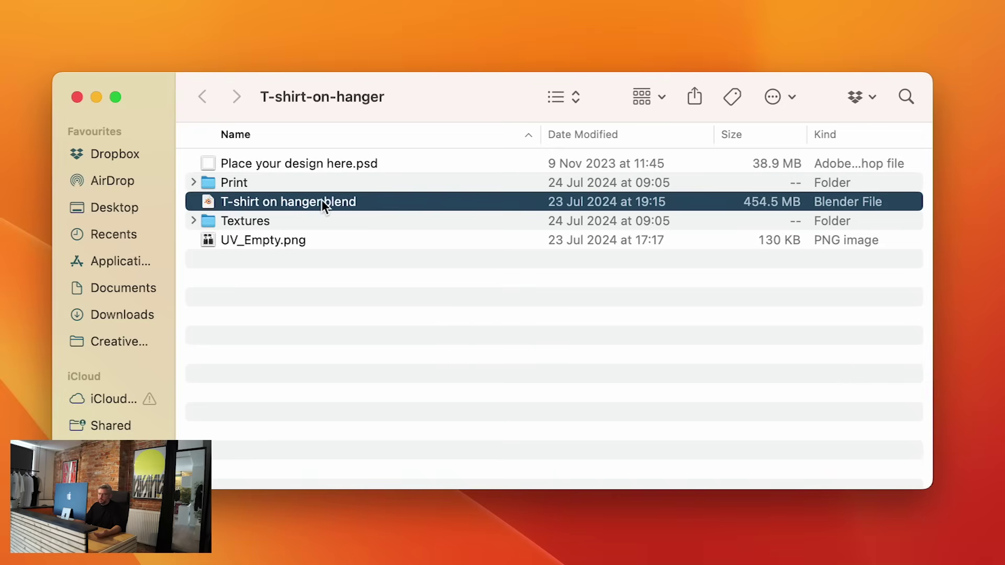
pyautogui.press('Up')
pyautogui.press('Up')
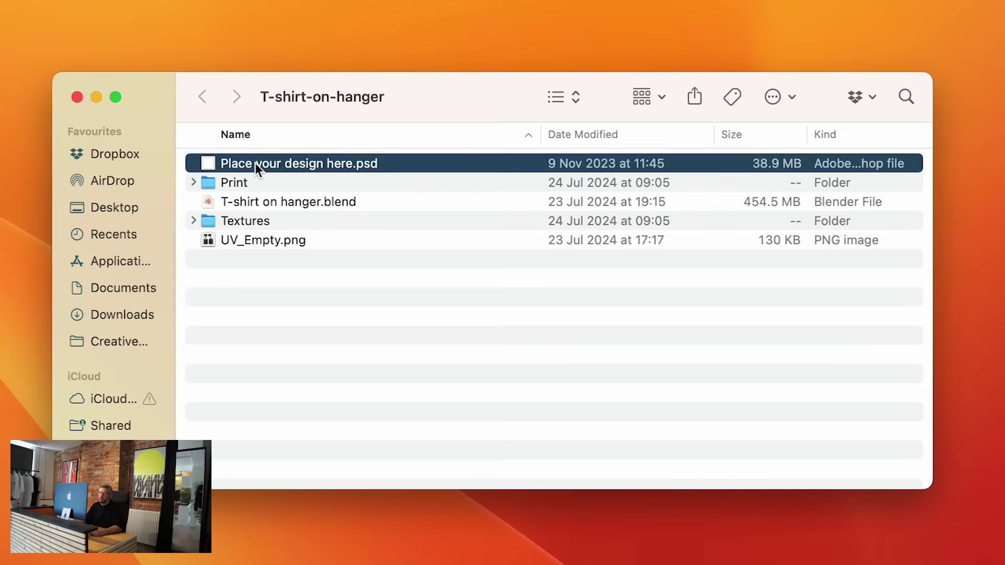
pyautogui.click(269, 204)
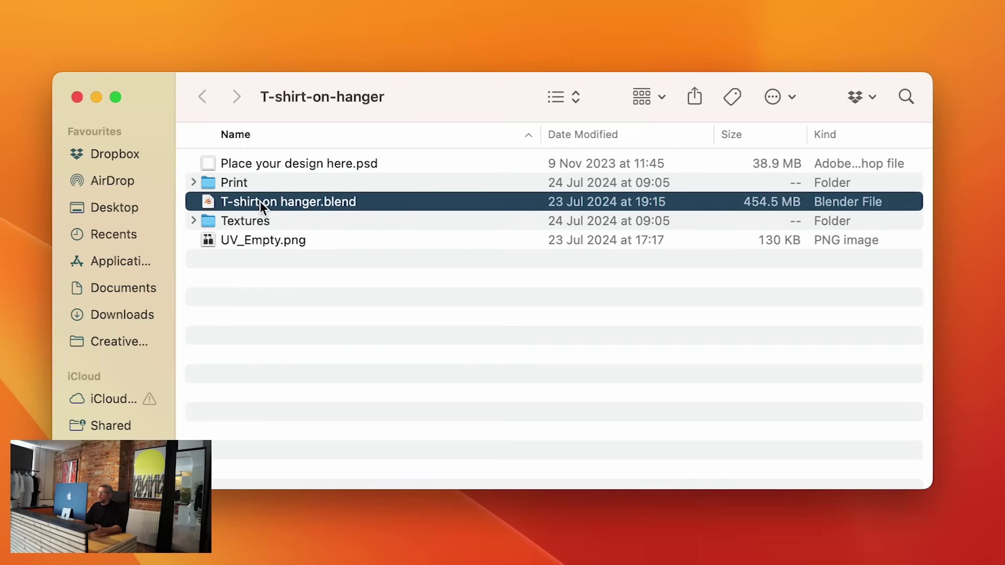
pyautogui.moveTo(208, 201); pyautogui.dragTo(209, 203)
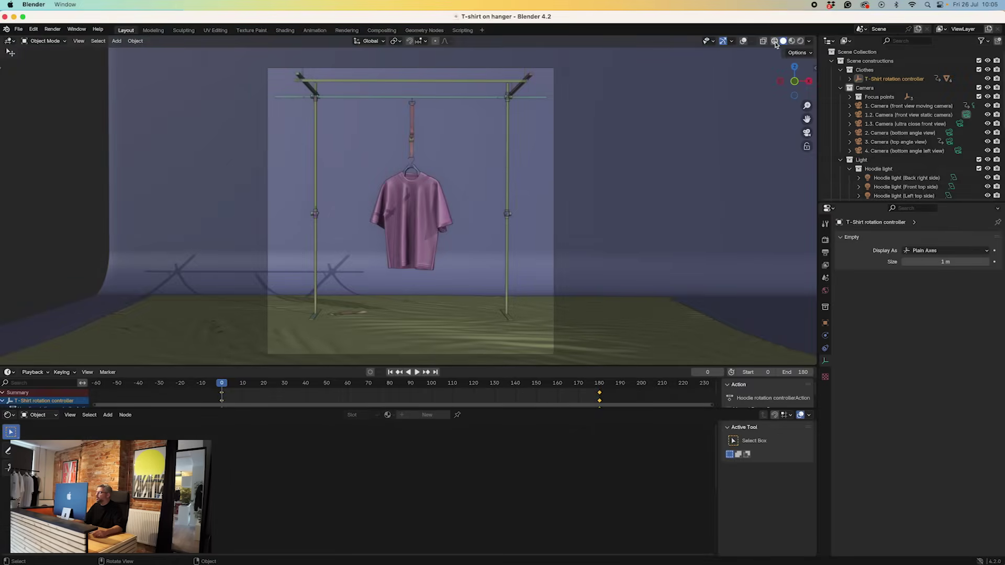
# Step: Compare the scene in Wireframe, Solid, Material Preview and Rendered viewport shading
pyautogui.click(775, 43)
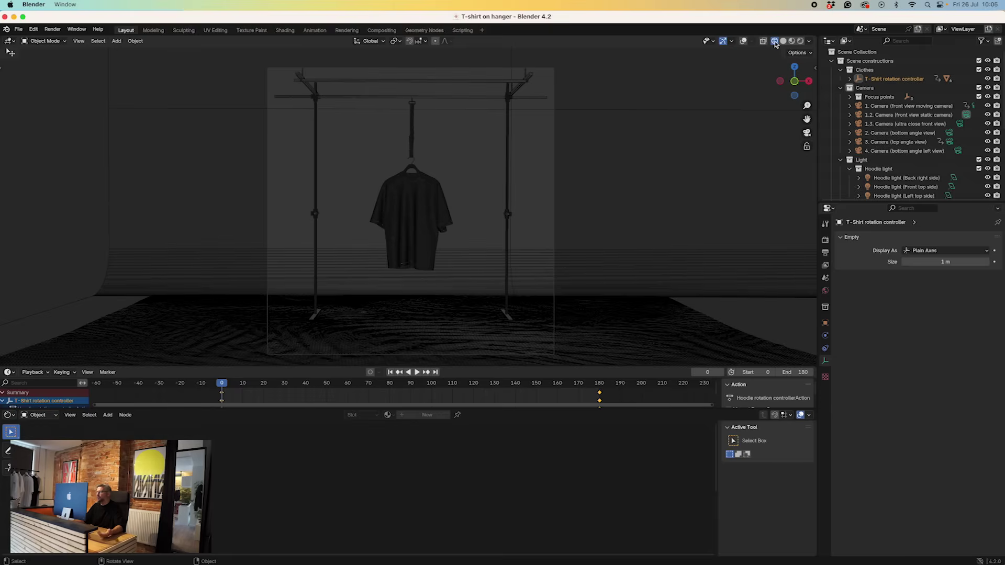
pyautogui.click(783, 42)
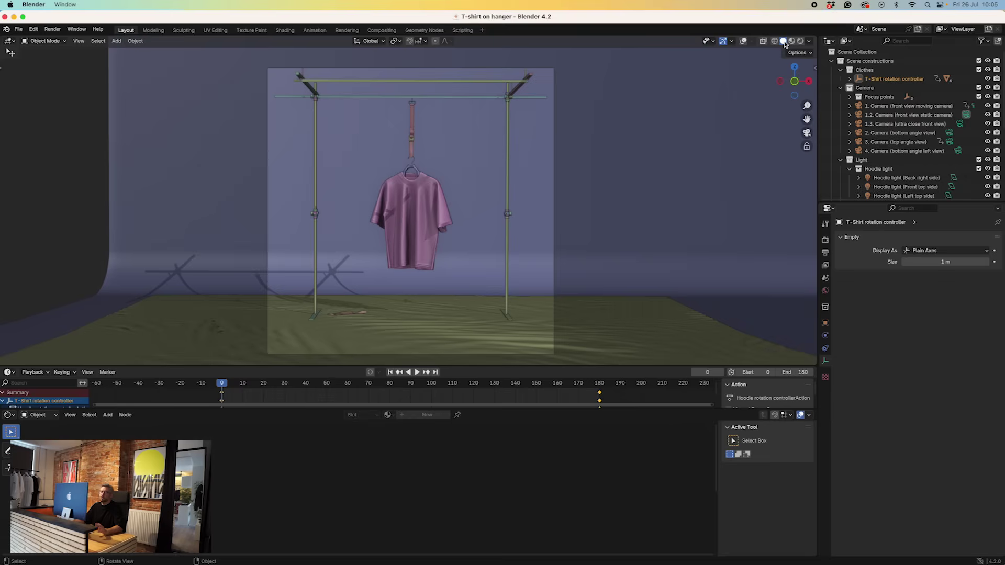
pyautogui.moveTo(420, 247); pyautogui.dragTo(460, 237, button='middle')
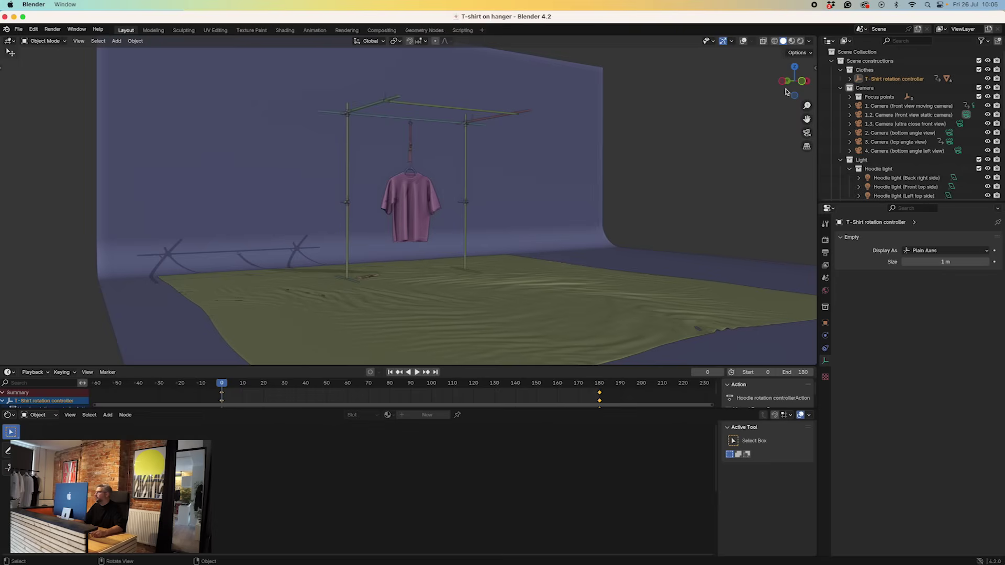
pyautogui.click(791, 41)
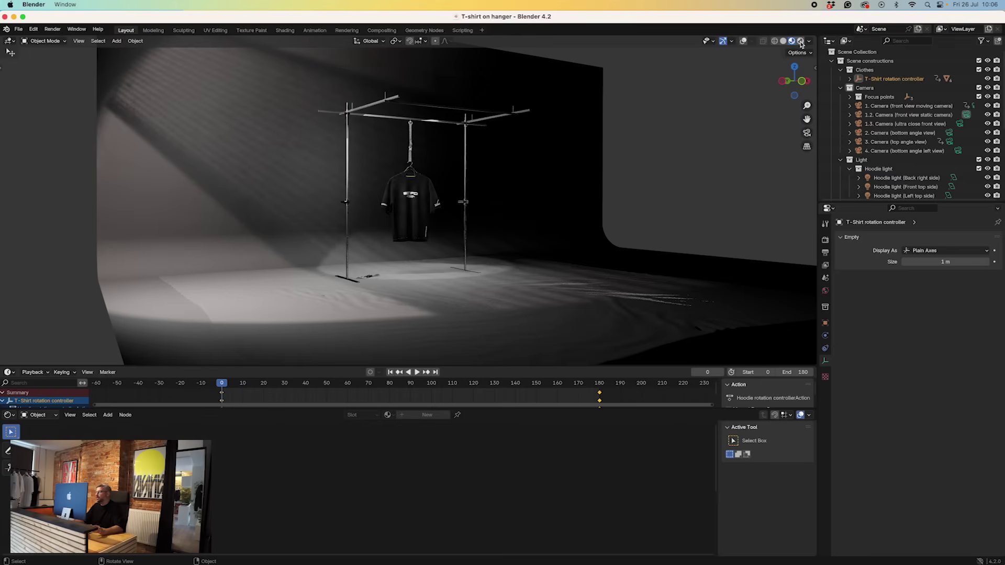
pyautogui.click(800, 42)
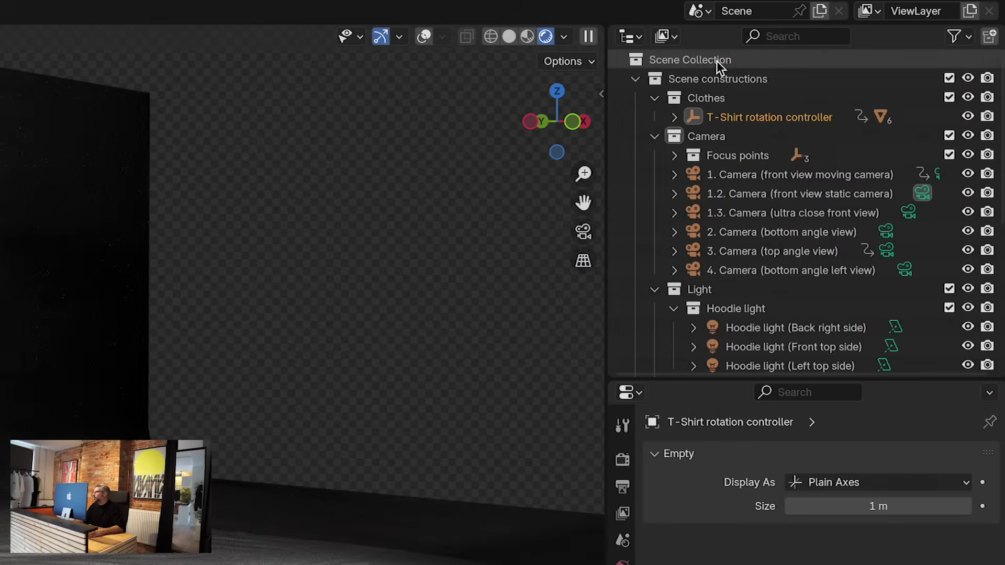
# Step: In Material Preview shading, collapse the Light and Room elements collections and expand the T-Shirt rotation controller
pyautogui.click(654, 290)
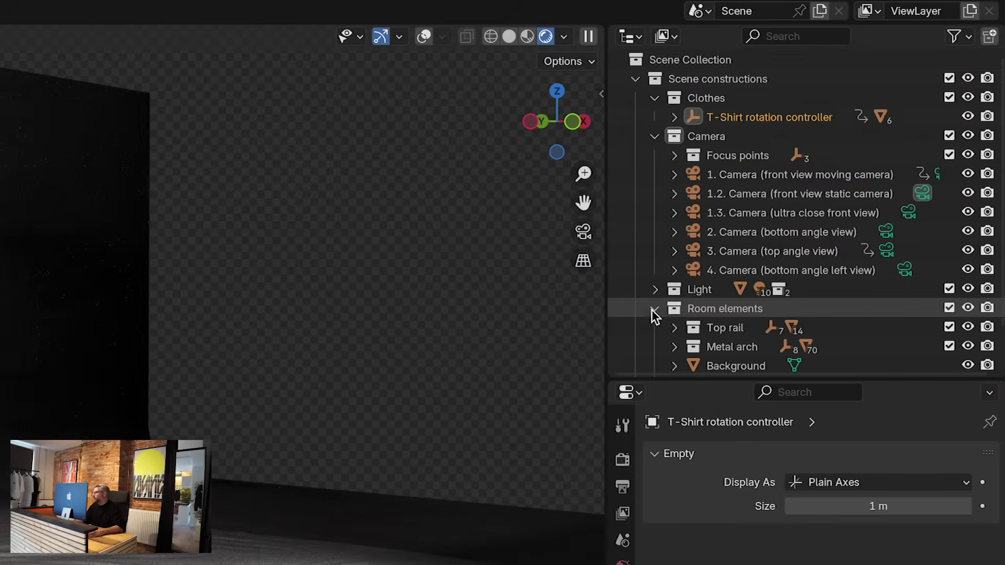
pyautogui.click(527, 36)
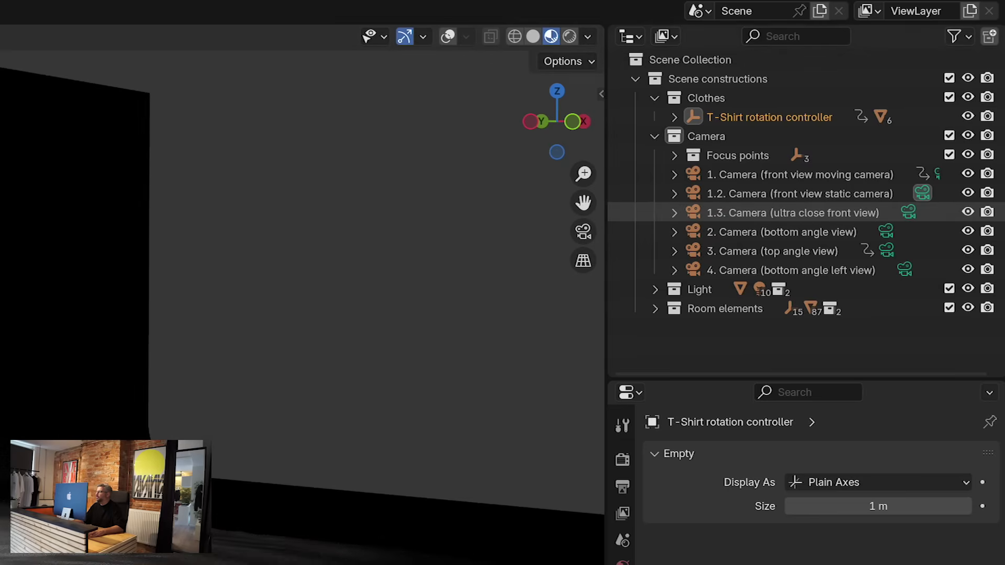
pyautogui.click(676, 117)
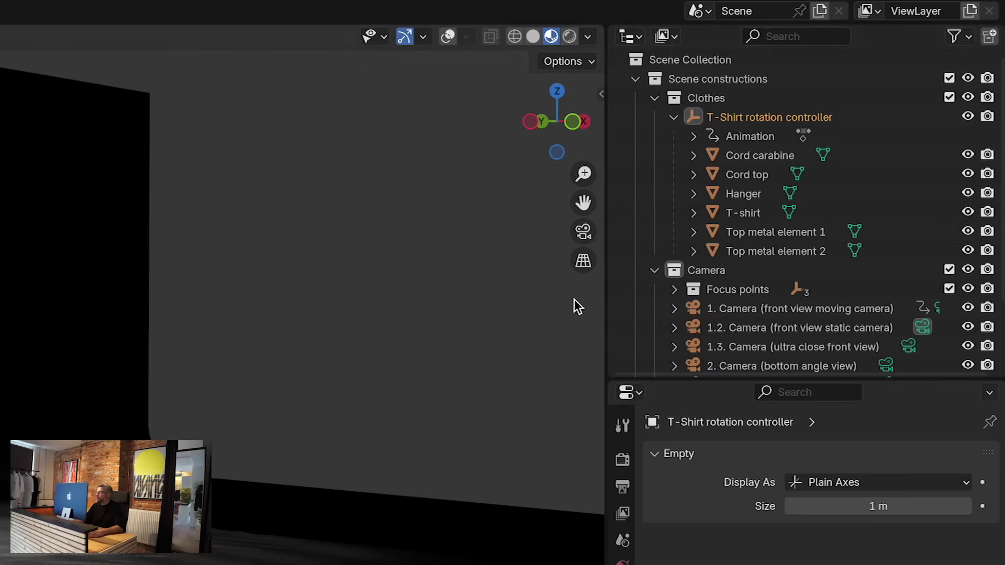
# Step: Make 1. Camera (front view moving camera) the active camera and look through it in the viewport
pyautogui.scroll(-3, 820, 286)
pyautogui.scroll(-1, 821, 286)
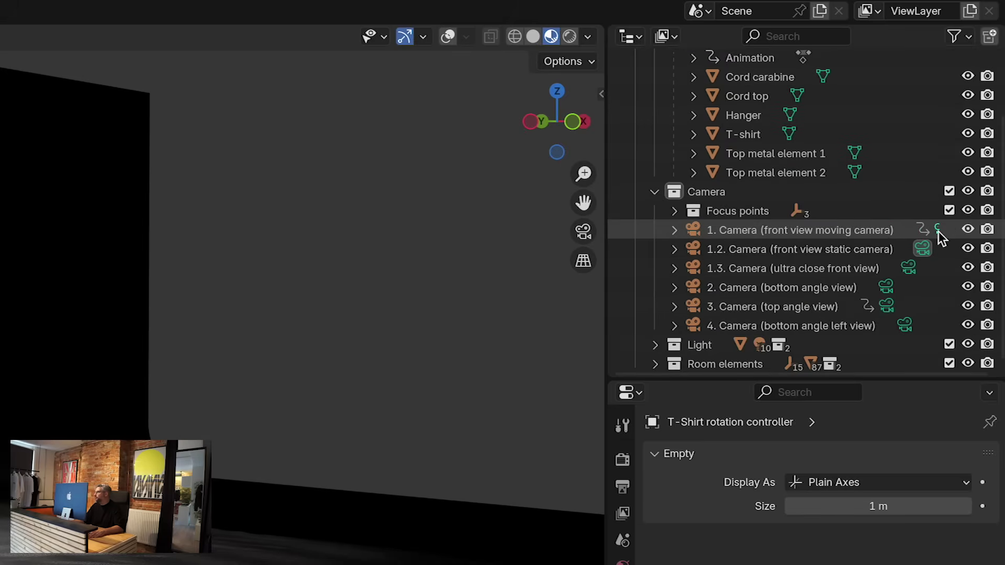
pyautogui.hscroll(1, 937, 236)
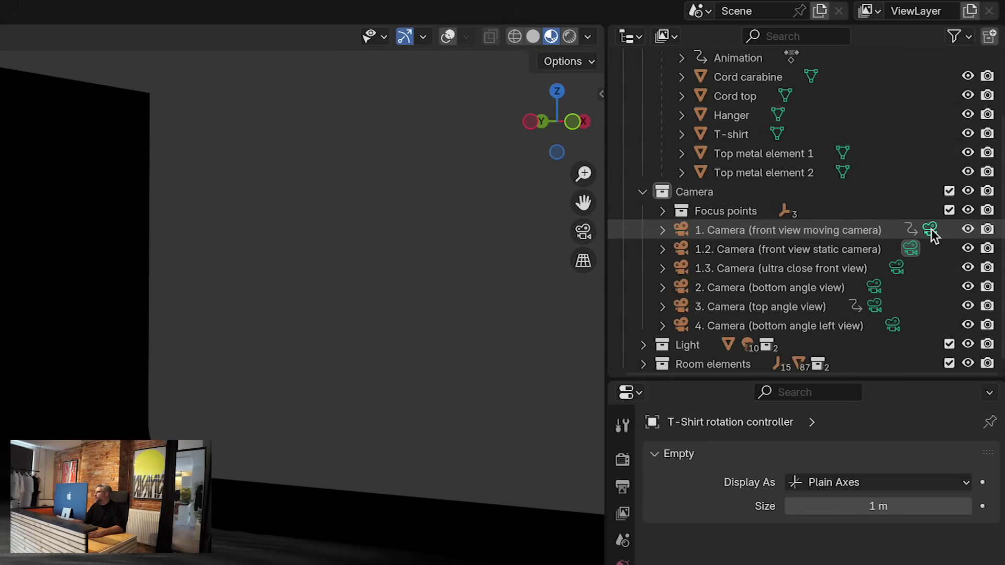
pyautogui.click(930, 229)
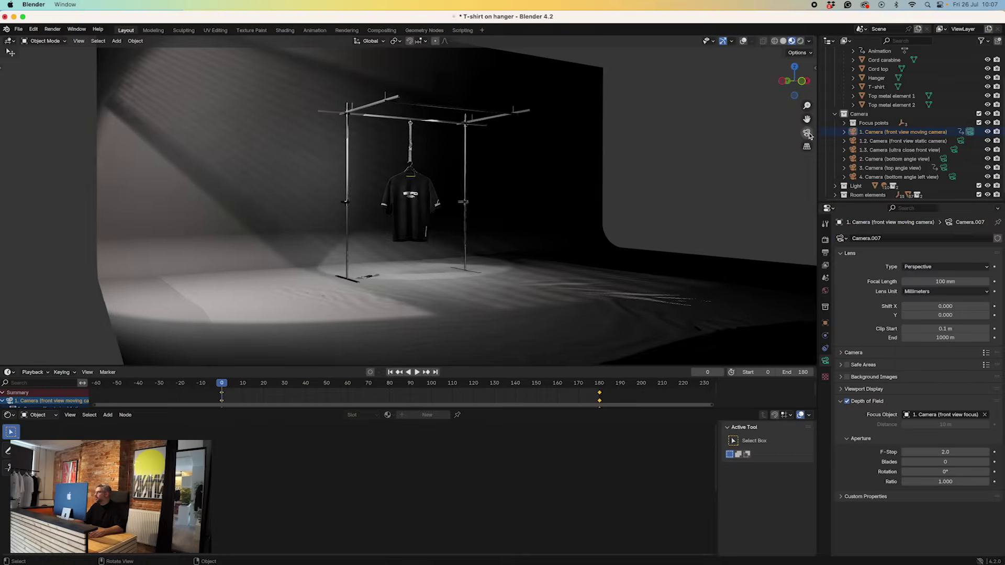
pyautogui.click(807, 133)
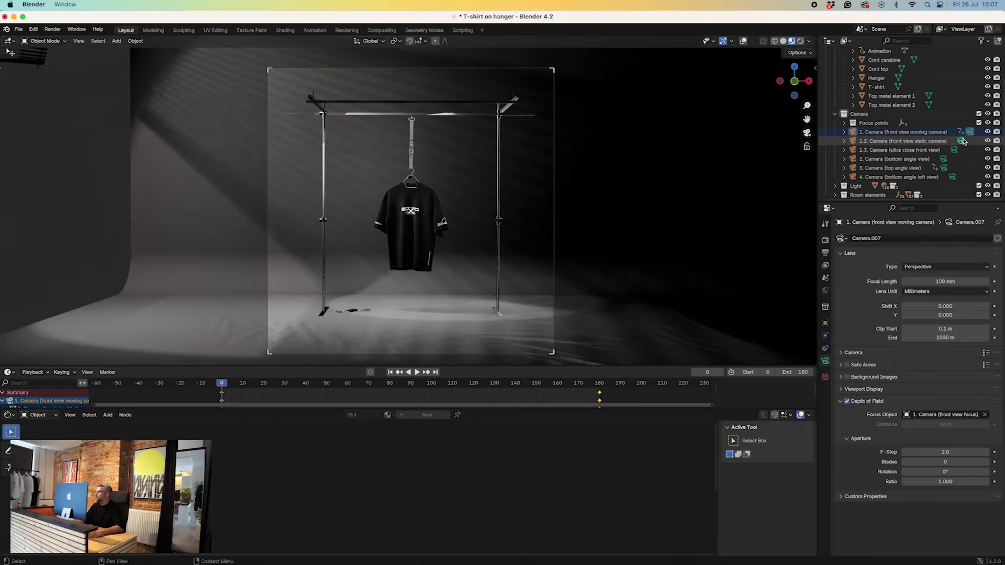
# Step: Preview the shots from cameras 1.3, 2, 3 and 4, and leave 3. Camera (top angle view) active
pyautogui.moveTo(221, 386); pyautogui.dragTo(157, 384)
pyautogui.click(954, 150)
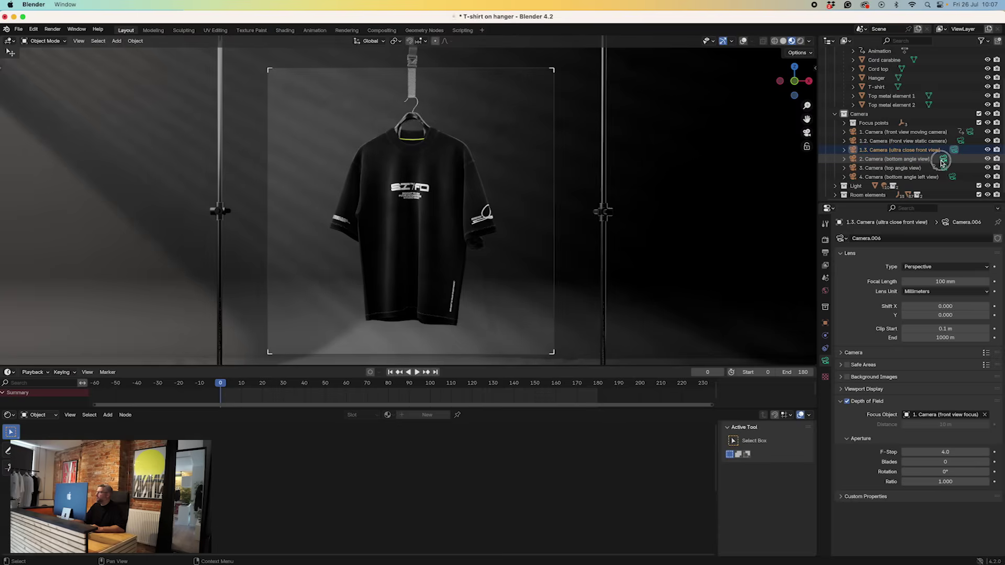
pyautogui.click(943, 159)
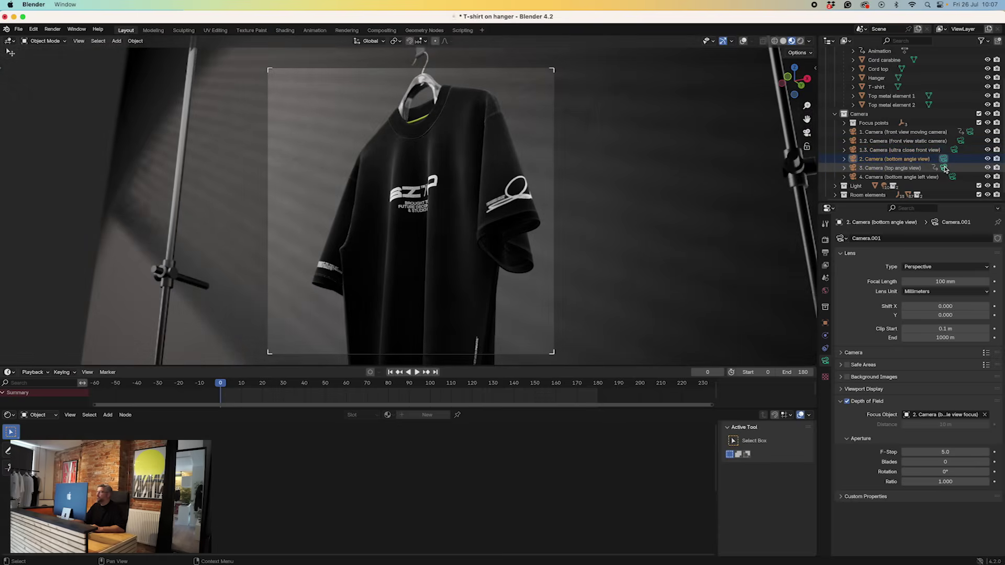
pyautogui.click(943, 168)
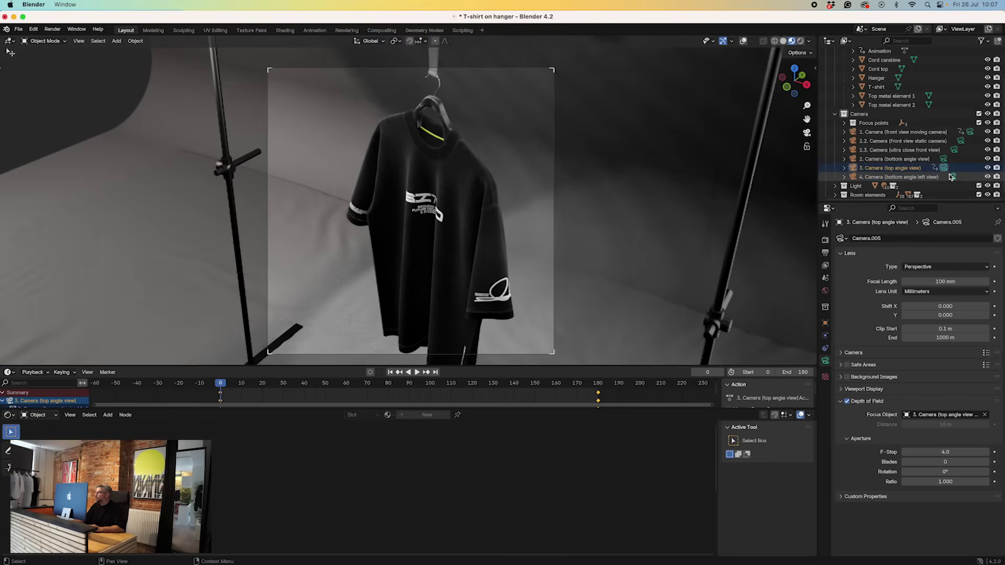
pyautogui.click(951, 177)
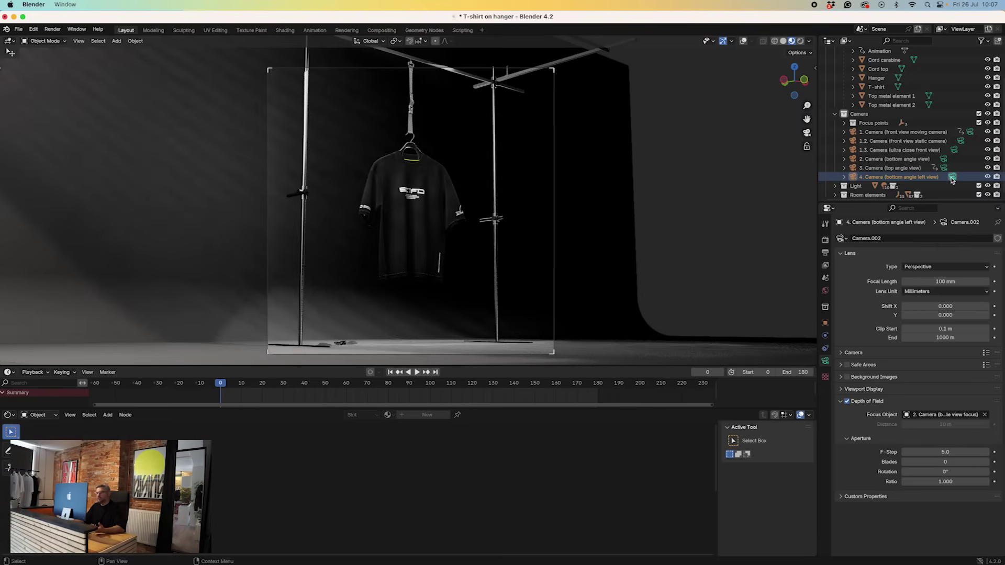
pyautogui.click(943, 168)
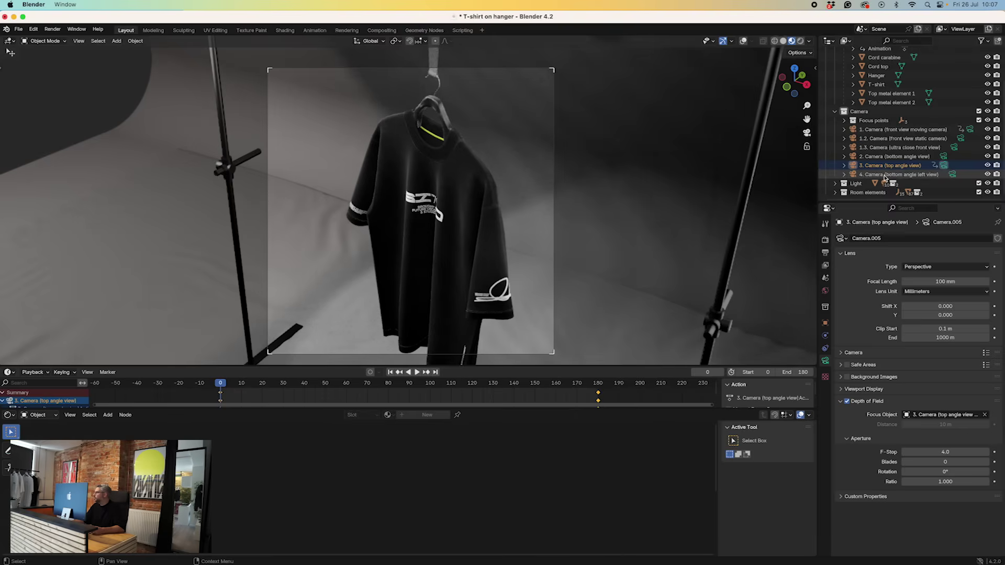
# Step: Try disabling the Hanger object in the viewport and in renders, and restore its visibility in both
pyautogui.scroll(1, 959, 97)
pyautogui.scroll(3, 959, 97)
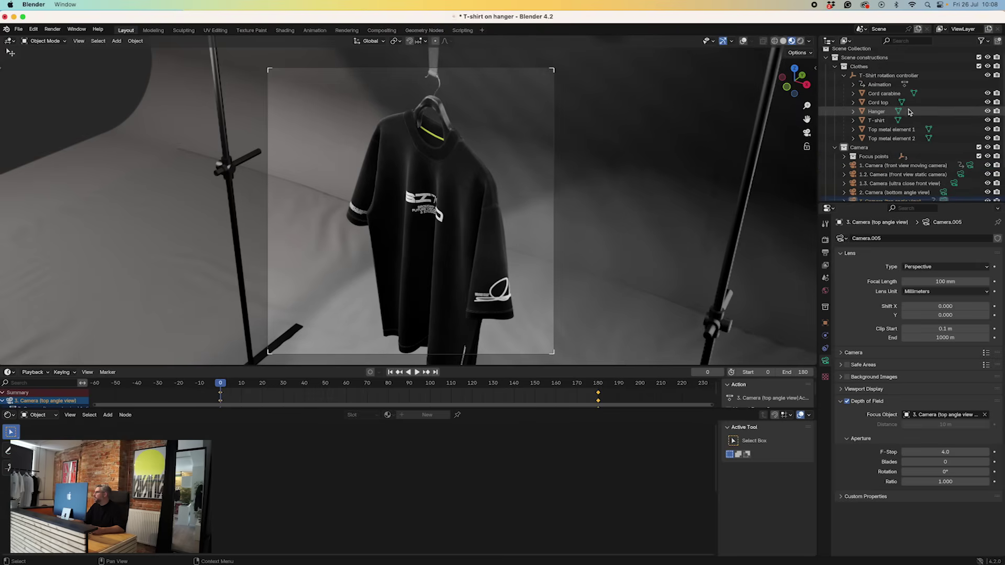
pyautogui.click(988, 111)
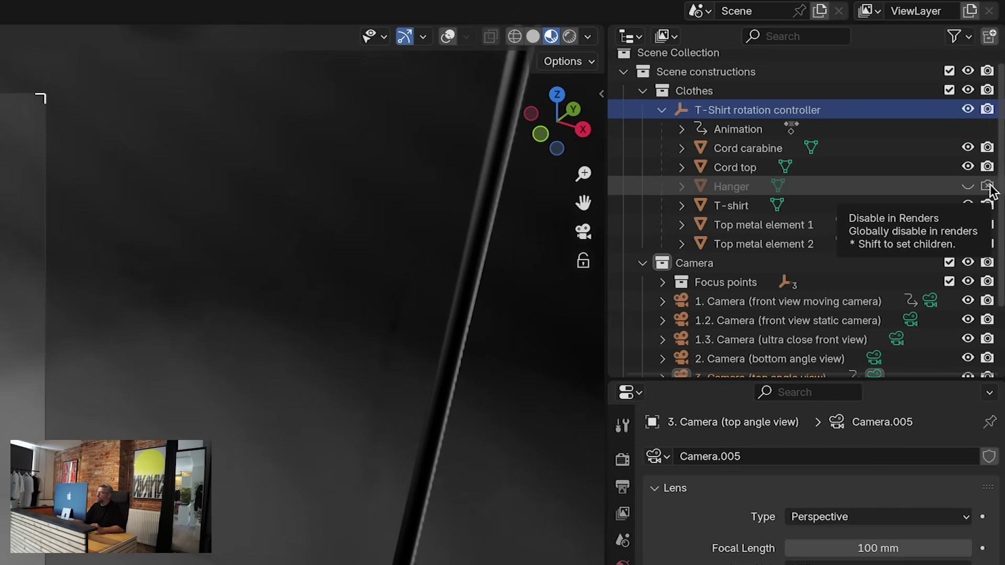
pyautogui.click(967, 186)
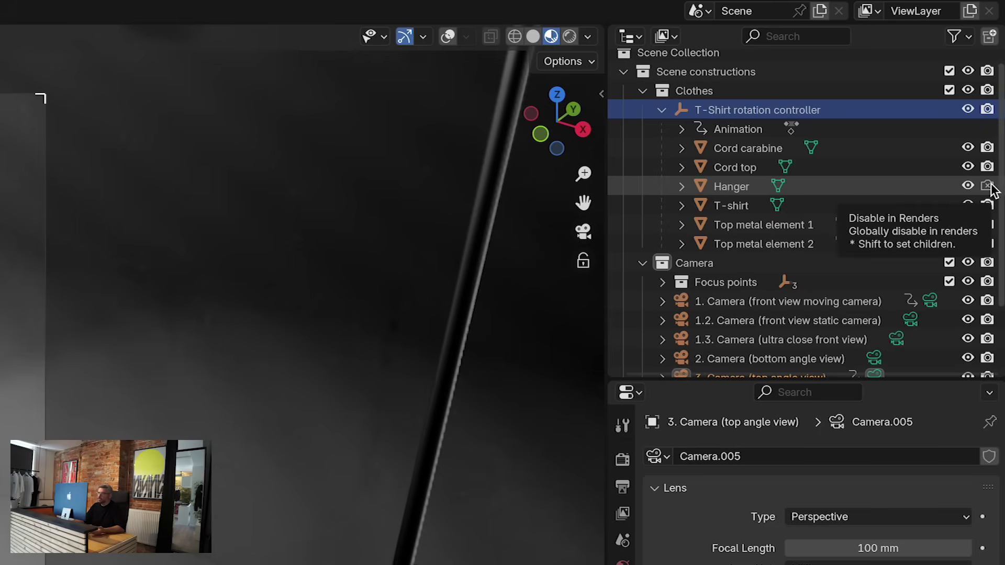
pyautogui.click(968, 186)
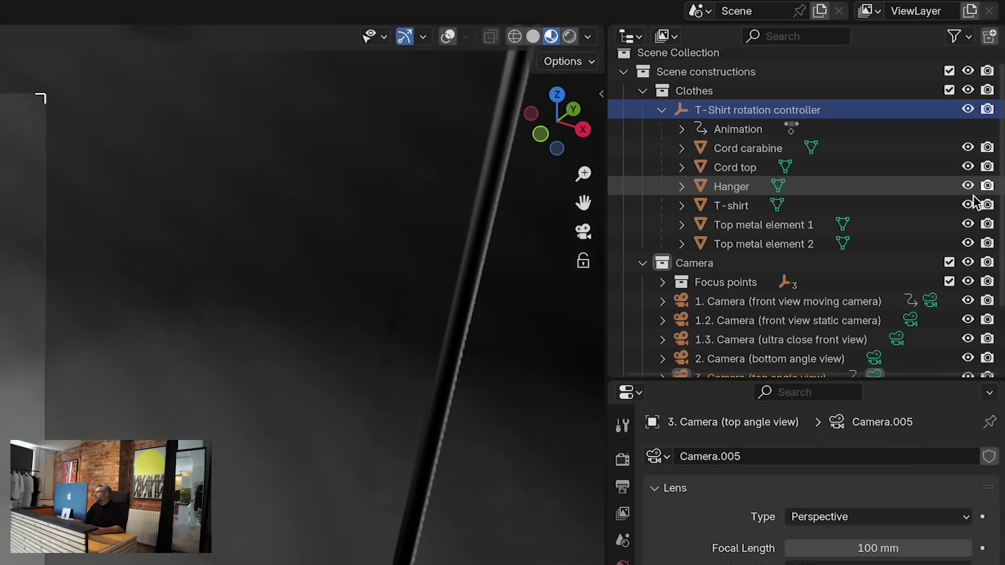
# Step: Select the T-shirt object and enlarge the shader editor around its "Your design here" image texture node
pyautogui.click(743, 188)
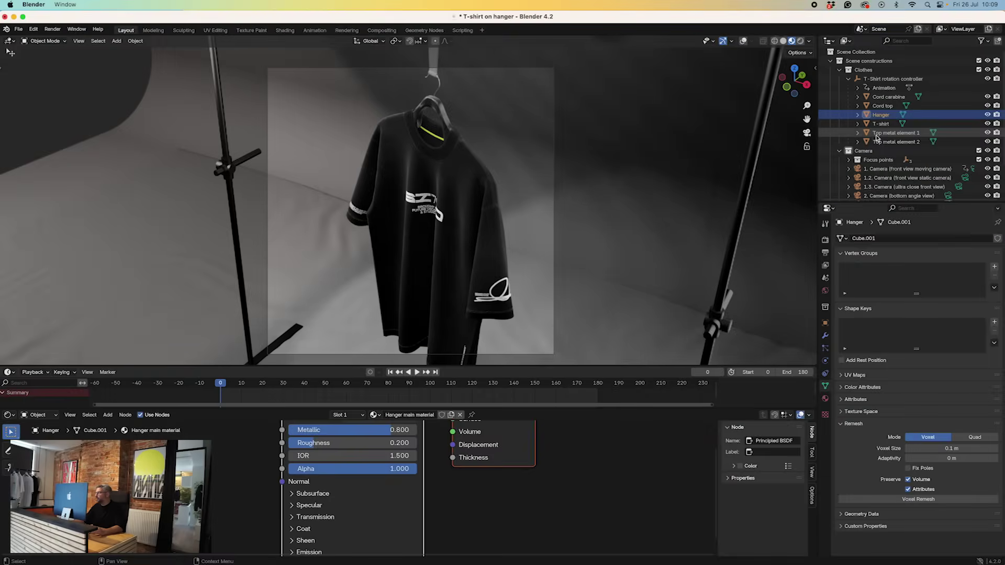
pyautogui.click(880, 124)
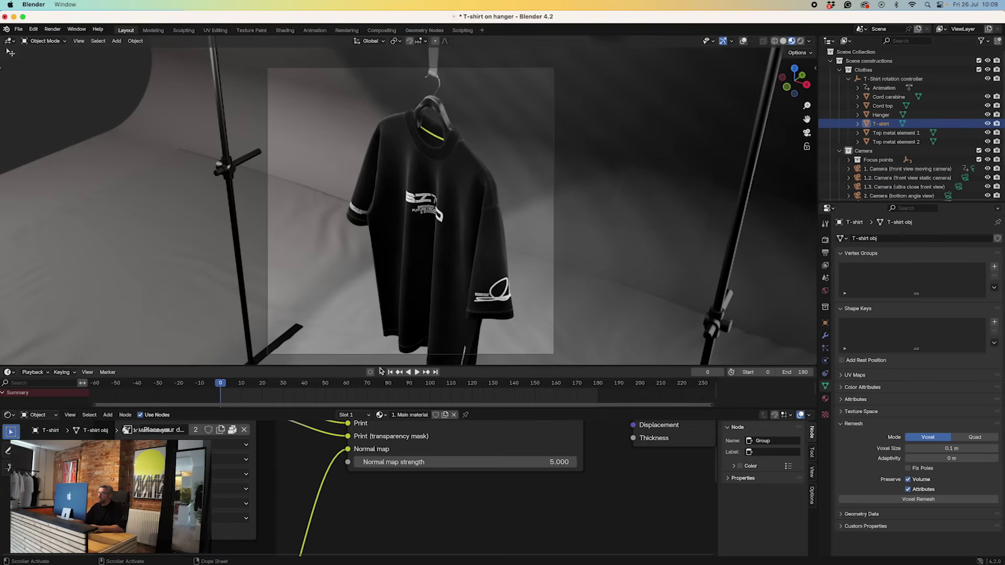
pyautogui.moveTo(380, 366); pyautogui.dragTo(375, 302)
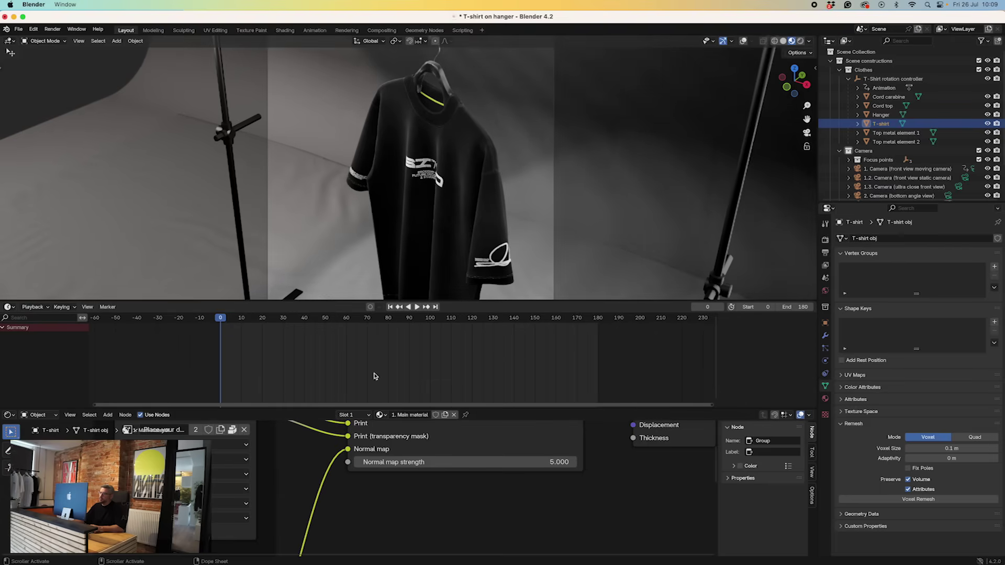
pyautogui.moveTo(370, 409); pyautogui.dragTo(366, 341)
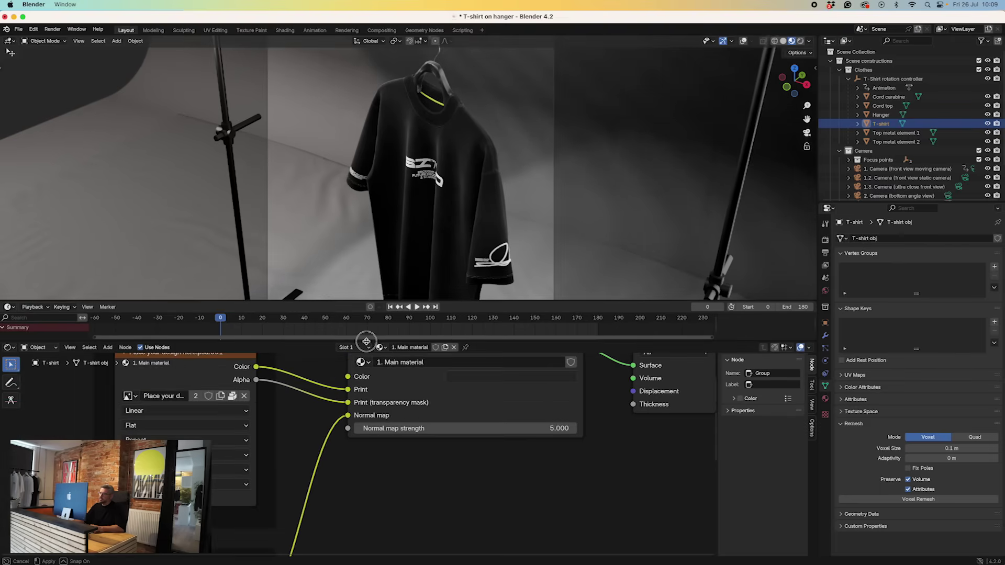
pyautogui.hscroll(-6, 277, 425)
pyautogui.scroll(2, 277, 425)
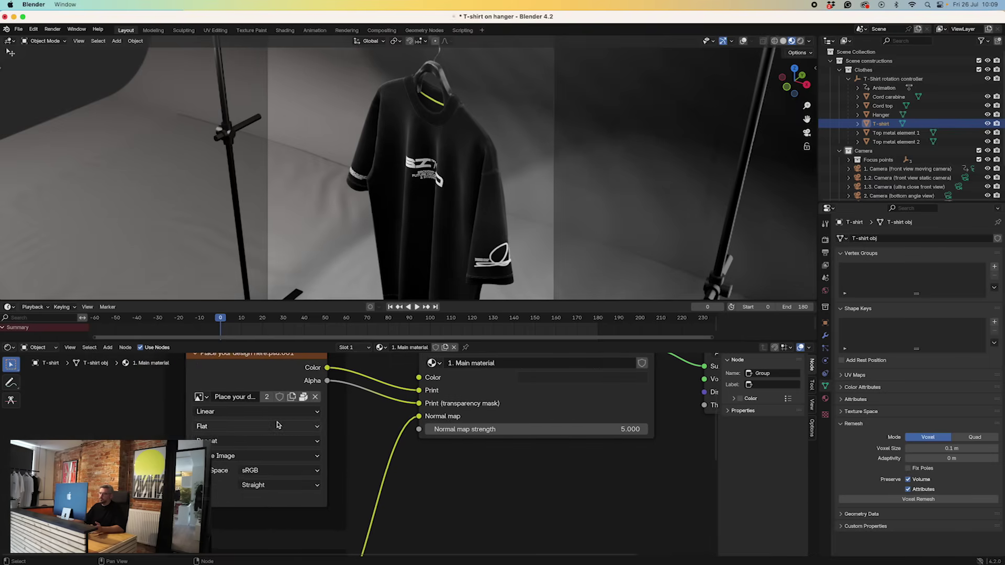
pyautogui.scroll(1, 330, 365)
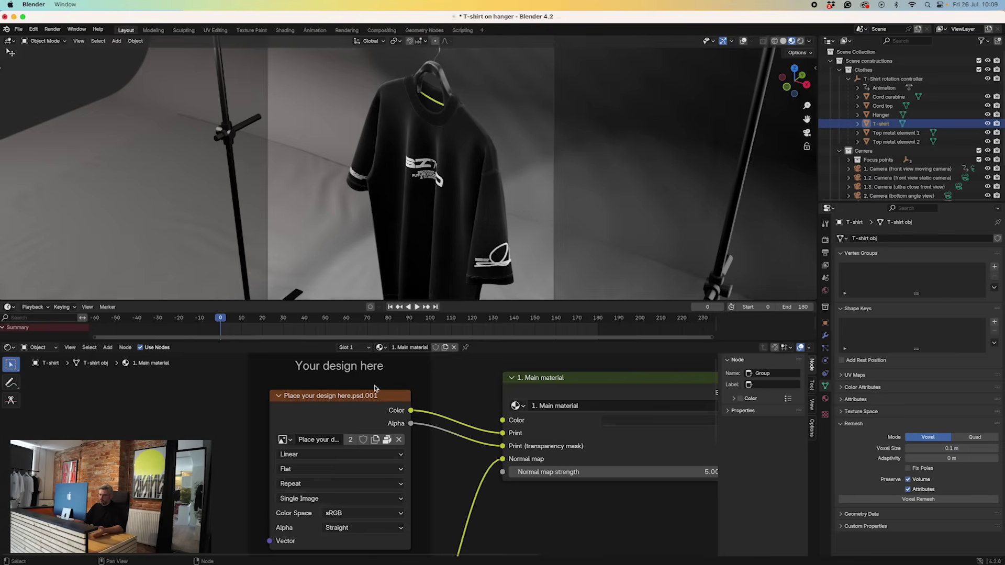
# Step: Replace the image in the "Your design here" texture node with a newly generated blank image
pyautogui.click(375, 440)
pyautogui.click(363, 527)
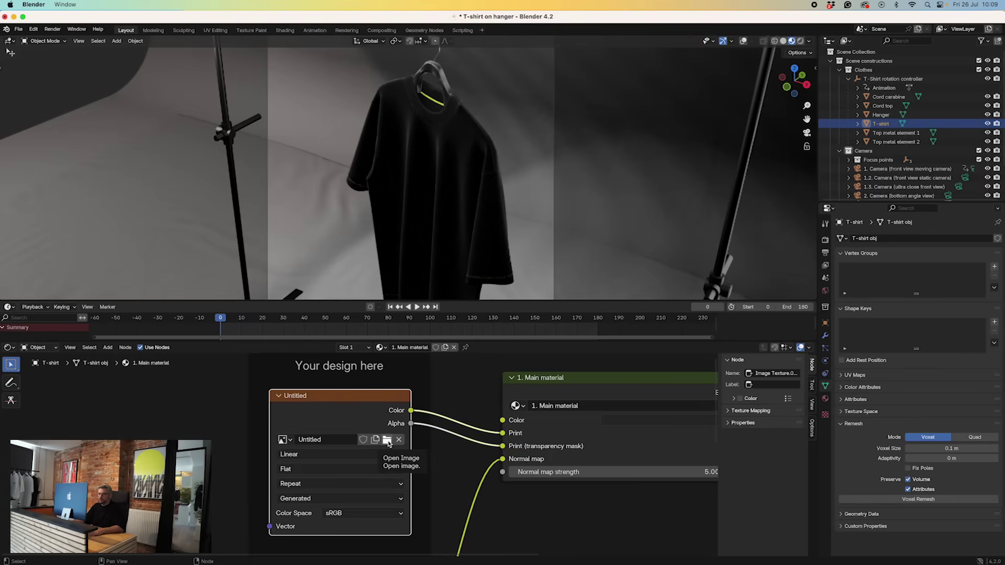
# Step: Open Place your design here.psd from the T-shirt-on-hanger folder in Photoshop
pyautogui.click(387, 440)
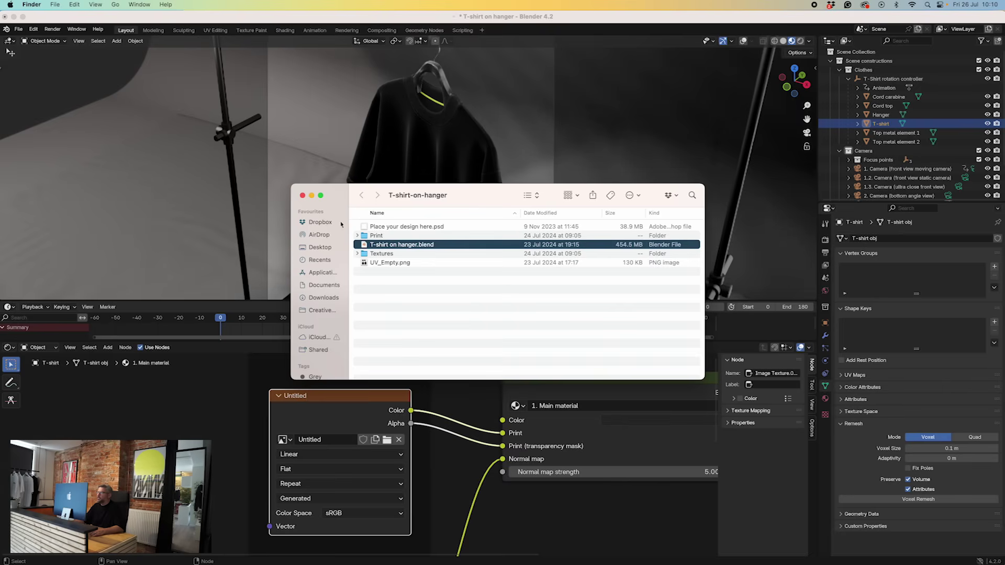
pyautogui.click(387, 228)
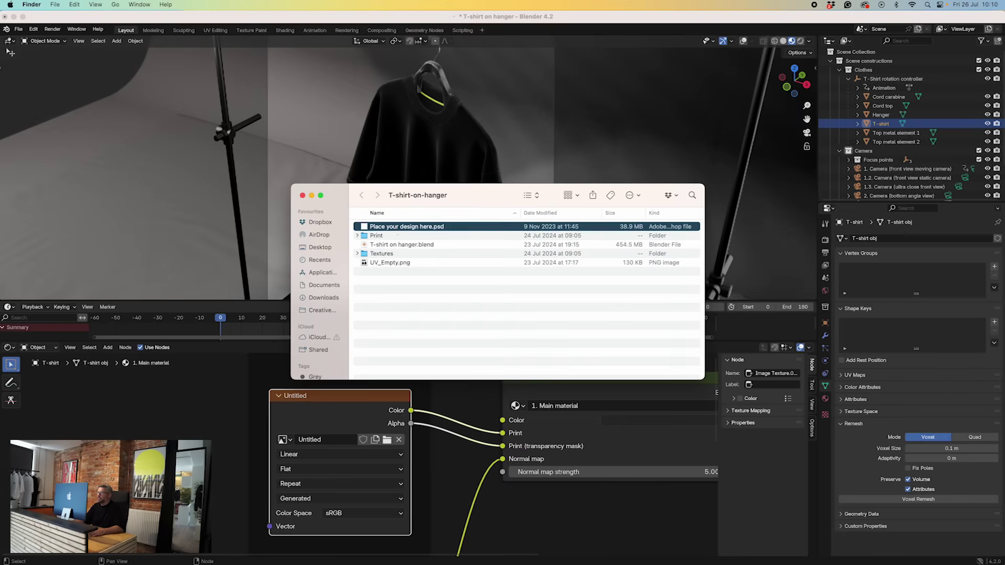
pyautogui.doubleClick(396, 229)
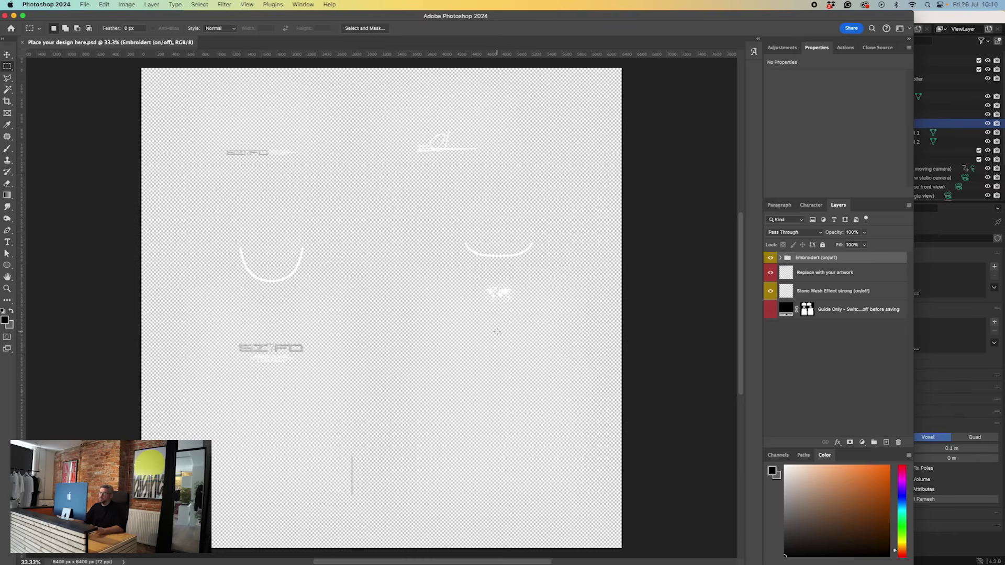
# Step: Show the Guide Only layer beneath the artwork and hide the Stone Wash Effect strong layer
pyautogui.click(770, 311)
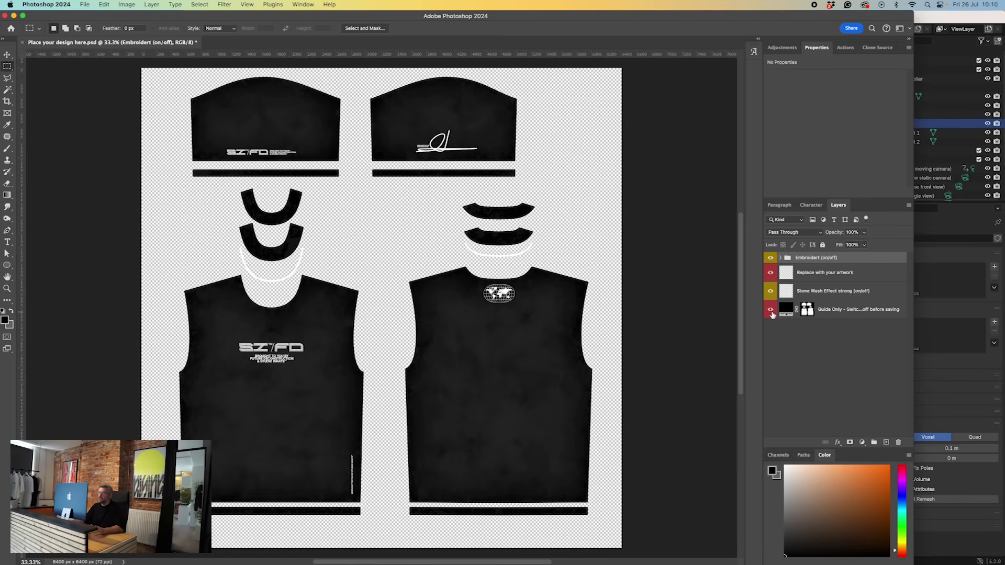
pyautogui.click(771, 310)
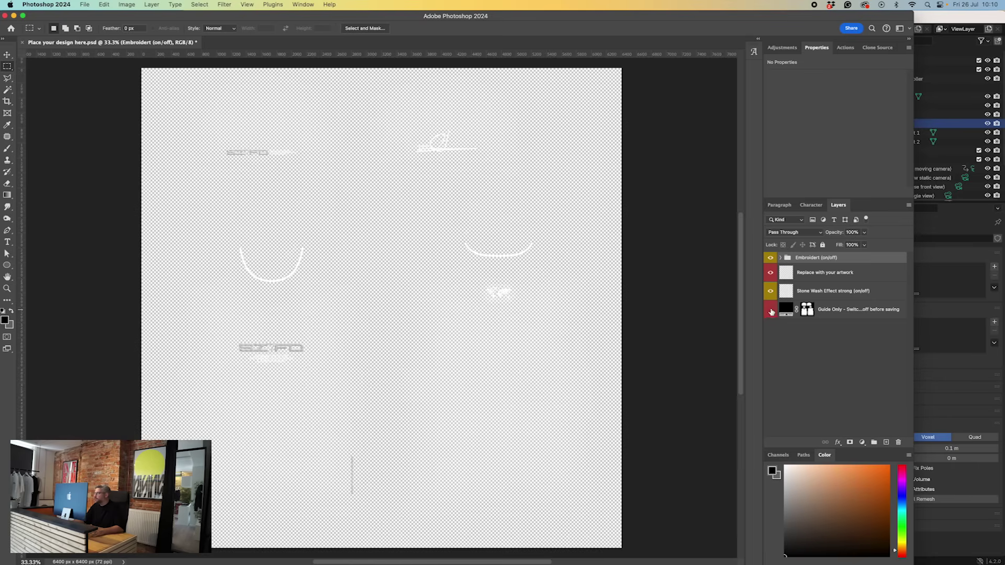
pyautogui.click(771, 312)
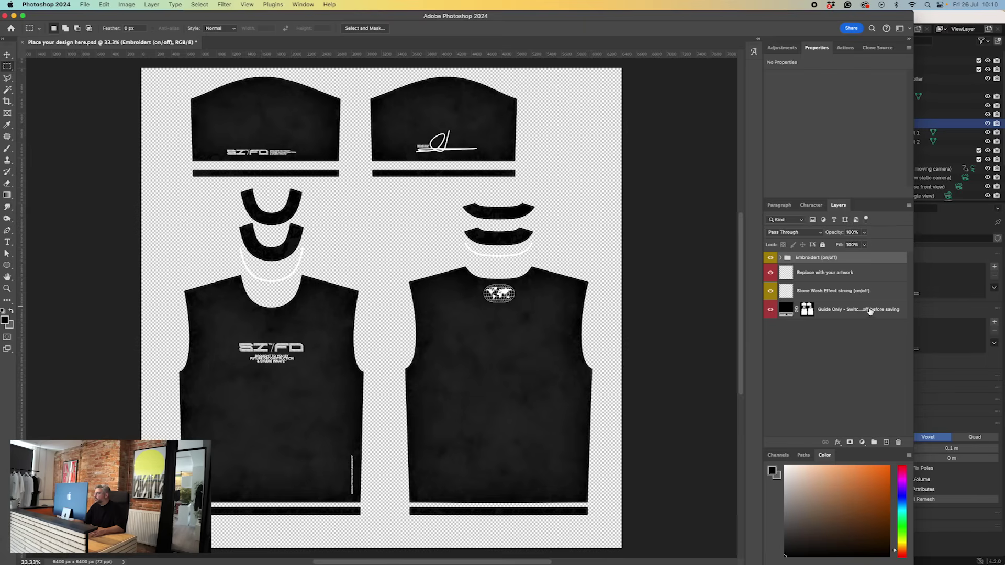
pyautogui.click(769, 291)
pyautogui.click(770, 292)
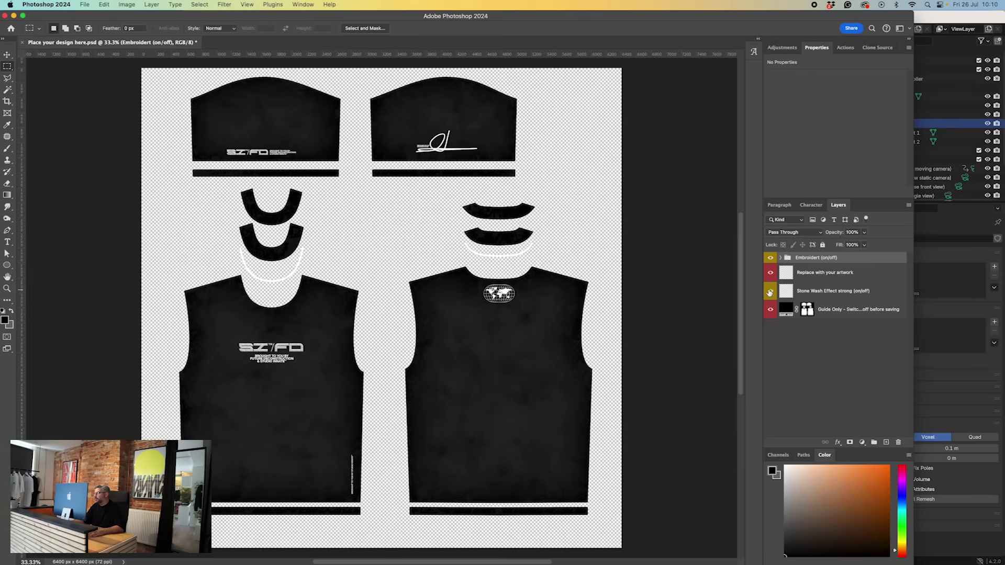
pyautogui.click(769, 292)
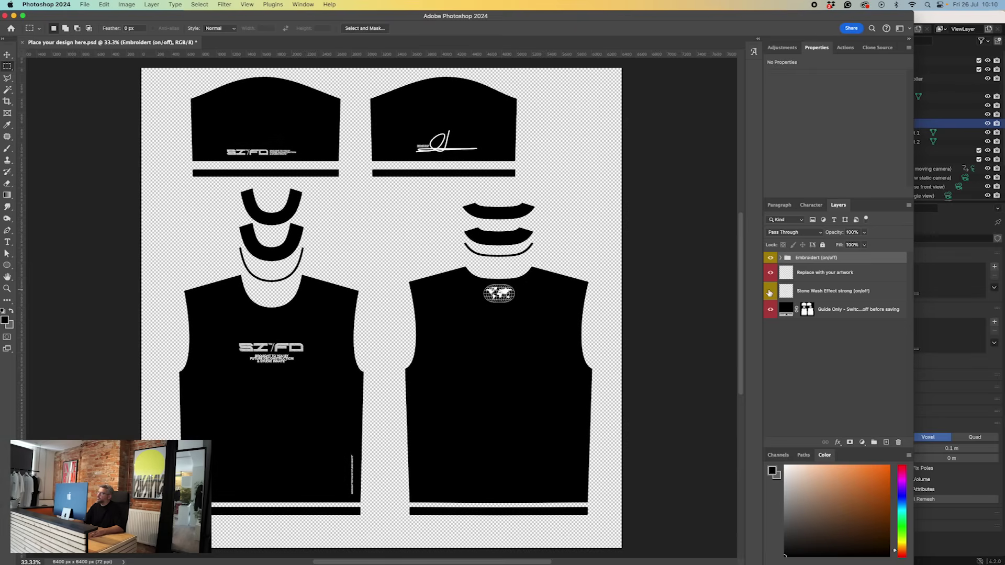
# Step: Hide the Replace with your artwork layer and toggle the embroidery group off and on, leaving it visible
pyautogui.click(769, 273)
pyautogui.click(769, 272)
pyautogui.click(770, 271)
pyautogui.click(770, 257)
pyautogui.click(770, 258)
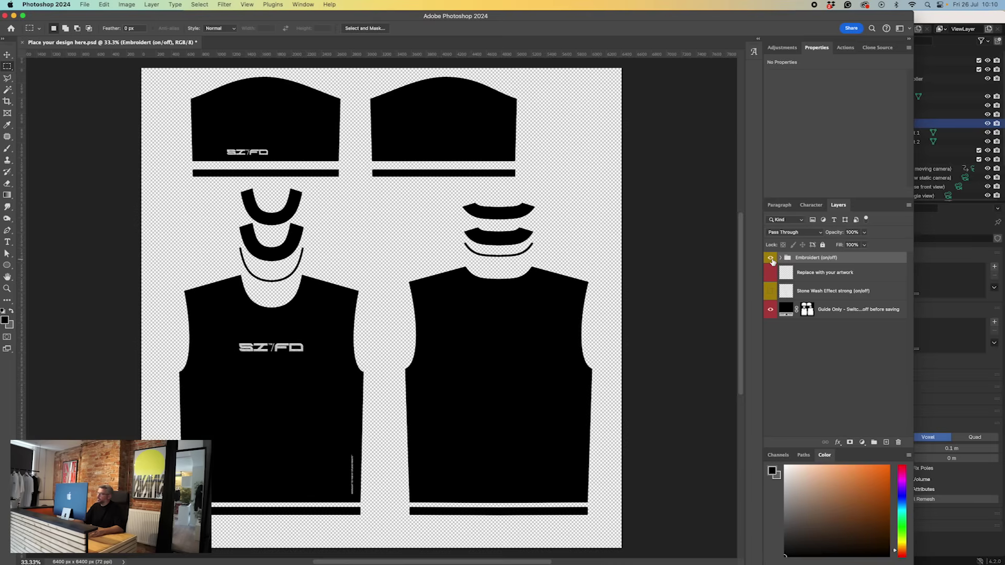
# Step: Open the Embroidery smart object from the embroidery group, check its contents against the guide layer, and close it without changes
pyautogui.click(780, 258)
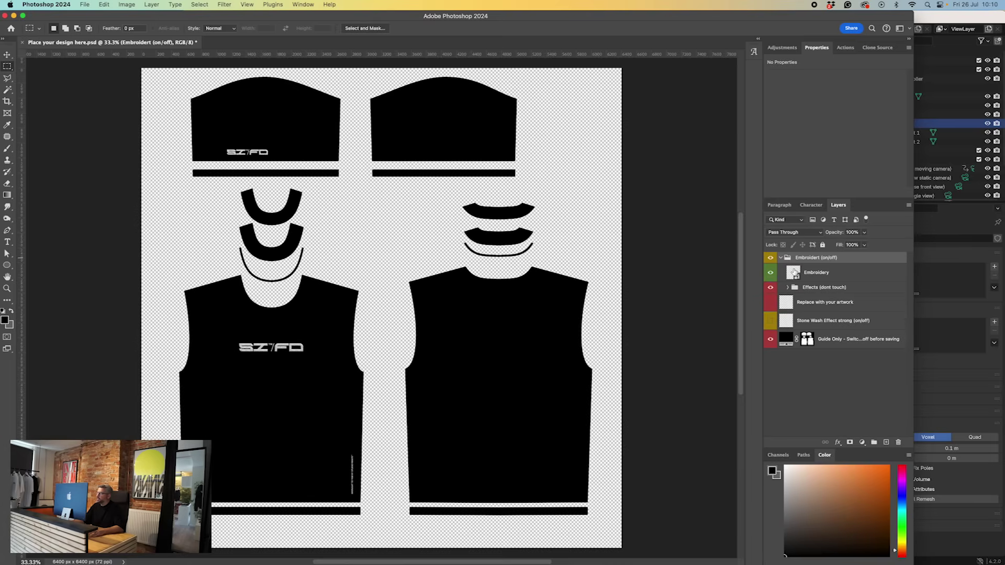
pyautogui.doubleClick(794, 272)
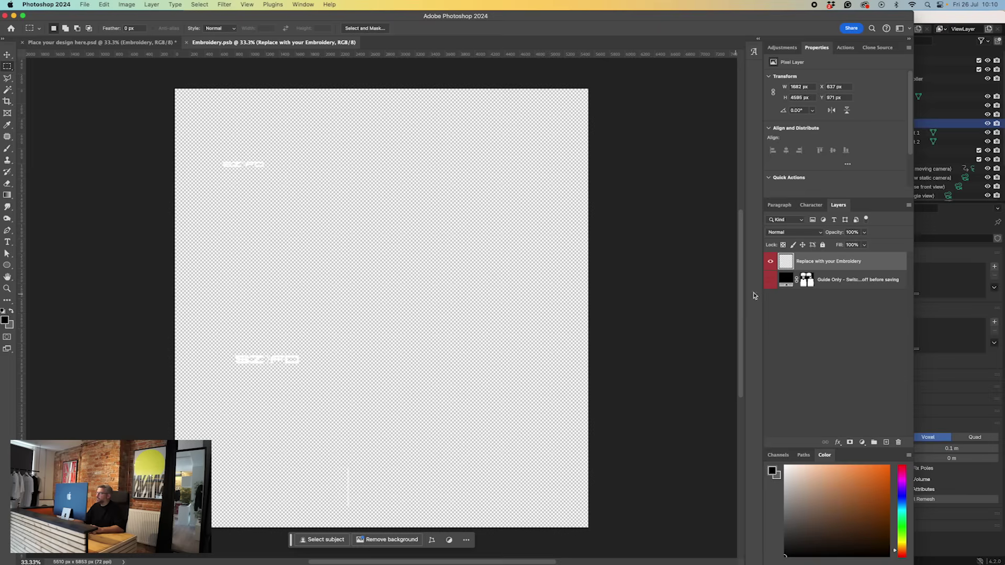
pyautogui.click(770, 280)
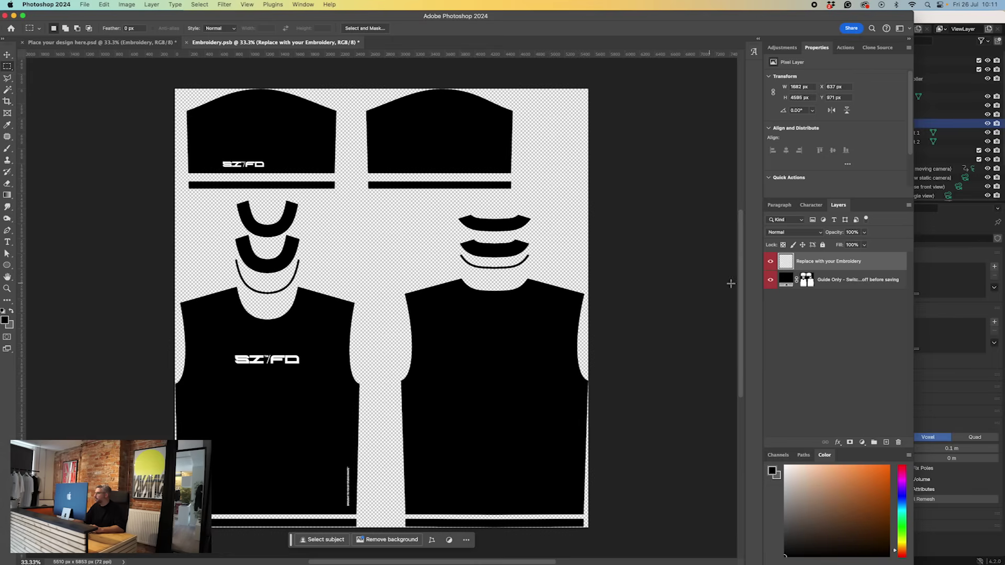
pyautogui.click(770, 281)
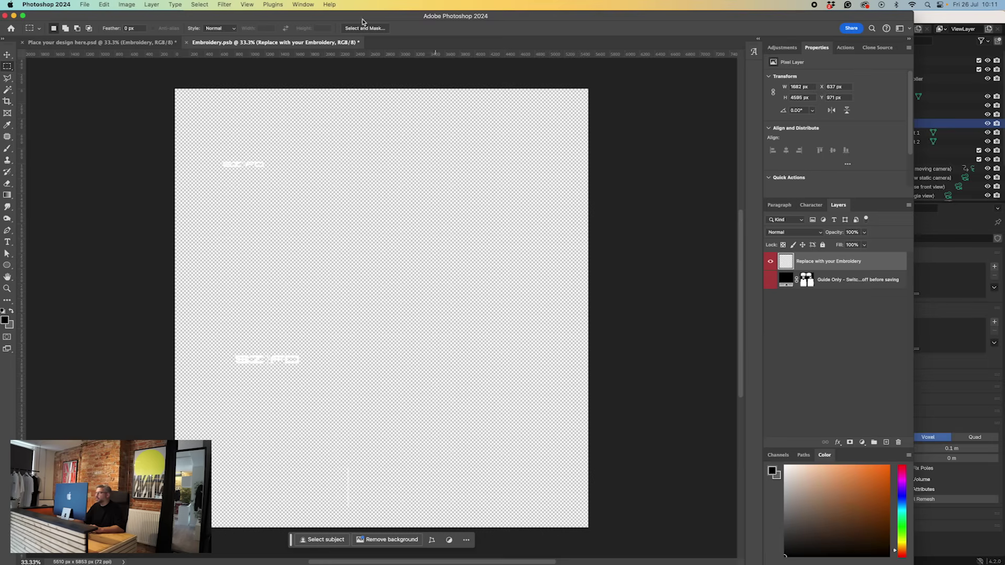
pyautogui.click(188, 44)
pyautogui.click(515, 201)
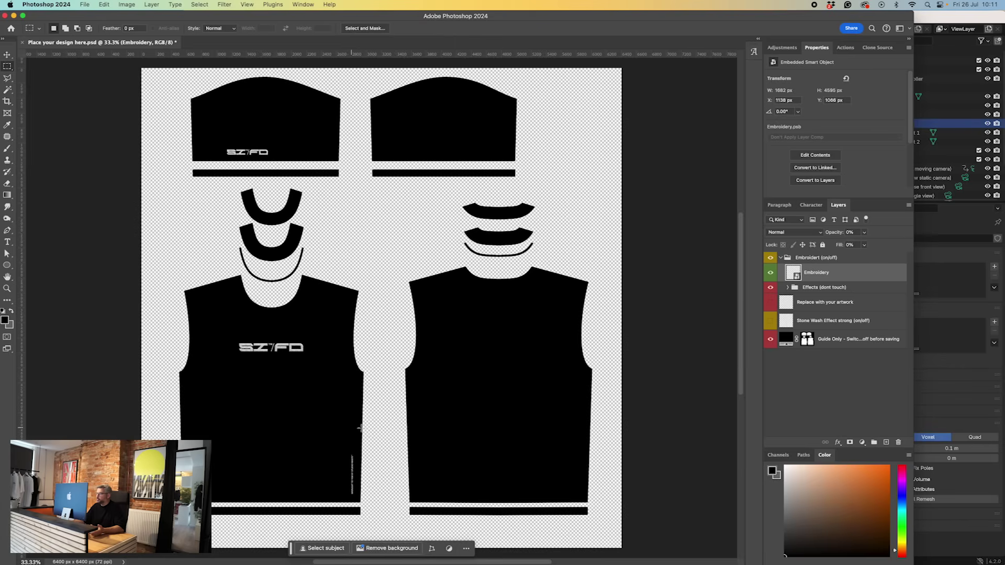
# Step: Examine the SZ/FD chest embroidery up close and compare it with the flat print by showing the Replace with your artwork layer
pyautogui.click(7, 289)
pyautogui.moveTo(269, 347); pyautogui.dragTo(330, 356)
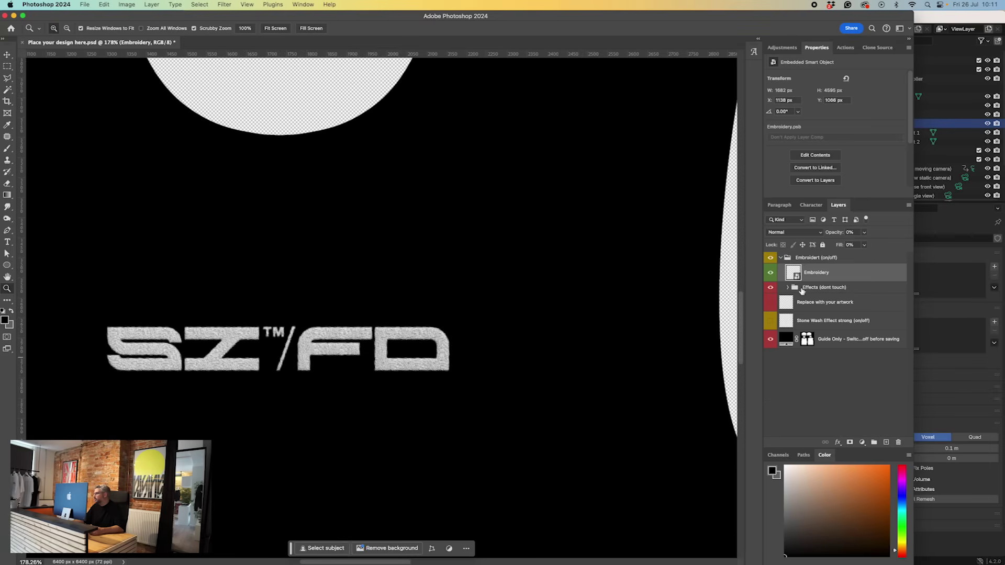
pyautogui.click(771, 303)
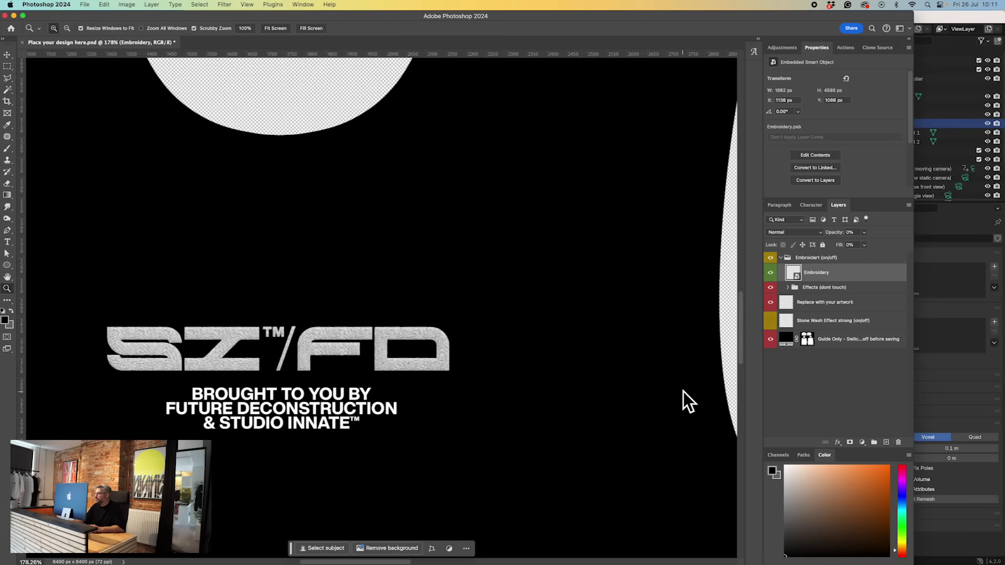
# Step: Collapse and hide the embroidery group and hide the Replace with your artwork layer, leaving only the garment guide visible
pyautogui.press('super+minus')
pyautogui.click(776, 260)
pyautogui.click(770, 258)
pyautogui.click(770, 273)
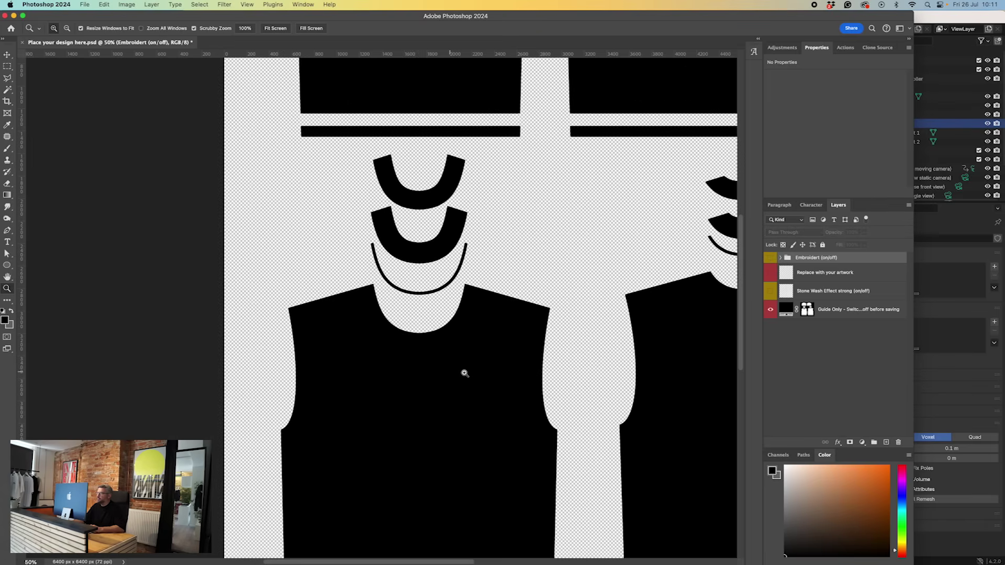
pyautogui.hscroll(5, 471, 367)
pyautogui.keyDown('alt'); pyautogui.click(502, 353); pyautogui.keyUp('alt')
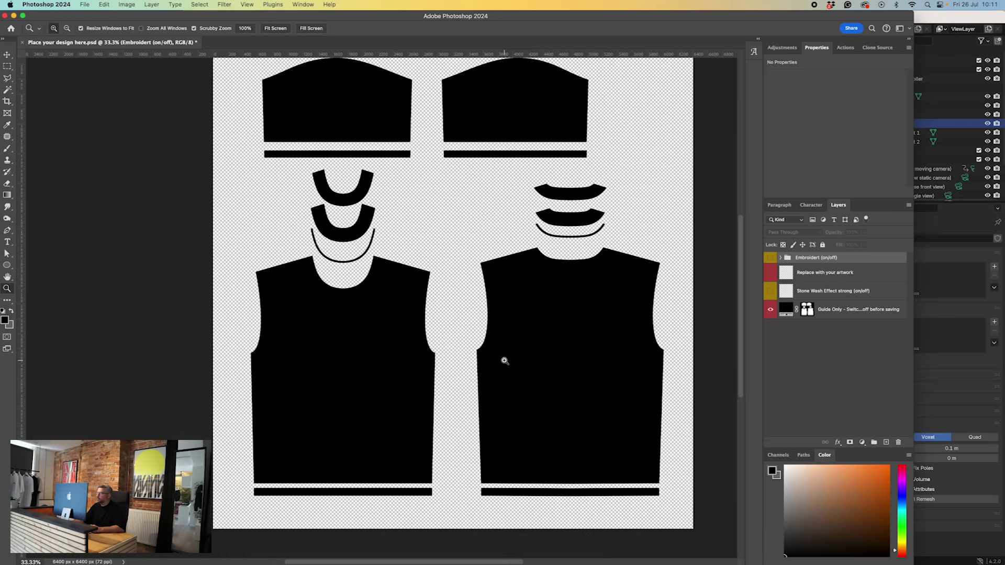
pyautogui.hscroll(3, 503, 360)
# Step: Copy the large Studio Innate bird artwork from Liberation-Screen.ai in Illustrator and paste it into the Photoshop template as pixels
pyautogui.moveTo(456, 546)
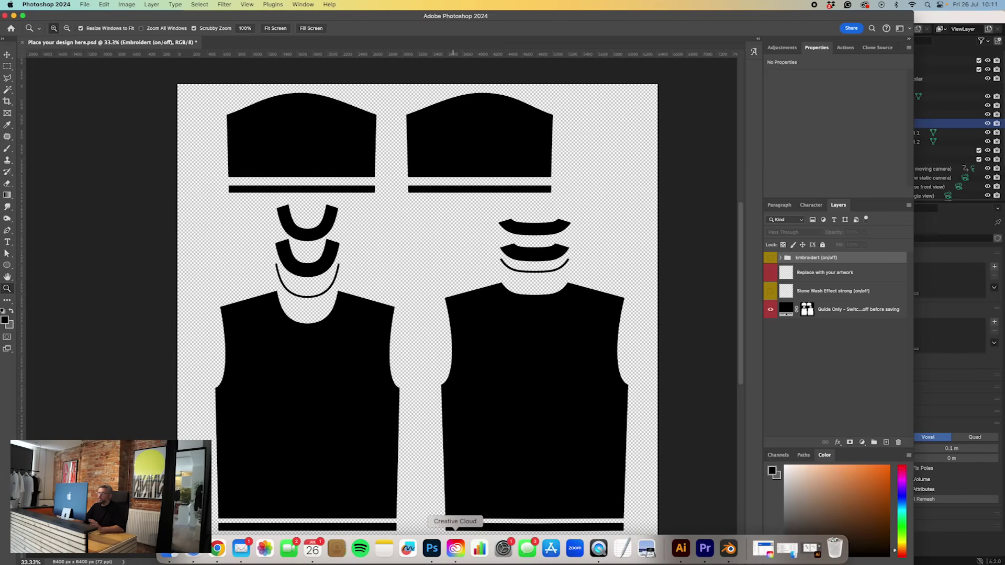
pyautogui.moveTo(288, 549)
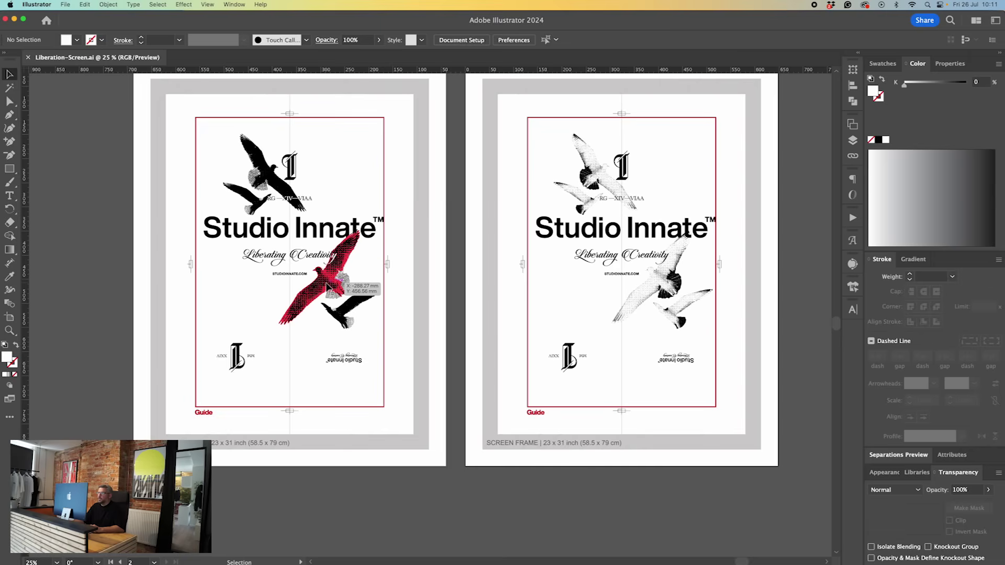
pyautogui.moveTo(365, 340); pyautogui.dragTo(230, 136)
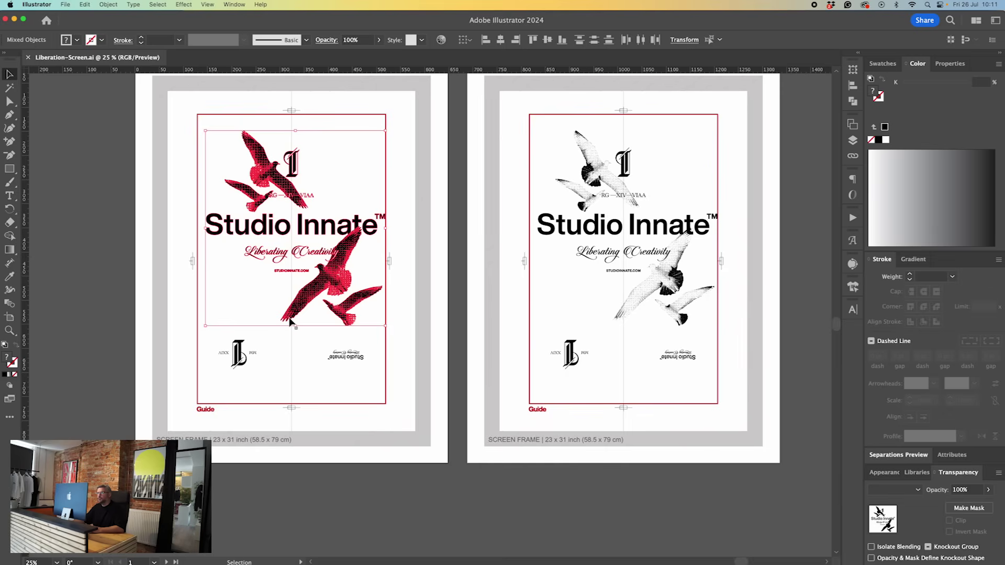
pyautogui.moveTo(419, 558)
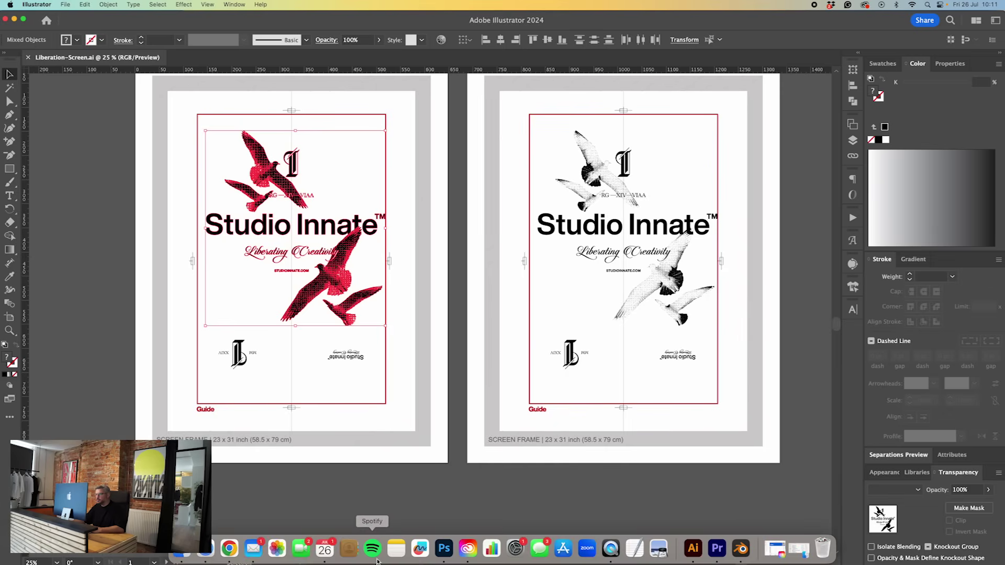
pyautogui.press('super+Tab')
pyautogui.press('super+v')
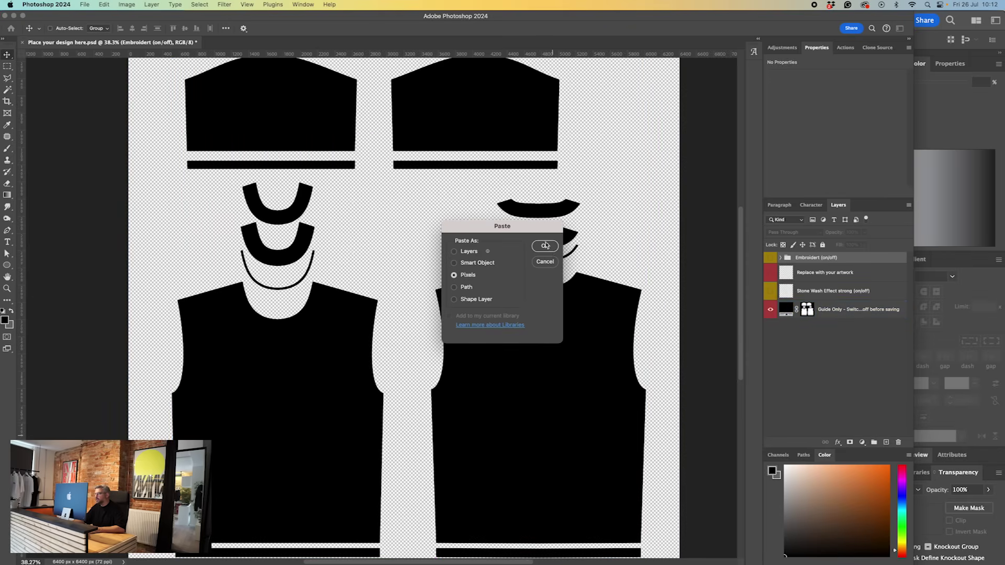
pyautogui.click(454, 276)
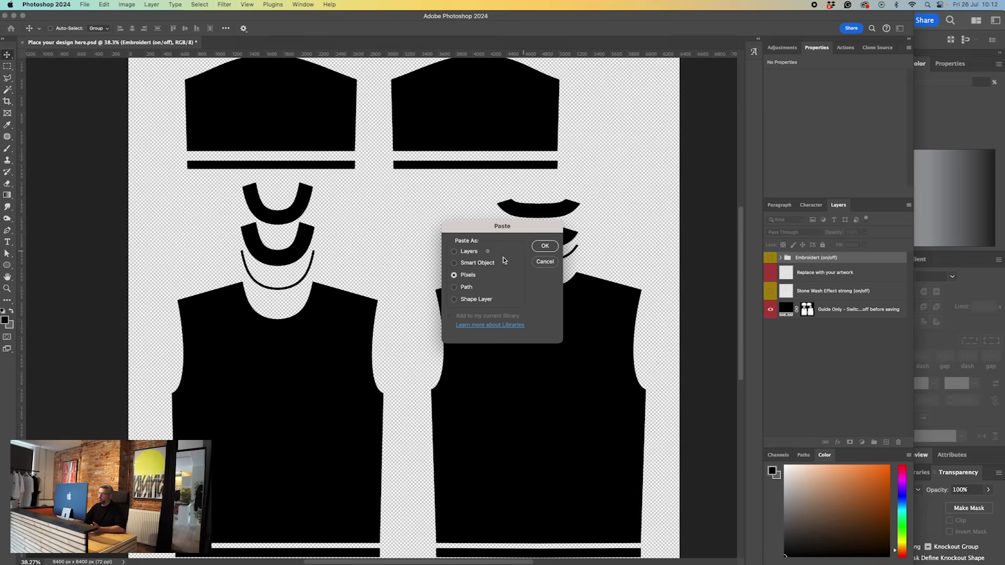
pyautogui.click(543, 246)
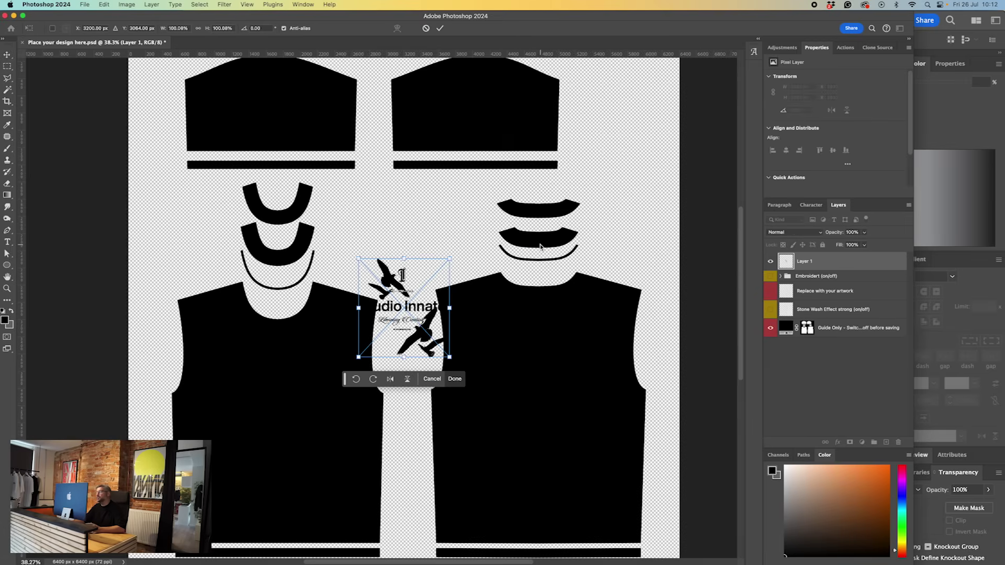
# Step: Move the pasted artwork onto the shirt's back panel and enlarge it to about 1994 px wide
pyautogui.moveTo(406, 304); pyautogui.dragTo(540, 346)
pyautogui.moveTo(537, 400); pyautogui.dragTo(553, 488)
pyautogui.moveTo(543, 350); pyautogui.dragTo(532, 377)
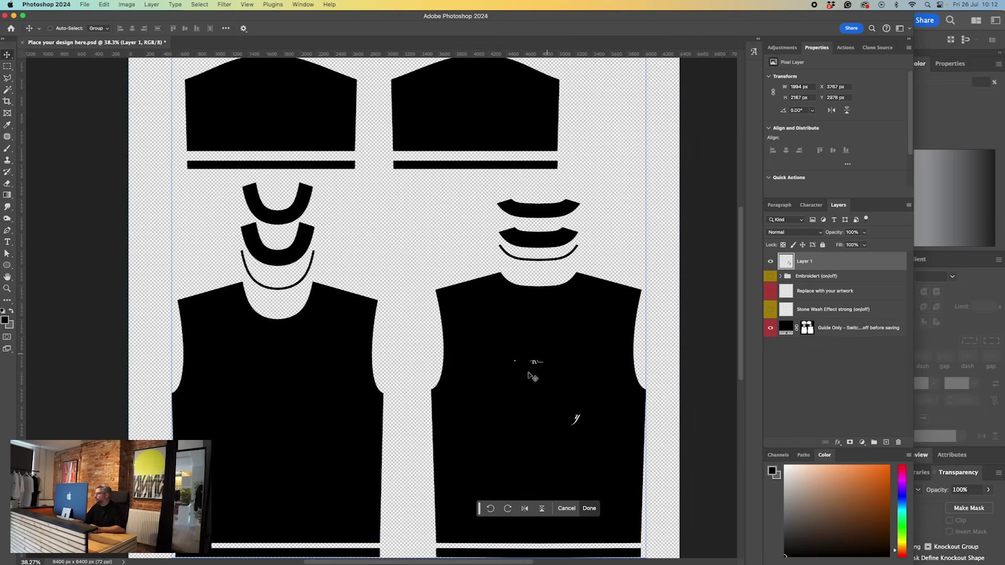
pyautogui.press('Return')
# Step: Change the Guide Only layer's fill colour to white
pyautogui.doubleClick(786, 327)
pyautogui.moveTo(218, 187); pyautogui.dragTo(120, 60)
pyautogui.click(377, 110)
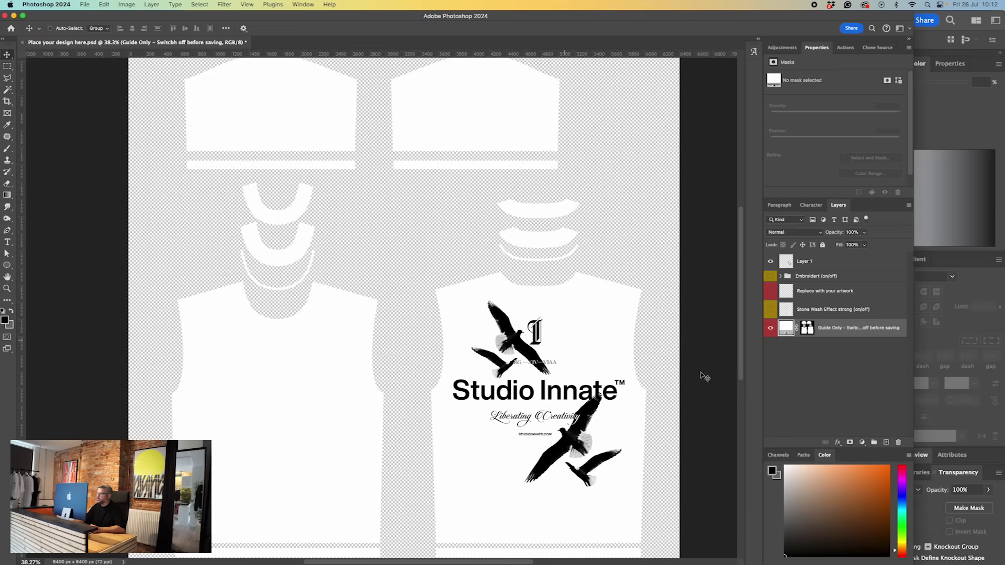
# Step: Scale the bird artwork on Layer 1 down to about 89% and center it slightly higher on the back panel
pyautogui.click(804, 261)
pyautogui.press('super+t')
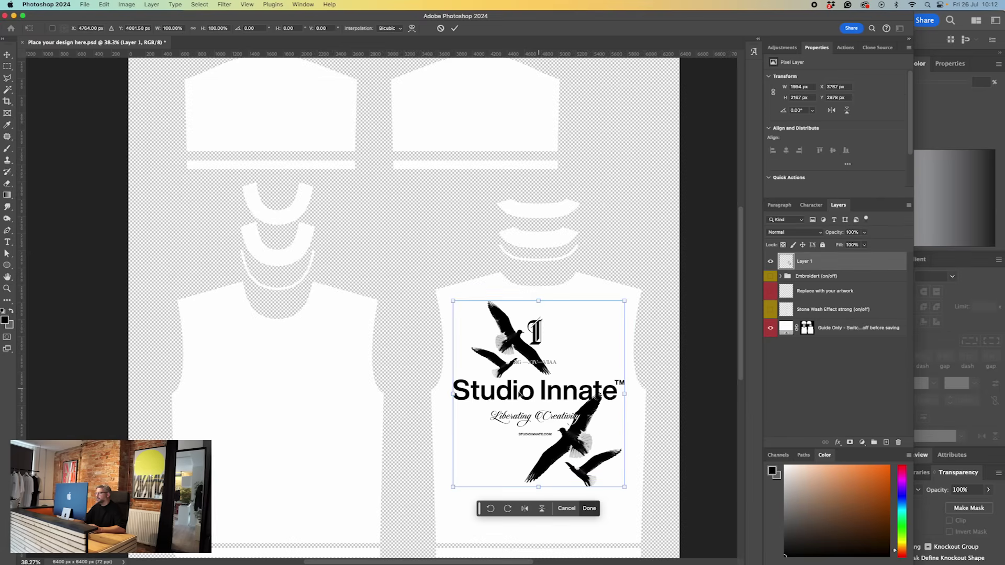
pyautogui.keyDown('alt'); pyautogui.moveTo(453, 394); pyautogui.dragTo(561, 400); pyautogui.keyUp('alt')
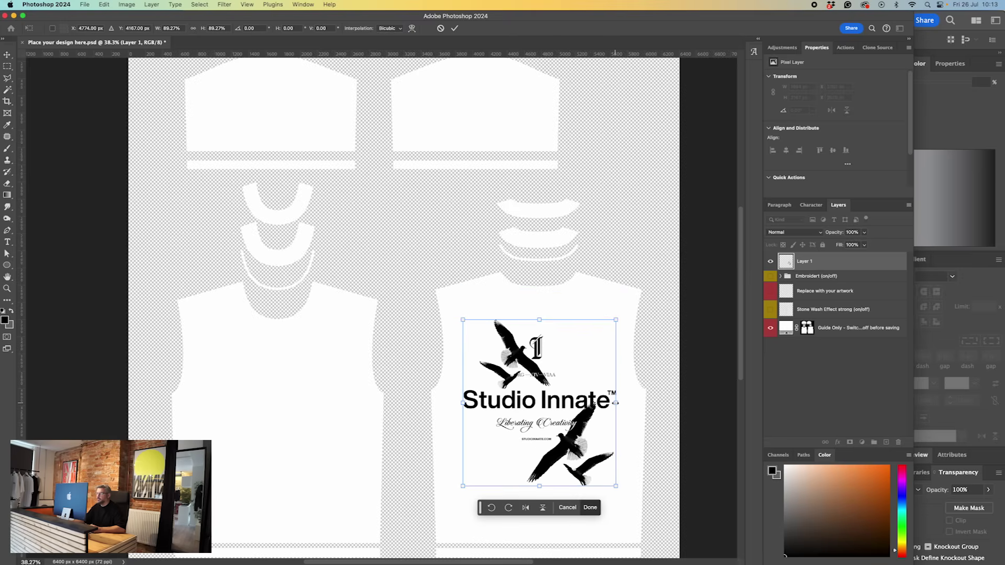
pyautogui.moveTo(578, 385); pyautogui.dragTo(579, 377)
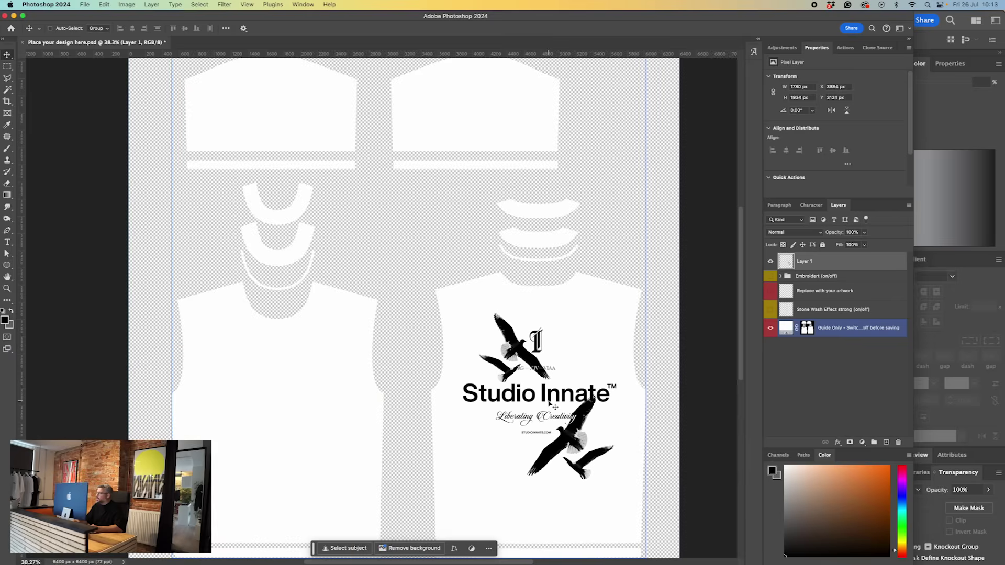
# Step: Copy the two small logos below the large artwork from Liberation-Screen.ai in Illustrator and paste them into the Photoshop template as pixels
pyautogui.moveTo(469, 561)
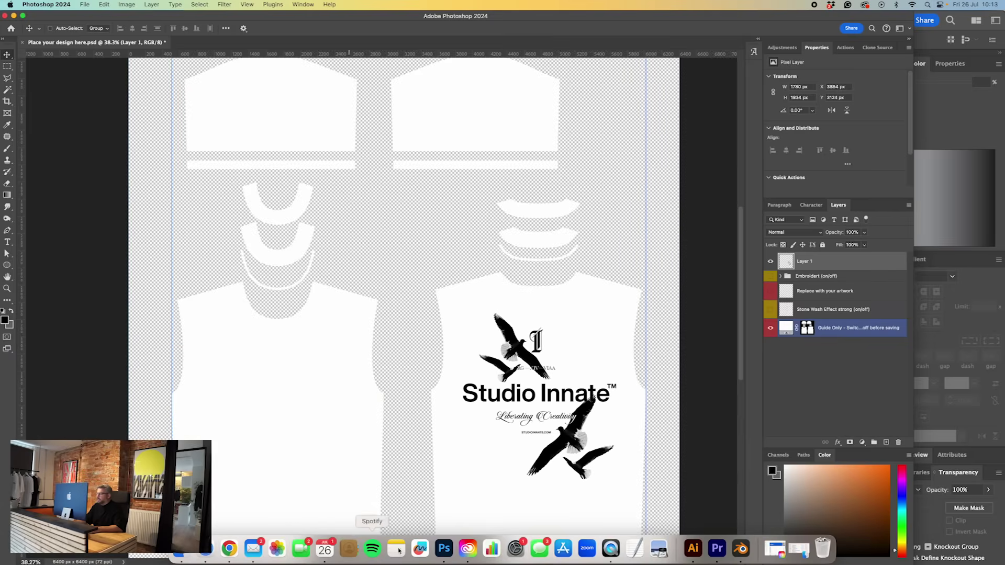
pyautogui.click(692, 549)
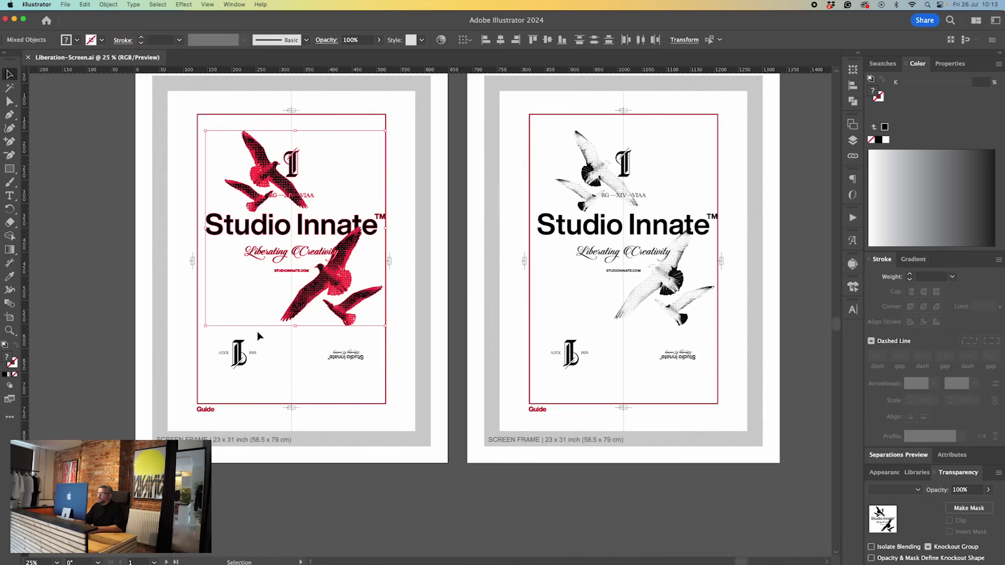
pyautogui.click(257, 358)
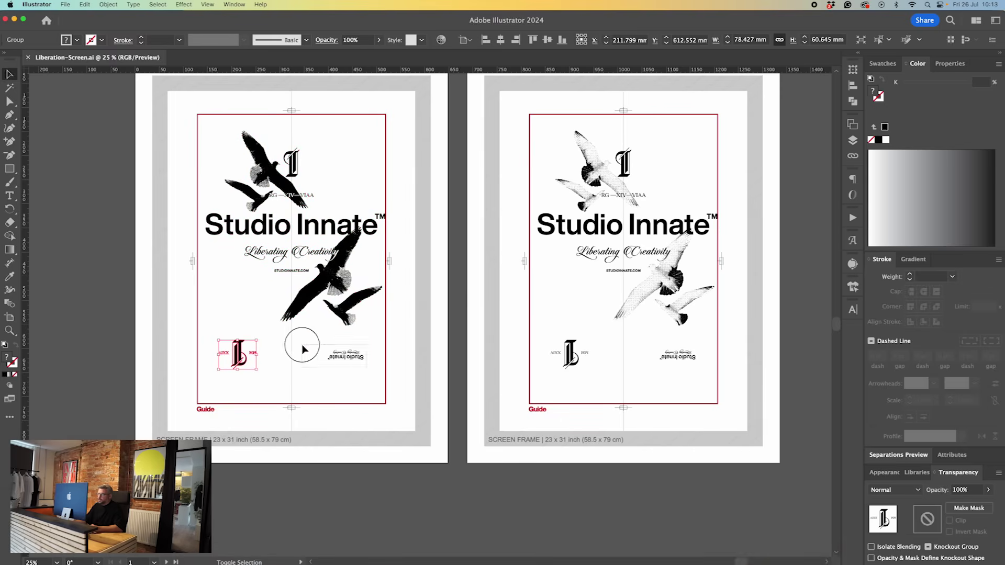
pyautogui.keyDown('shift'); pyautogui.moveTo(303, 347); pyautogui.dragTo(335, 369); pyautogui.keyUp('shift')
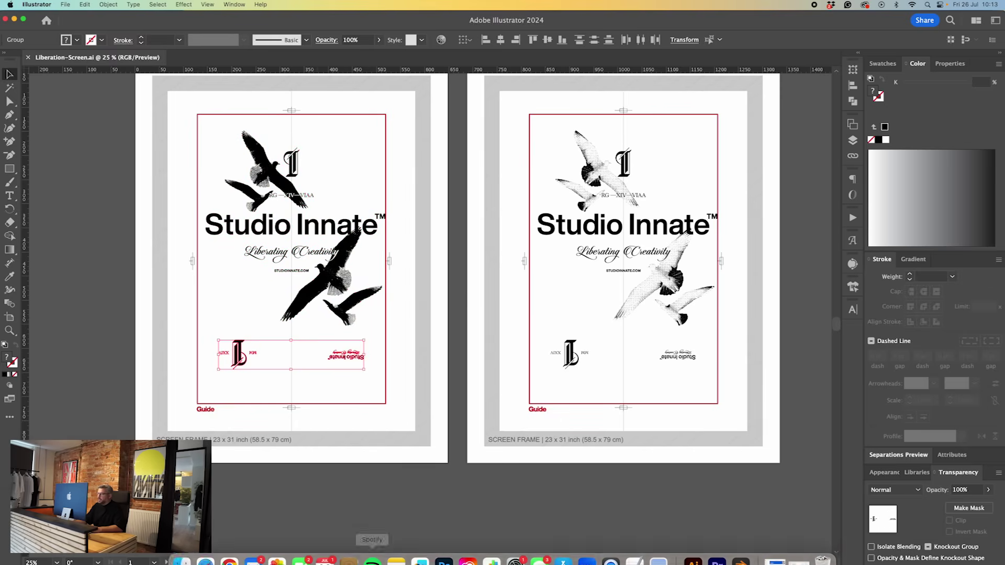
pyautogui.click(443, 548)
pyautogui.press('super+v')
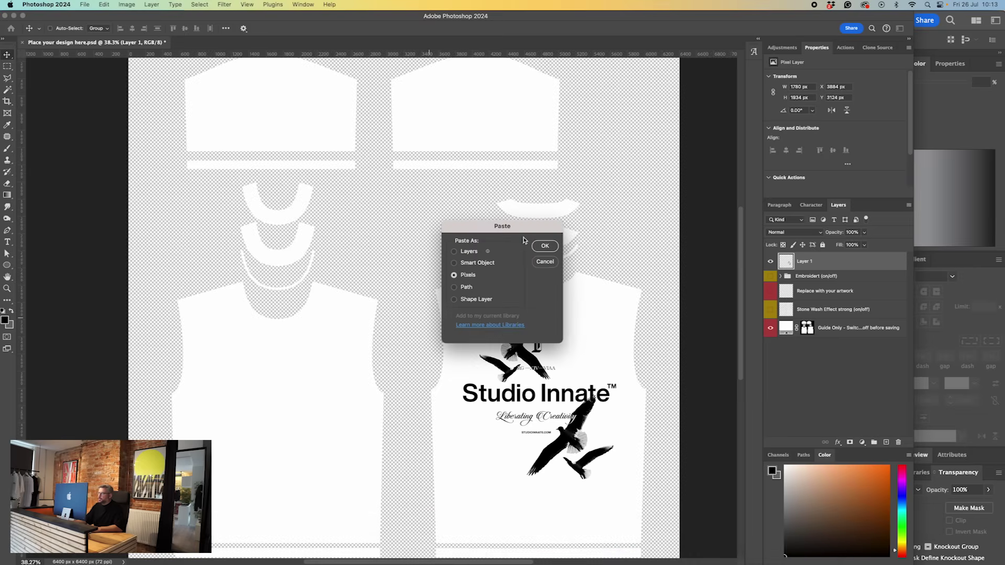
pyautogui.click(545, 246)
# Step: Move the pasted logos onto the chest area of the shirt's front panel, resize them from their center and apply the transform
pyautogui.moveTo(426, 280); pyautogui.dragTo(343, 347)
pyautogui.keyDown('alt'); pyautogui.moveTo(444, 313); pyautogui.dragTo(377, 374); pyautogui.keyUp('alt')
pyautogui.press('Return')
pyautogui.keyDown('super'); pyautogui.click(574, 287); pyautogui.keyUp('super')
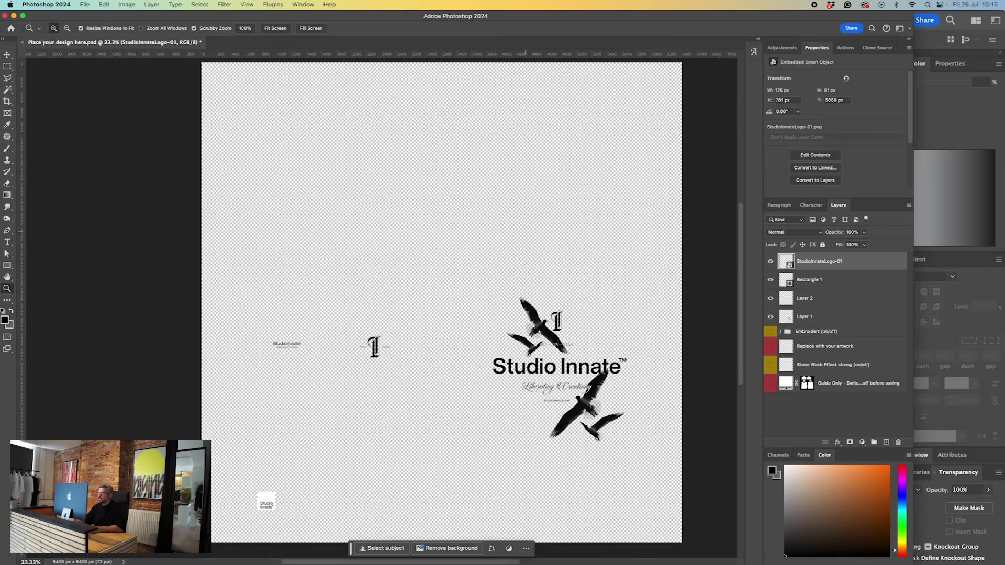
# Step: Export the finished design with the file format set to PNG instead of JPG
pyautogui.scroll(-2, 523, 231)
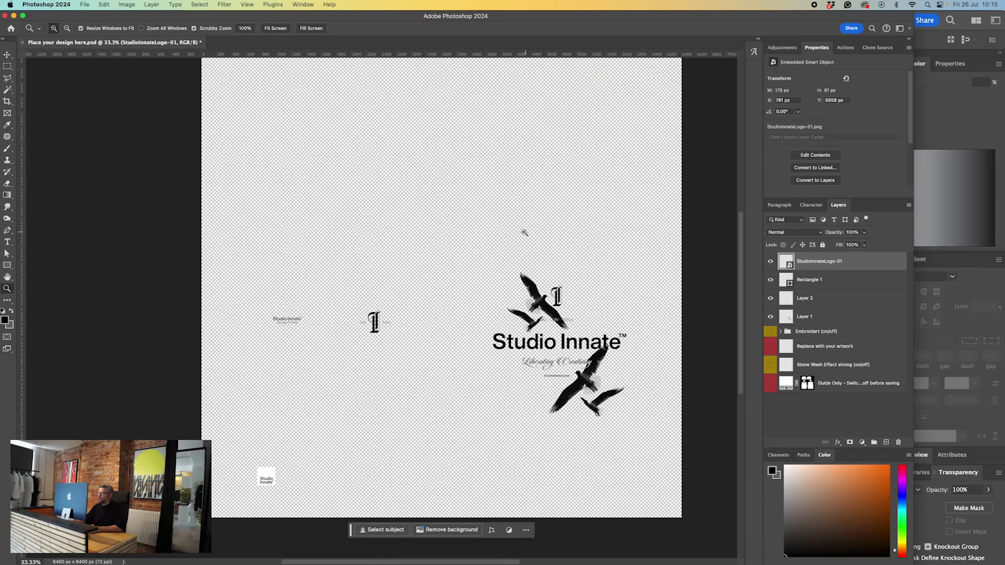
pyautogui.click(83, 4)
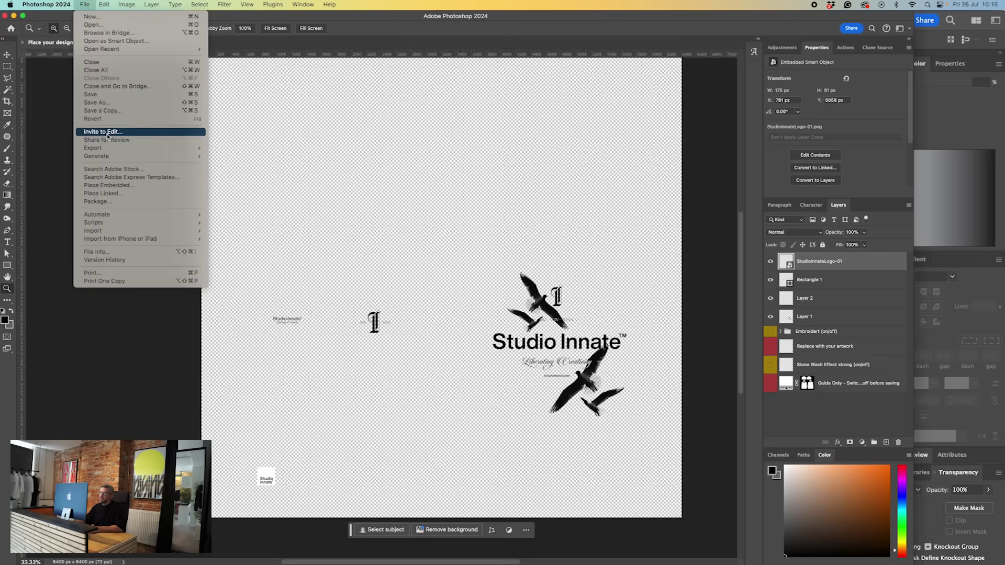
pyautogui.moveTo(96, 149)
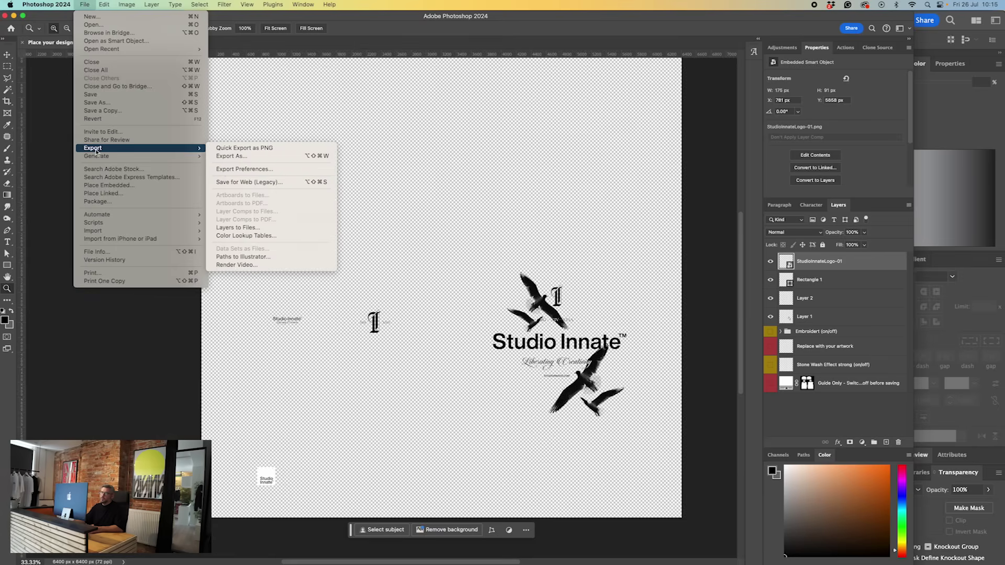
pyautogui.click(228, 156)
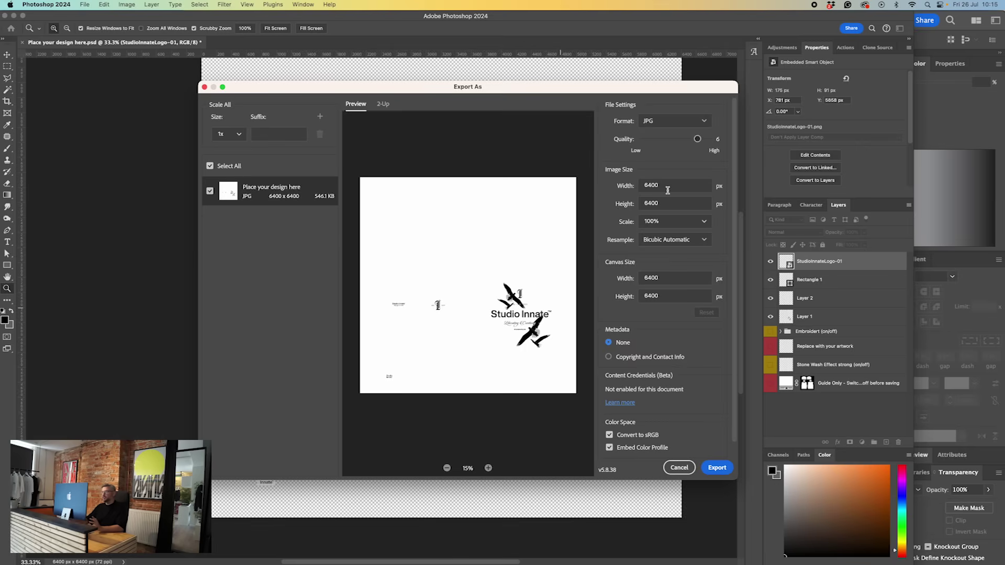
pyautogui.click(673, 121)
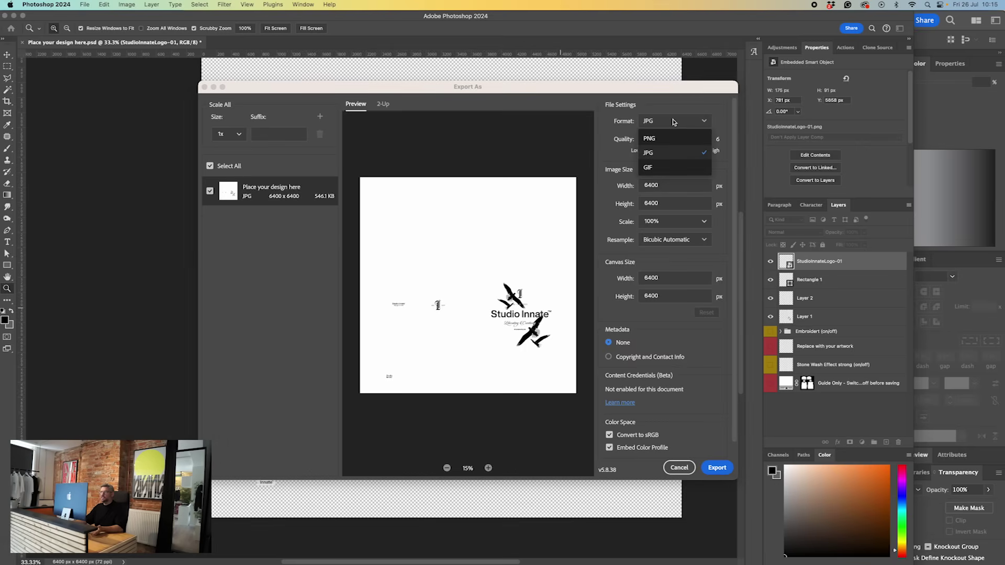
pyautogui.click(667, 139)
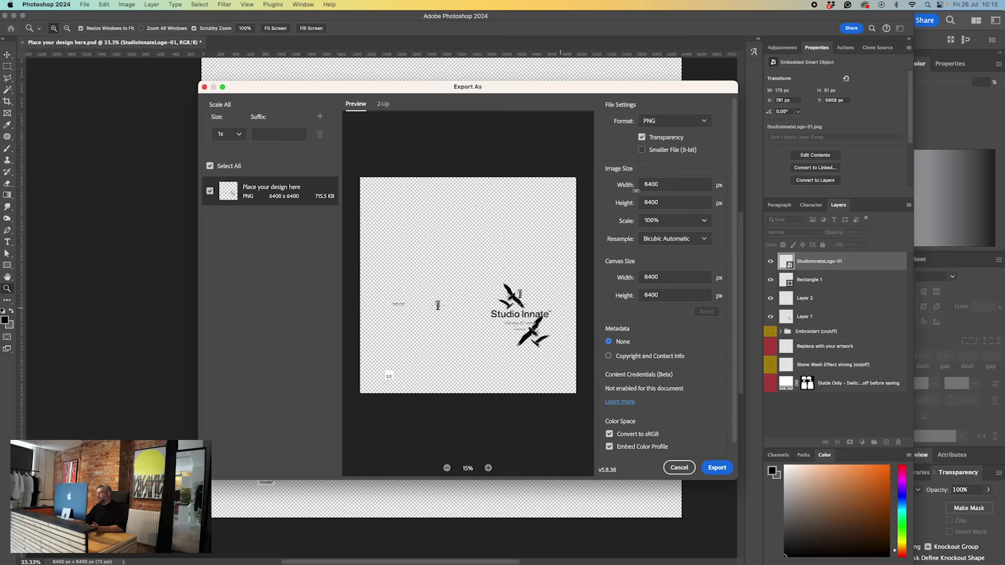
pyautogui.click(717, 469)
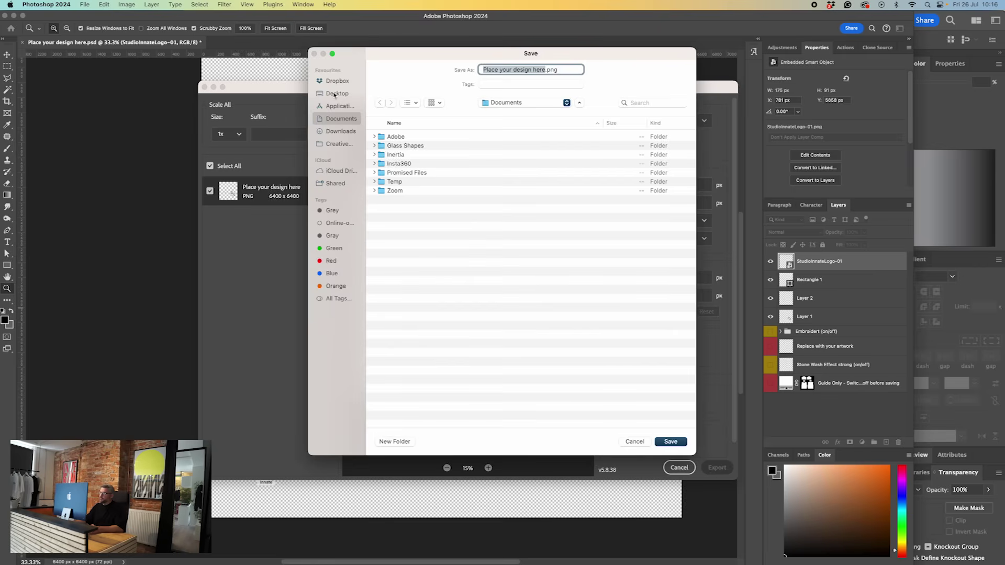
# Step: Save the exported image to the Desktop as Place your design here-1.png
pyautogui.click(335, 94)
pyautogui.click(546, 69)
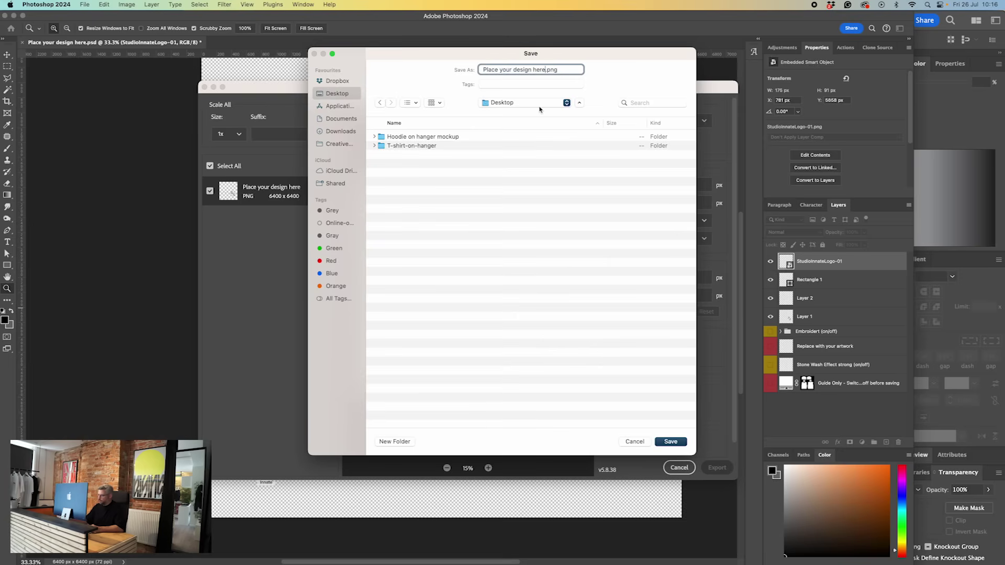
pyautogui.write('-1')
pyautogui.click(672, 442)
# Step: Switch to Blender and load Place your design here-1.png from the Desktop into the image texture node under Your design here
pyautogui.click(740, 548)
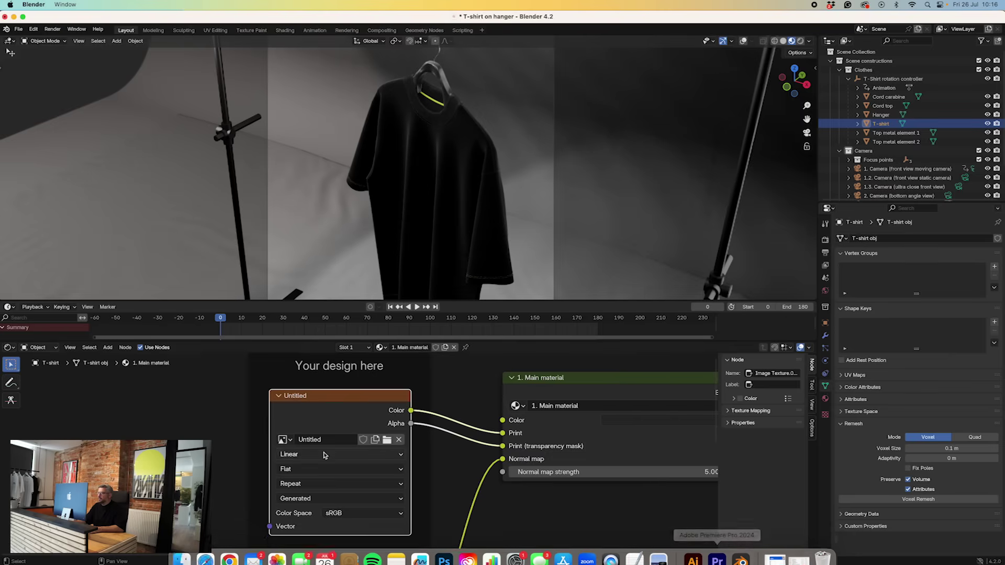
pyautogui.click(374, 439)
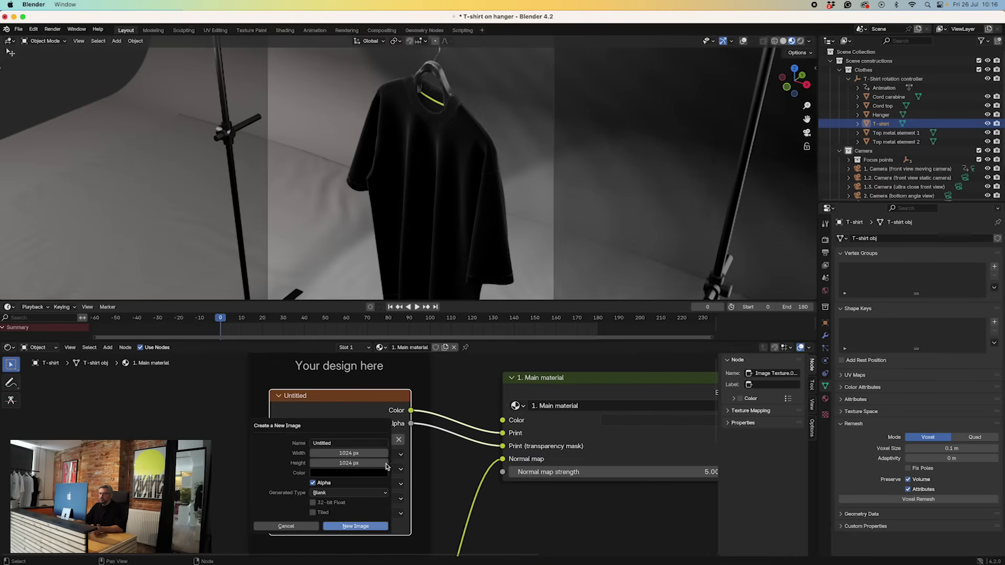
pyautogui.click(360, 525)
pyautogui.click(387, 440)
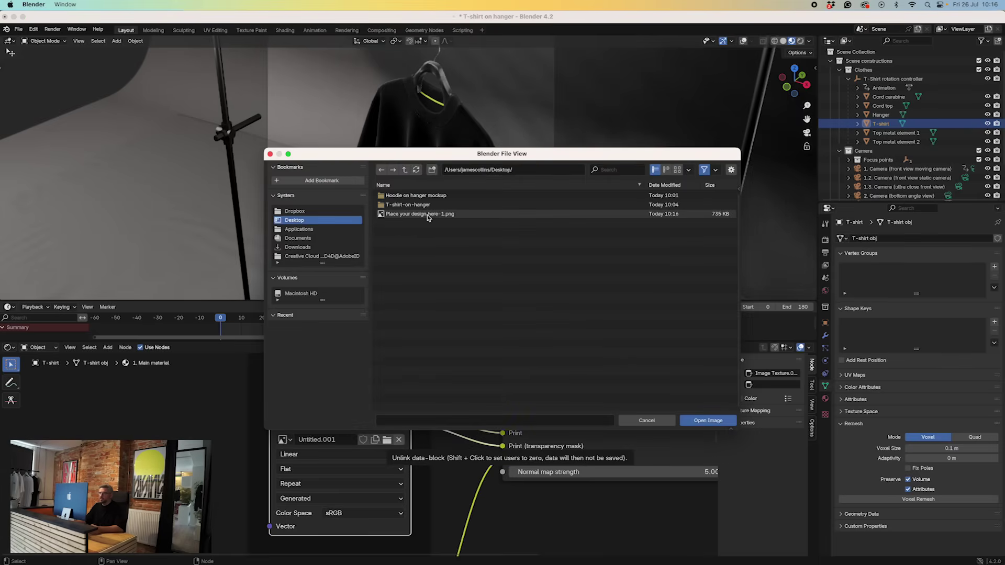
pyautogui.click(426, 214)
pyautogui.click(707, 420)
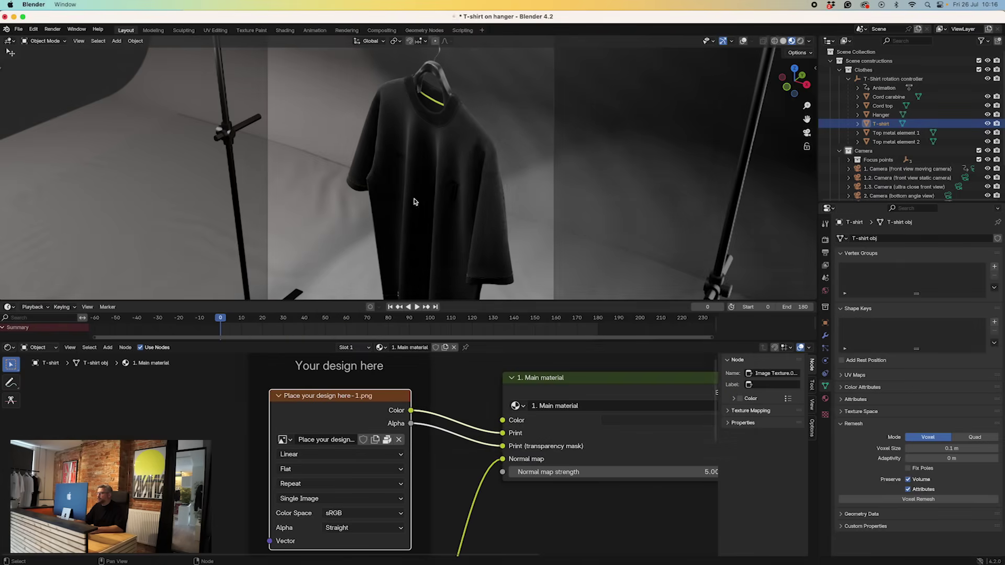
# Step: Set the Color of the T-shirt's 1. Main material node to white
pyautogui.click(662, 421)
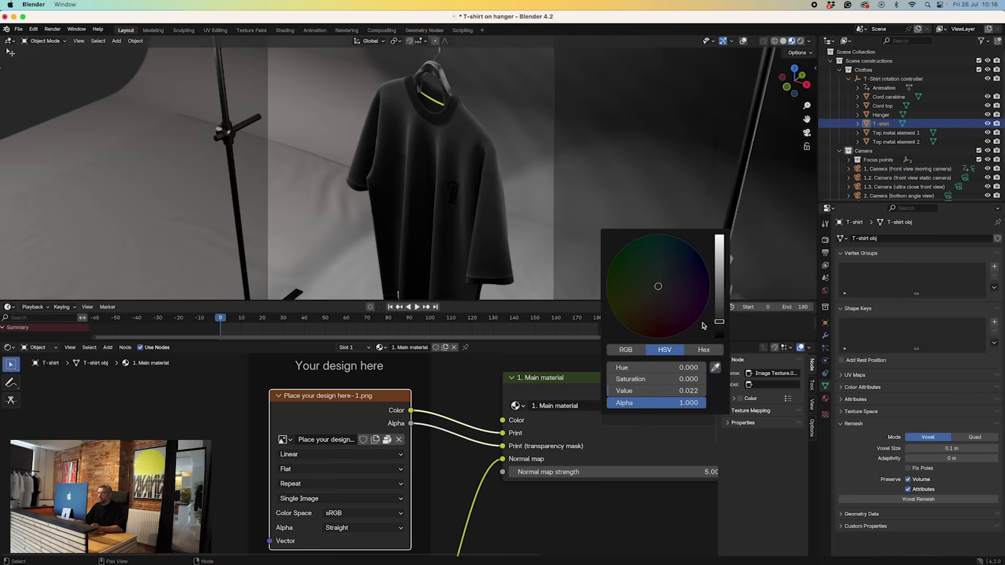
pyautogui.moveTo(719, 319); pyautogui.dragTo(719, 239)
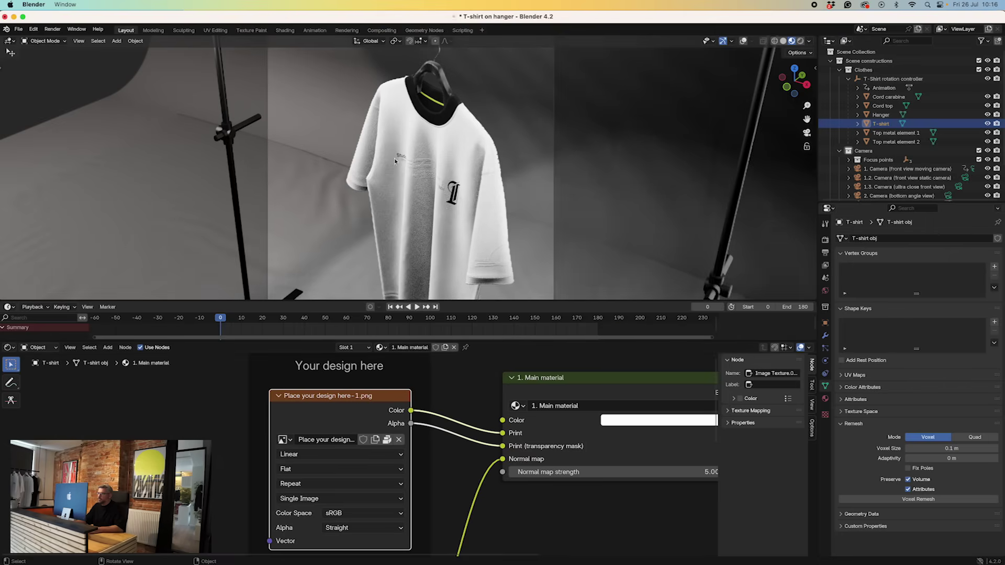
pyautogui.scroll(5, 422, 165)
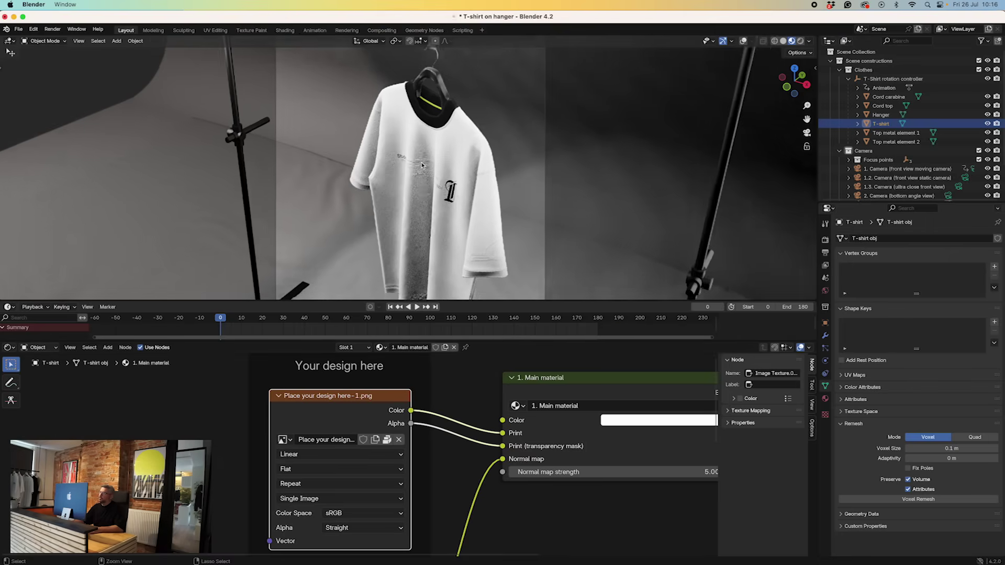
pyautogui.scroll(1, 422, 166)
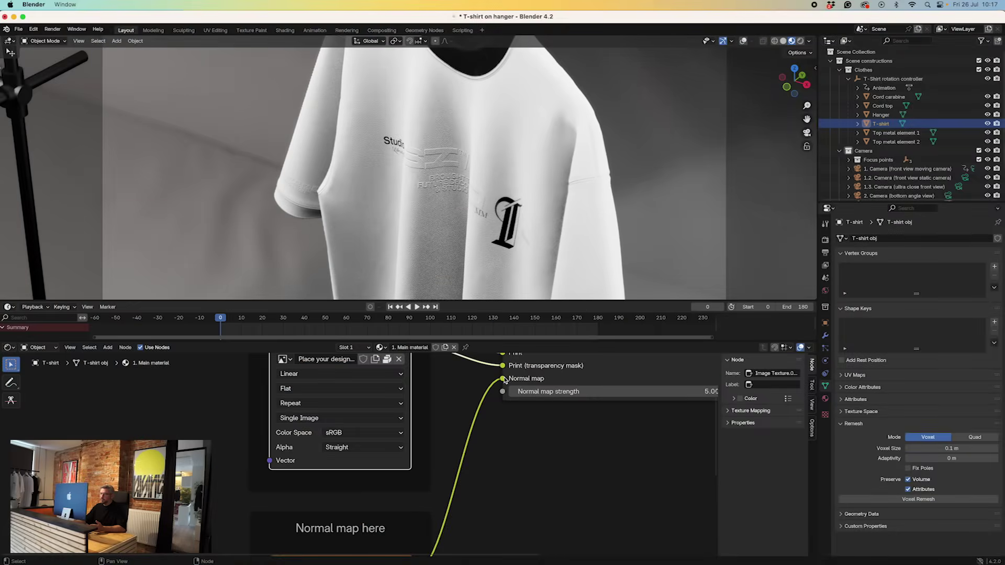
# Step: Disconnect the New print_Normal map.png texture from the Normal map input of the main material node
pyautogui.scroll(-6, 460, 442)
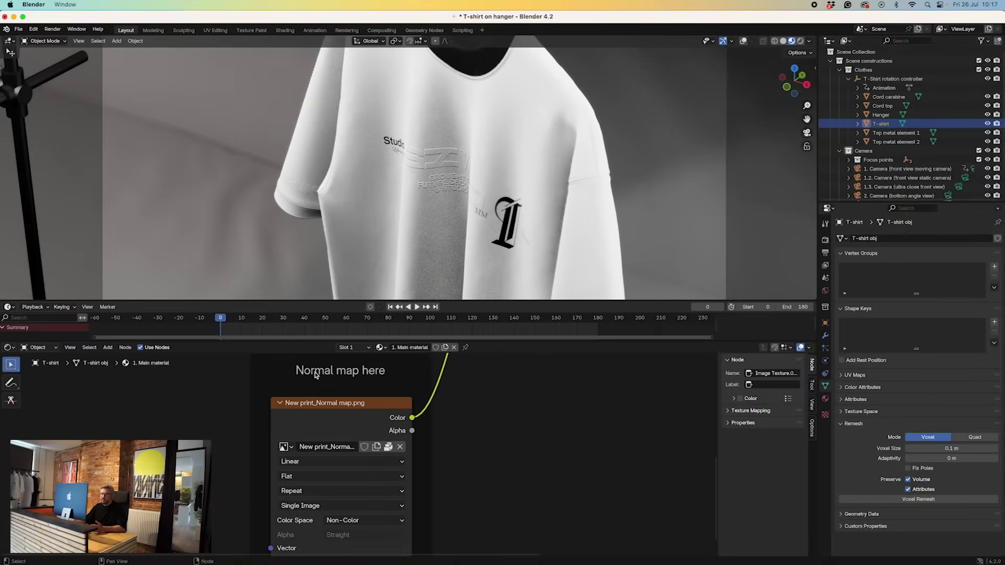
pyautogui.scroll(6, 470, 382)
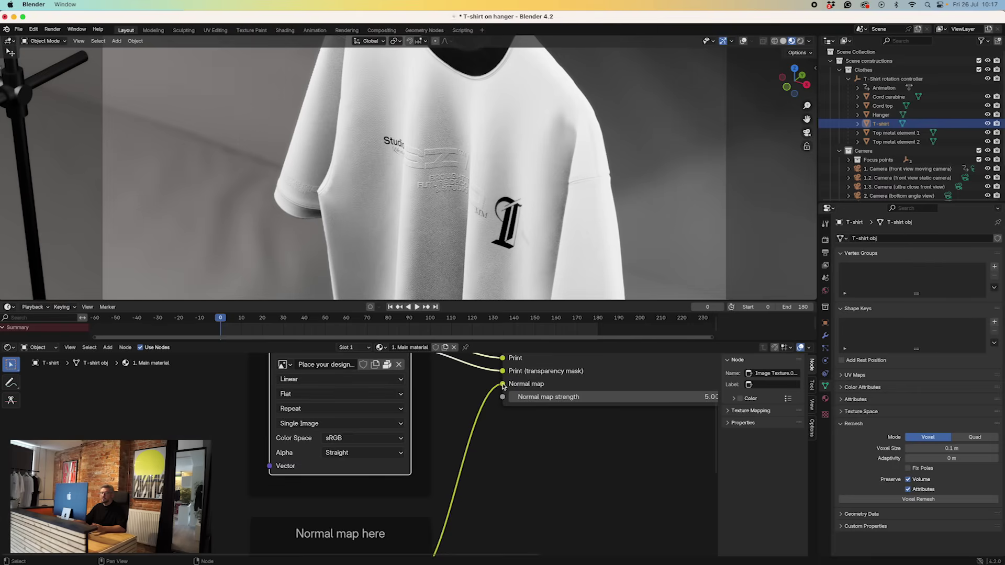
pyautogui.moveTo(502, 385); pyautogui.dragTo(471, 382)
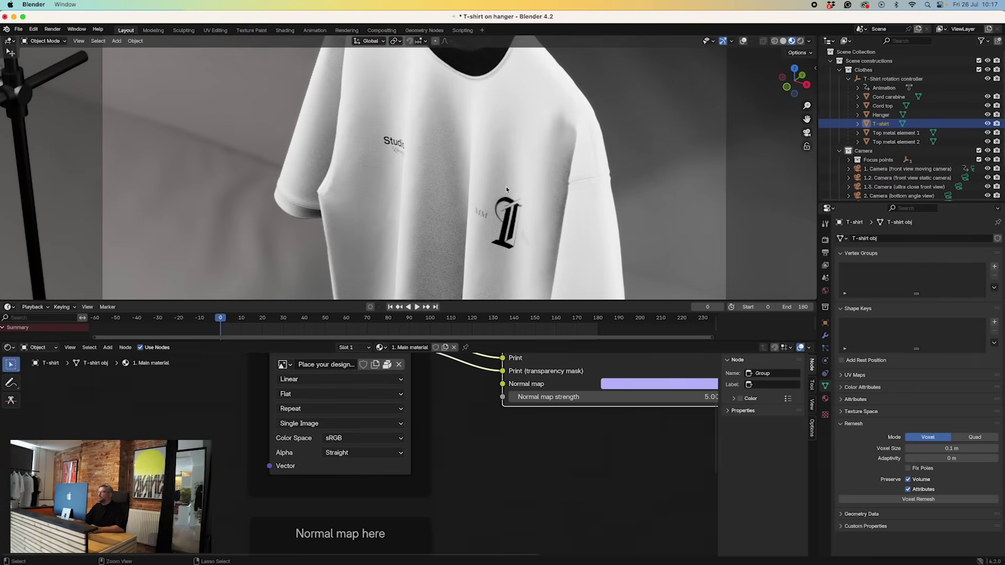
pyautogui.scroll(-6, 504, 192)
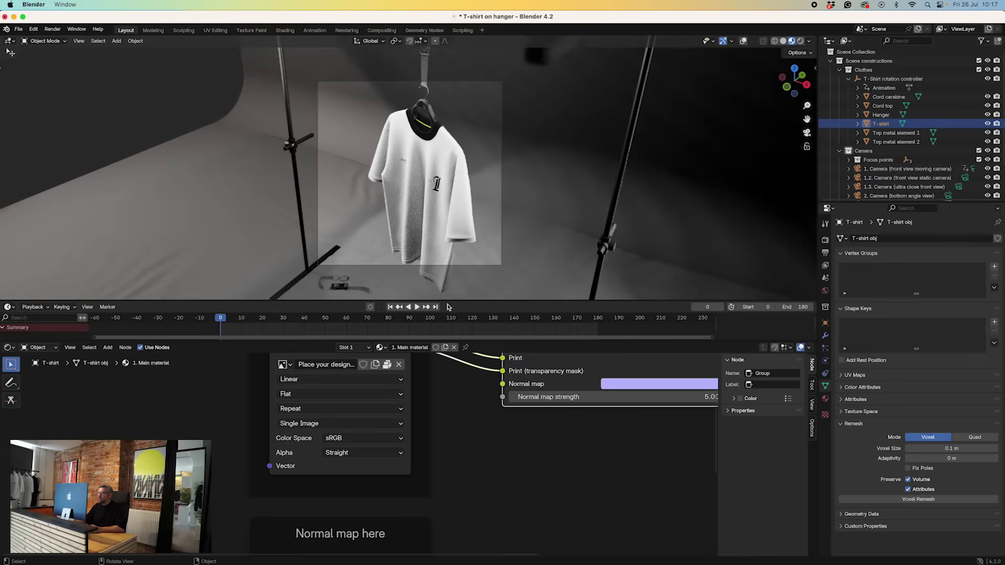
# Step: Set the Color of the T-shirt's 1.2. Inside material to white
pyautogui.click(350, 347)
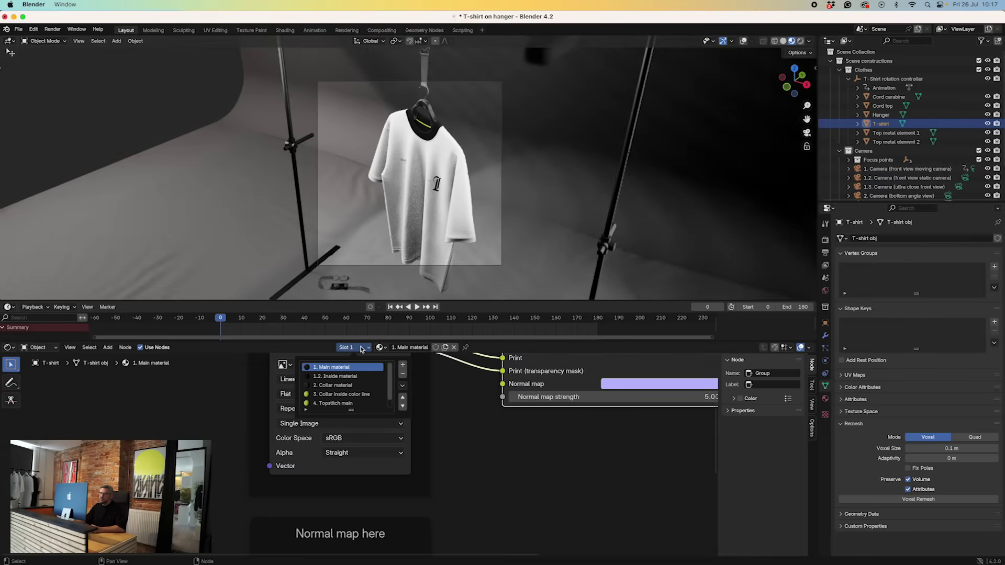
pyautogui.click(338, 376)
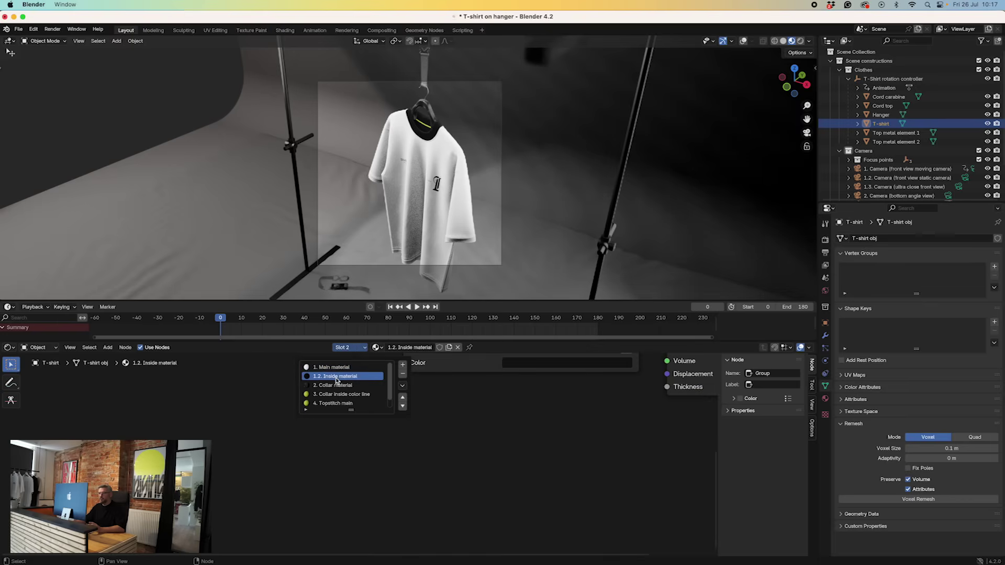
pyautogui.scroll(3, 521, 369)
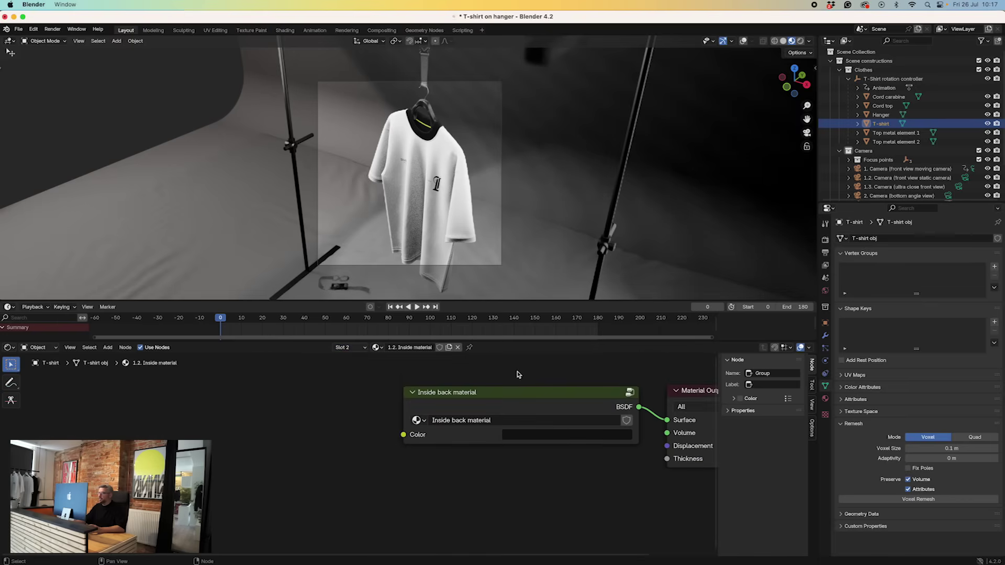
pyautogui.click(547, 441)
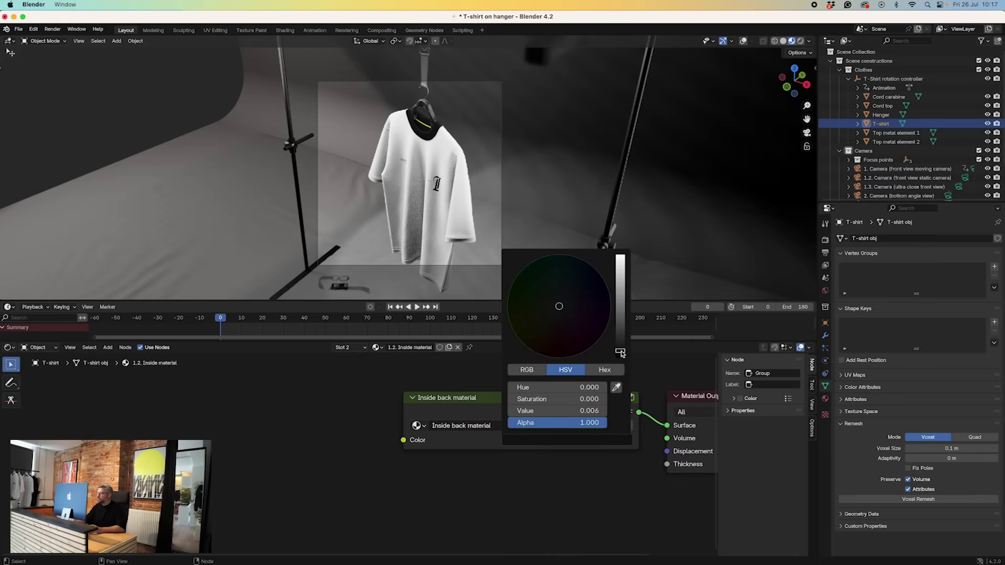
pyautogui.moveTo(620, 351); pyautogui.dragTo(620, 257)
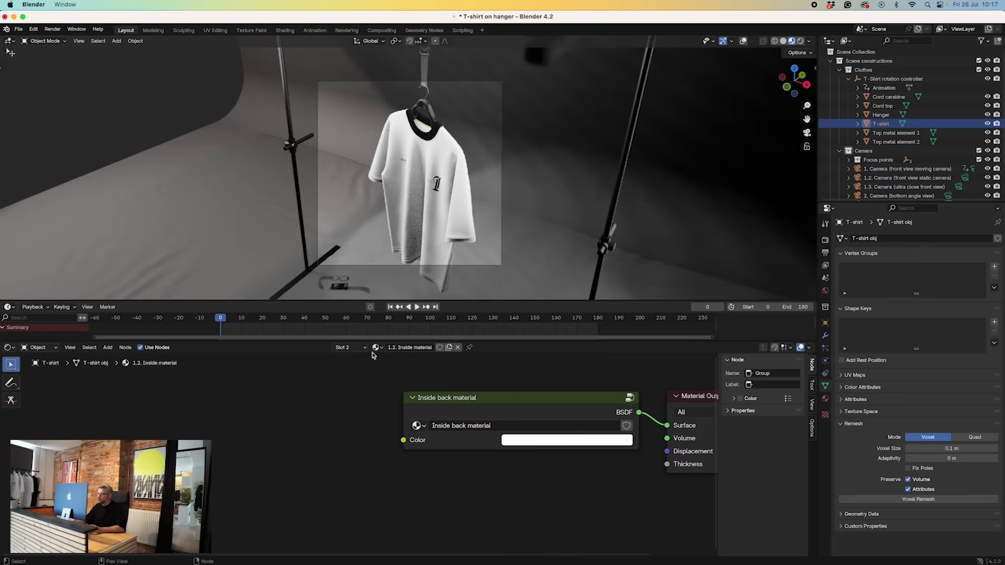
# Step: Set the Color of the T-shirt's 2. Collar material to white and inspect the collar up close
pyautogui.click(354, 348)
pyautogui.click(333, 386)
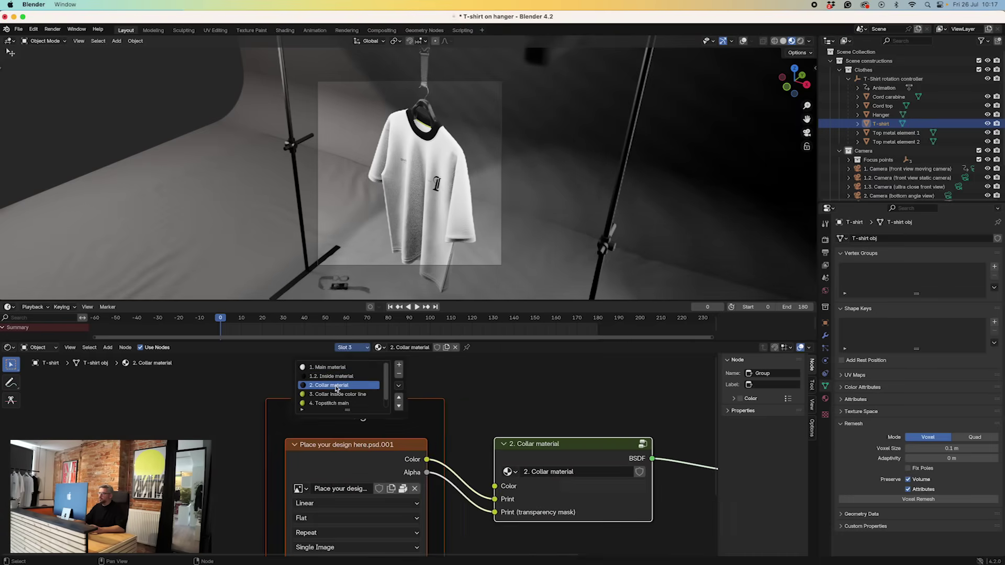
pyautogui.scroll(-3, 463, 450)
pyautogui.click(600, 419)
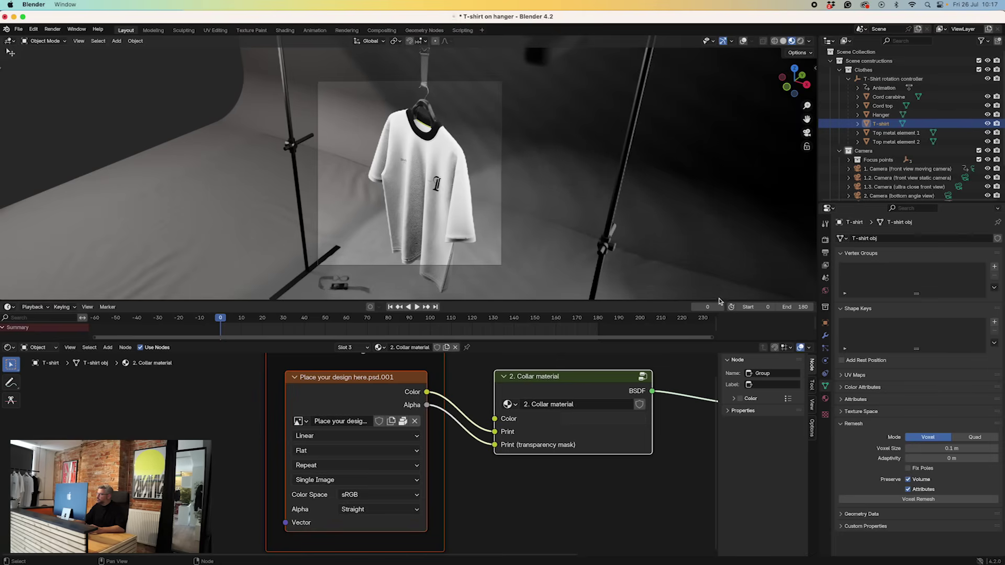
pyautogui.click(601, 419)
pyautogui.moveTo(680, 318); pyautogui.dragTo(679, 237)
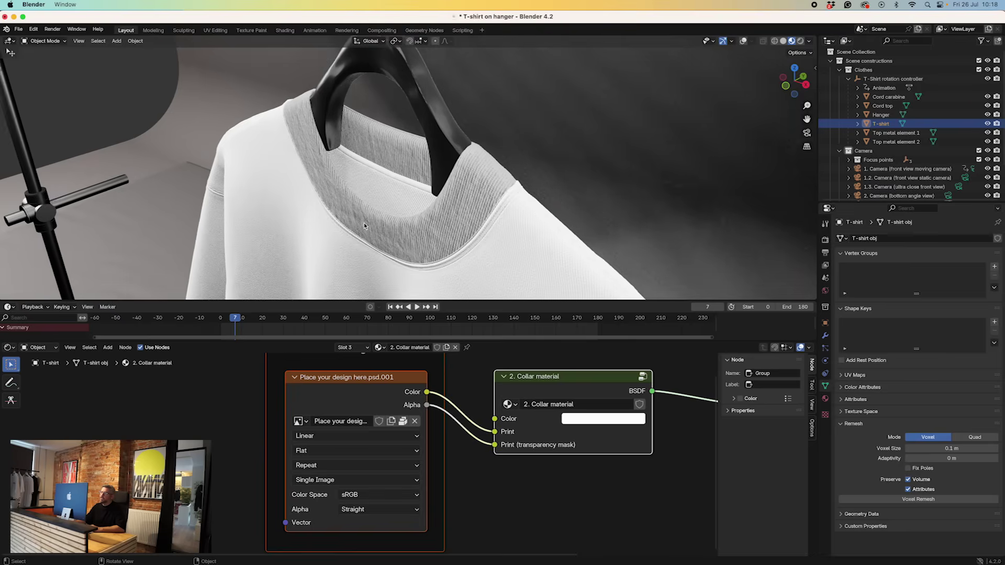
pyautogui.moveTo(363, 221); pyautogui.dragTo(351, 219, button='middle')
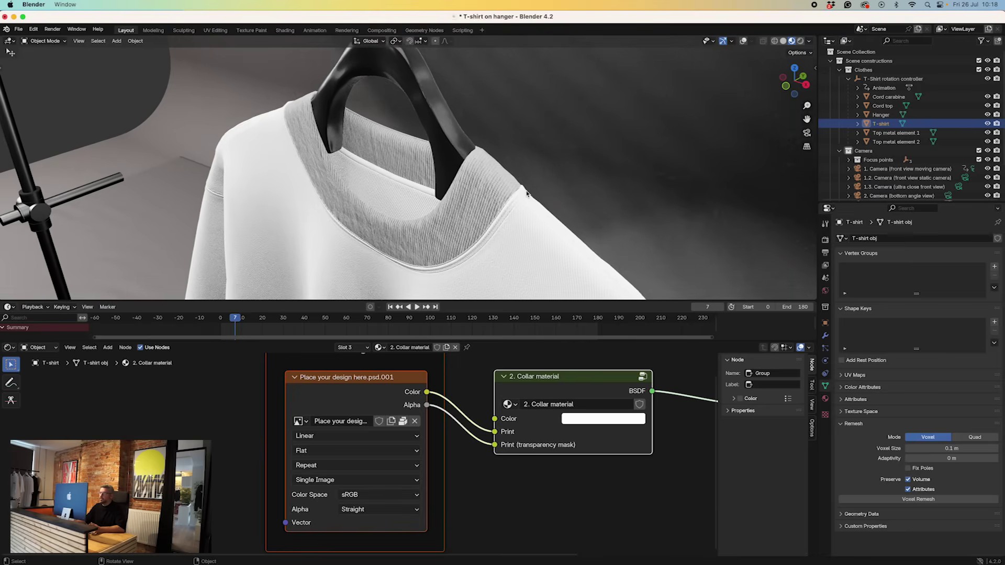
# Step: Replace the print image in the T-shirt's 2. Collar material with Place your design here-1.png from the Desktop
pyautogui.click(391, 422)
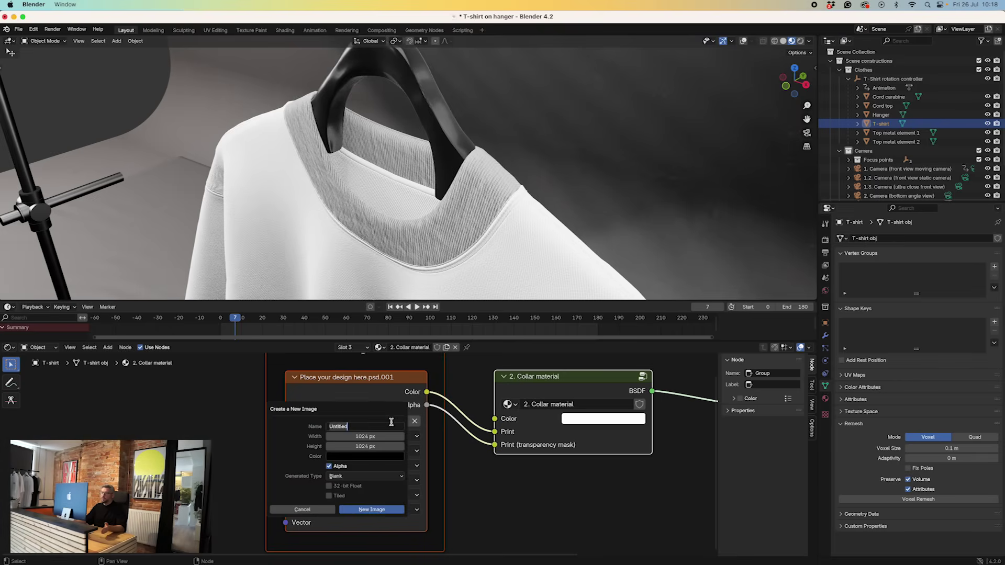
pyautogui.click(375, 511)
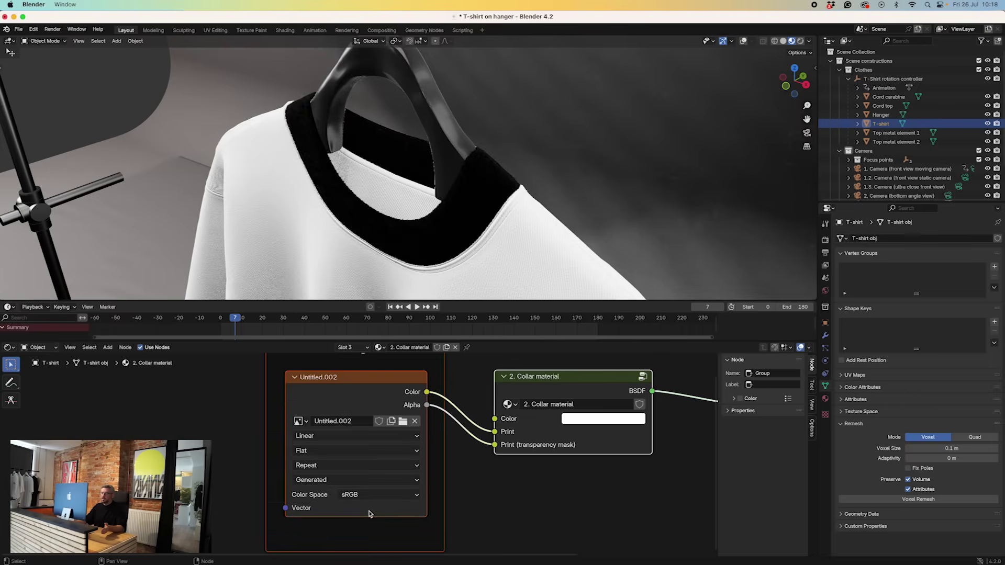
pyautogui.click(403, 420)
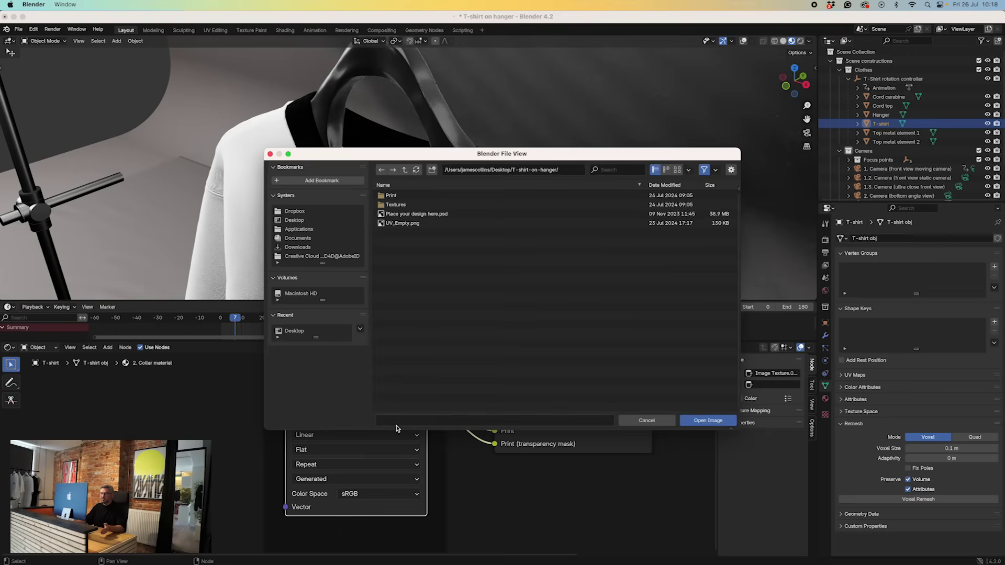
pyautogui.click(301, 220)
pyautogui.click(420, 214)
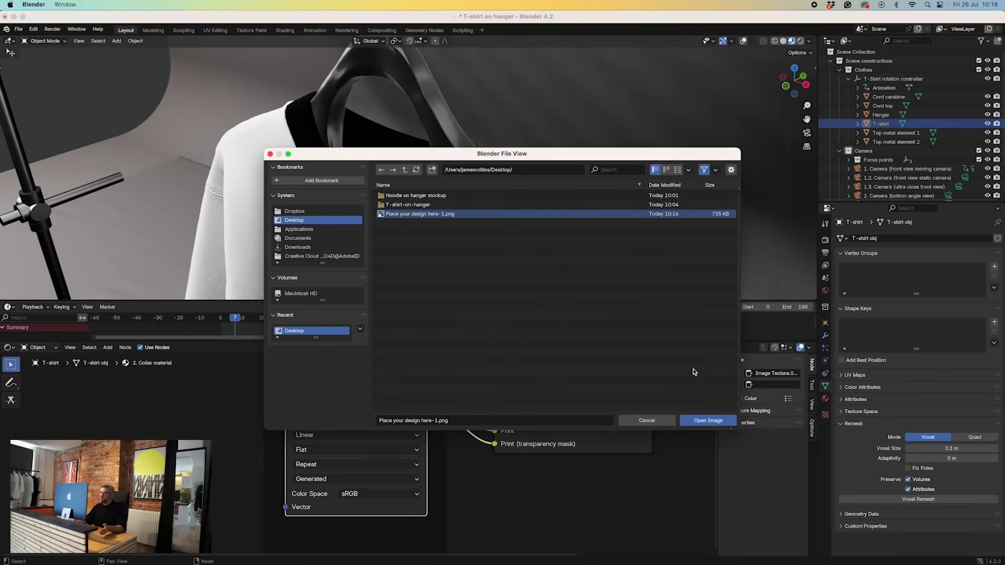
pyautogui.click(702, 420)
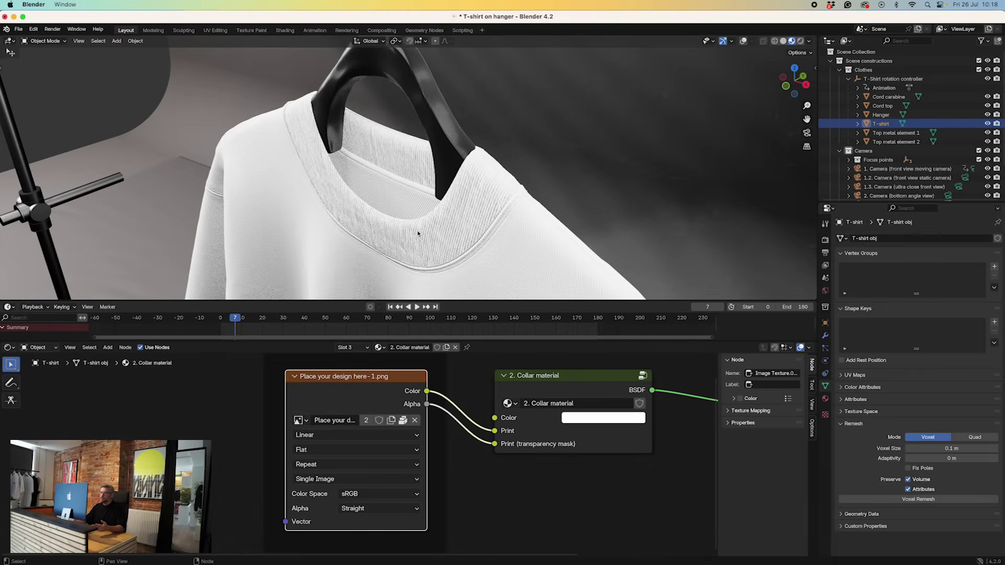
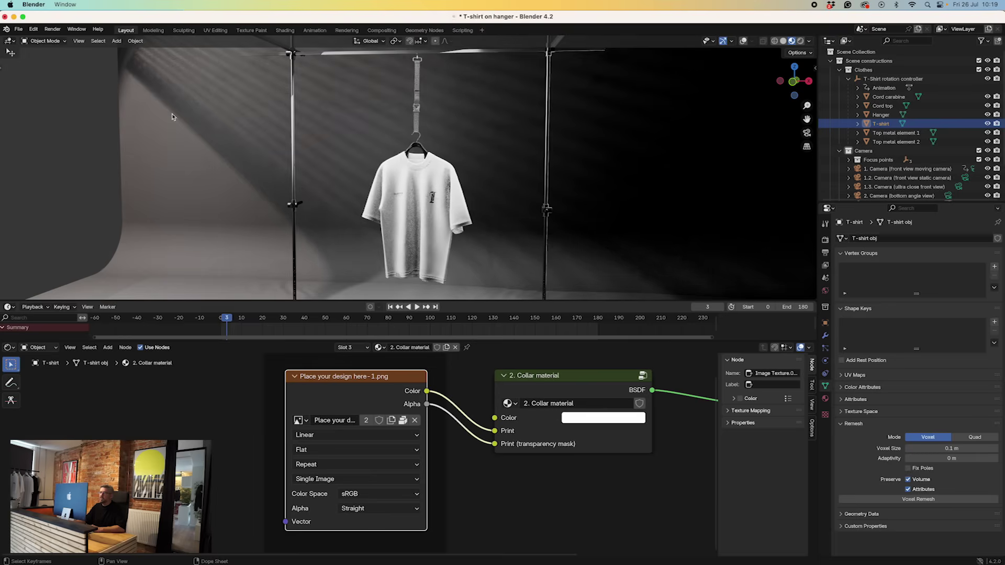
# Step: Look through the scene camera and move the timeline to frame 124 to frame the T-shirt's back print
pyautogui.click(53, 28)
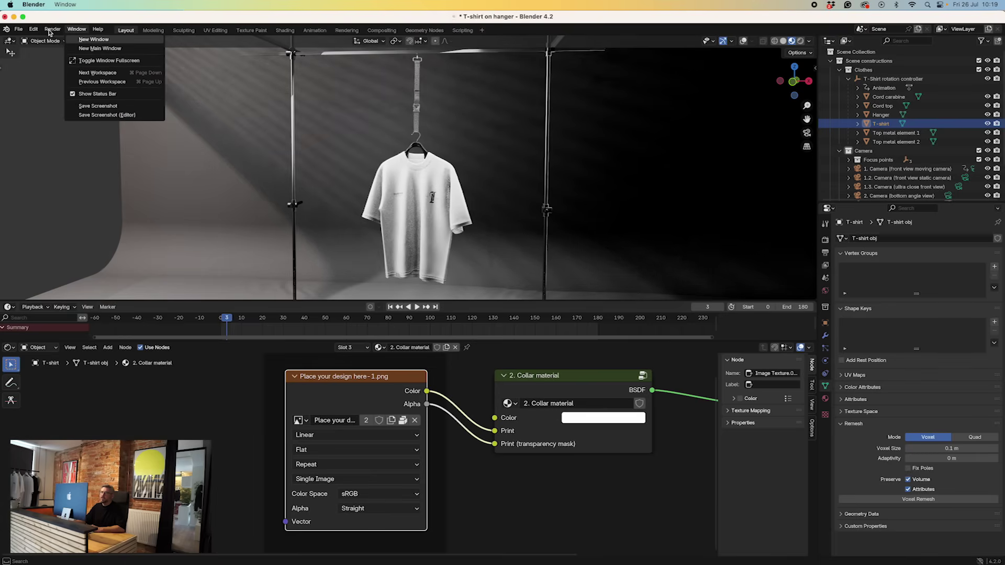
pyautogui.click(51, 30)
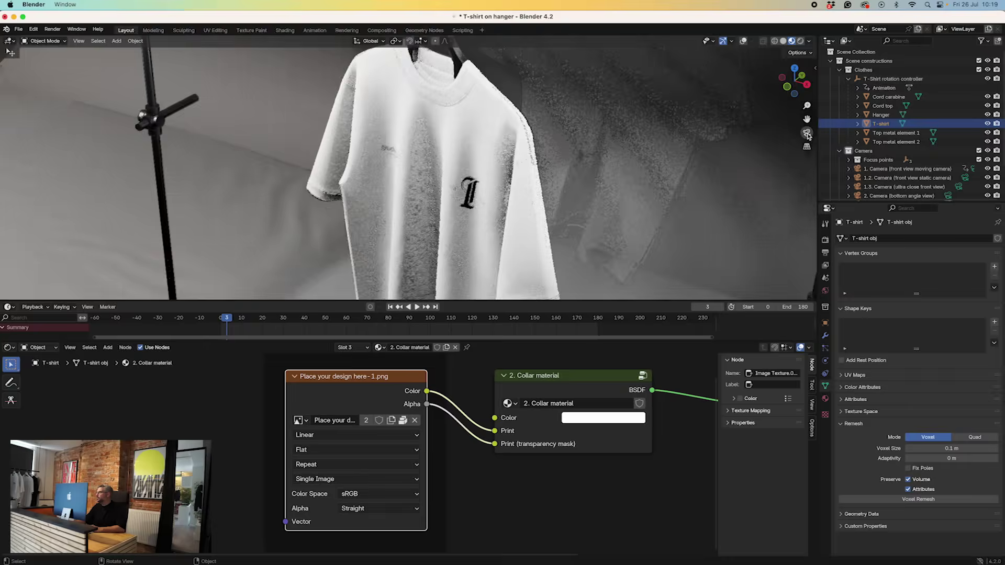
pyautogui.click(807, 133)
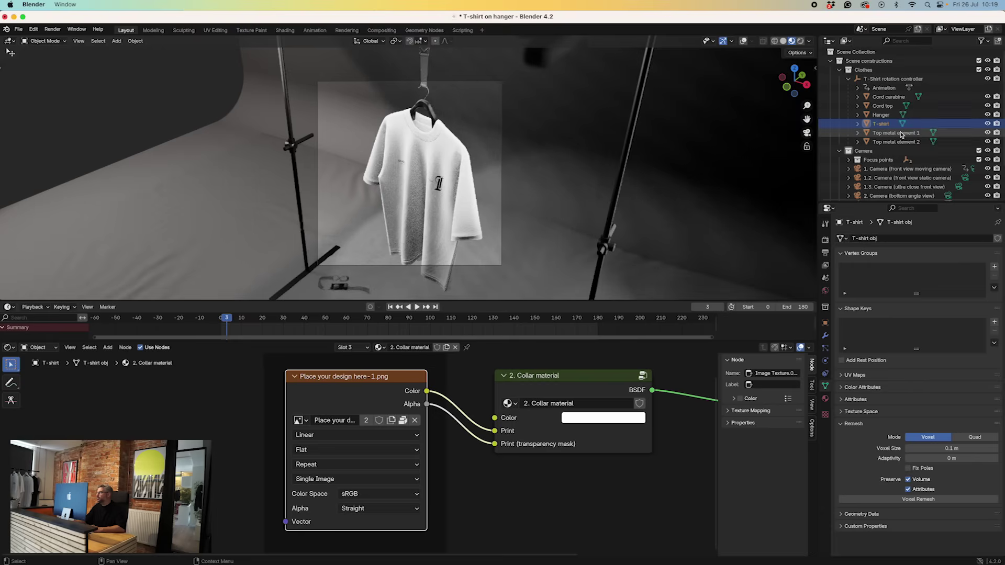
pyautogui.moveTo(226, 321); pyautogui.dragTo(480, 317)
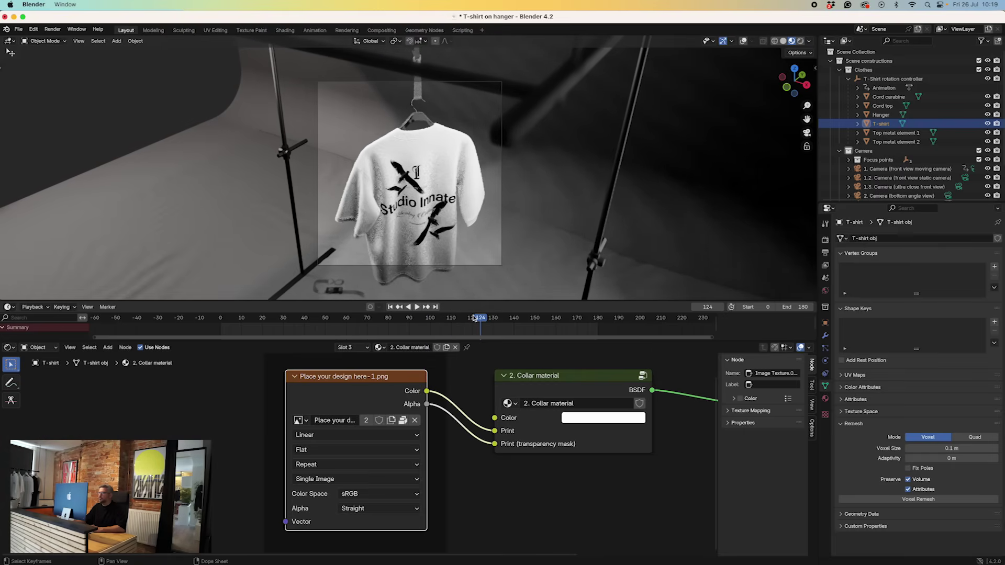
# Step: Render the current camera view of the T-shirt as a still image
pyautogui.click(54, 29)
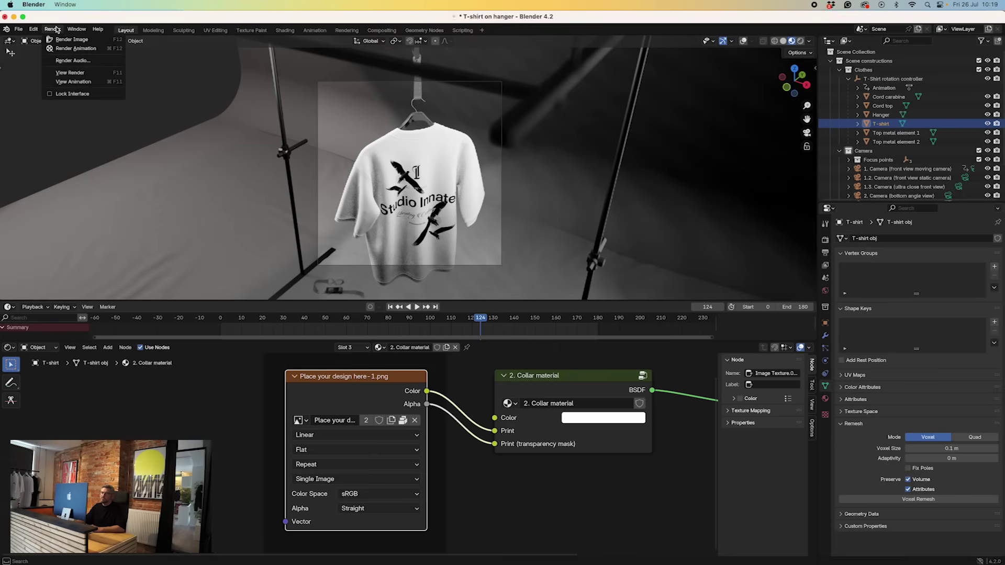
pyautogui.click(52, 29)
pyautogui.click(61, 41)
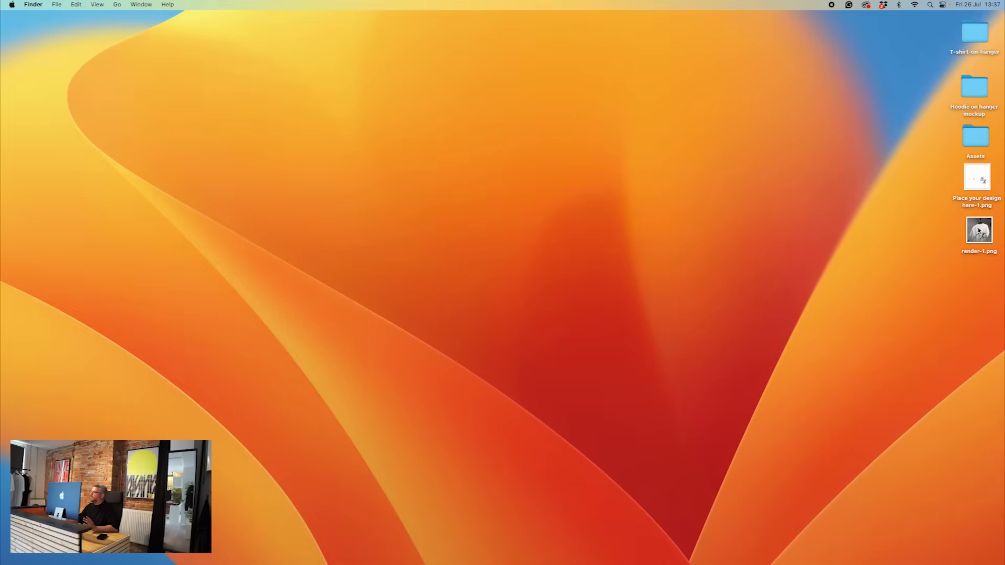
# Step: Preview render-1.png from the desktop to check the rendered T-shirt back, and close the preview
pyautogui.click(979, 230)
pyautogui.press('space')
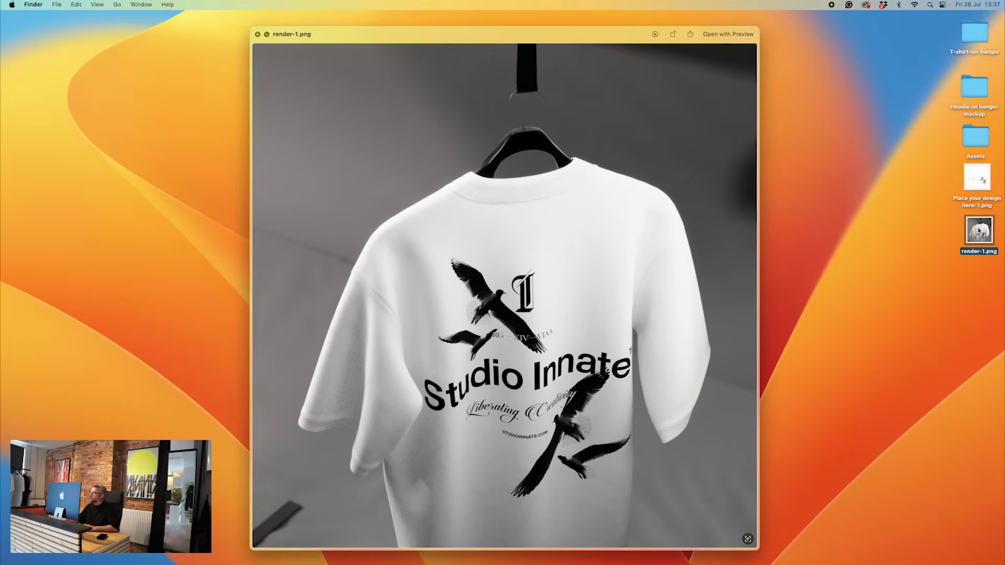
pyautogui.press('space')
pyautogui.click(800, 233)
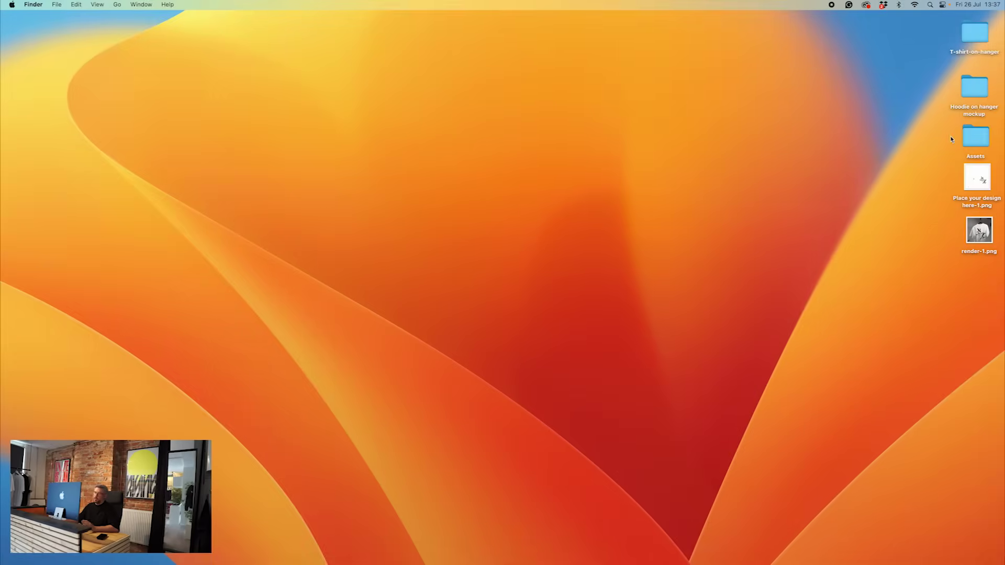
# Step: Open Hoodie on hanger.blend from the Hoodie on hanger mockup folder and show the viewport in Material Preview shading
pyautogui.doubleClick(968, 91)
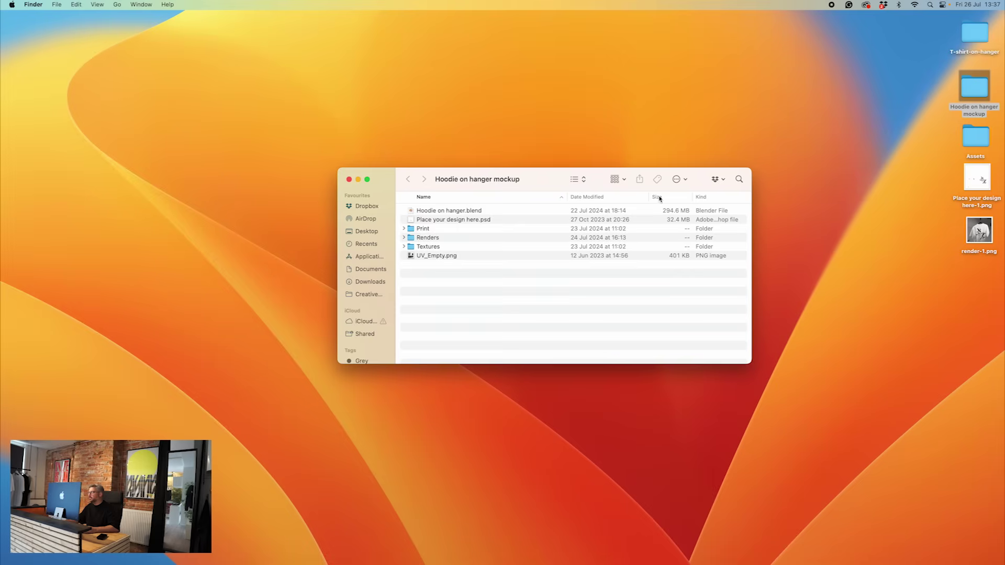
pyautogui.click(426, 212)
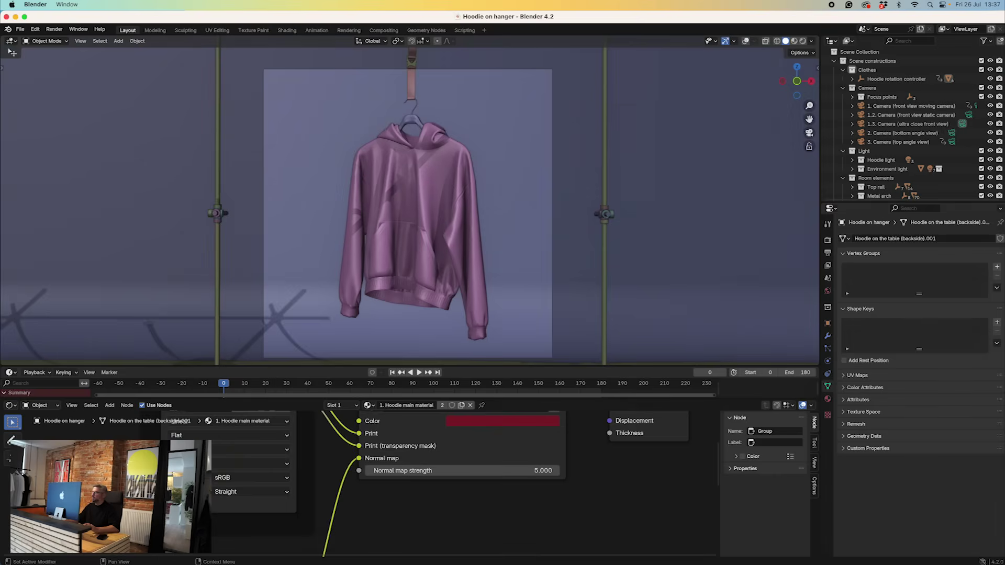
pyautogui.click(793, 41)
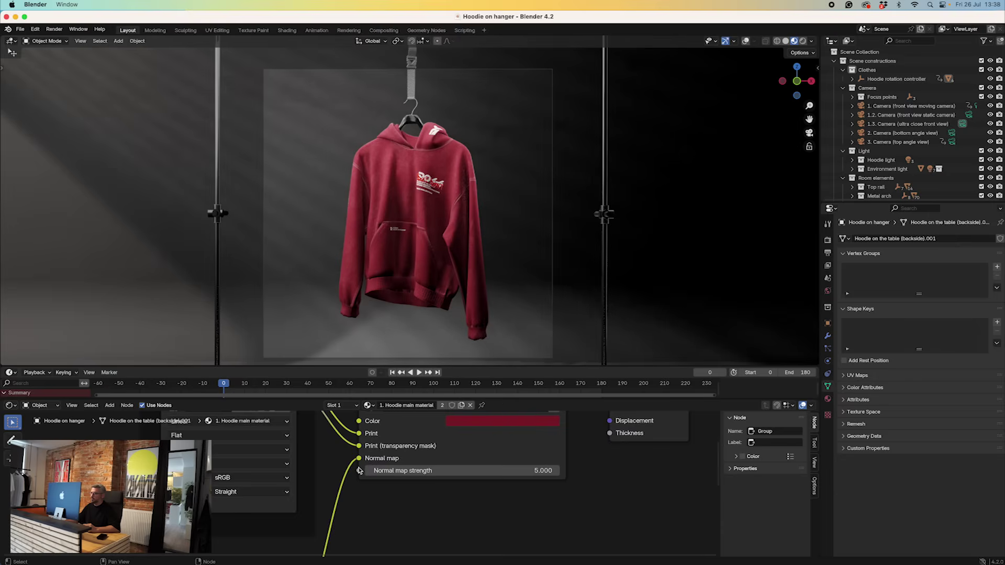
# Step: Disconnect the texture link from the Normal map input in the hoodie's 1. Hoodie main material and 2. Hood material
pyautogui.moveTo(361, 463); pyautogui.dragTo(356, 487, button='middle')
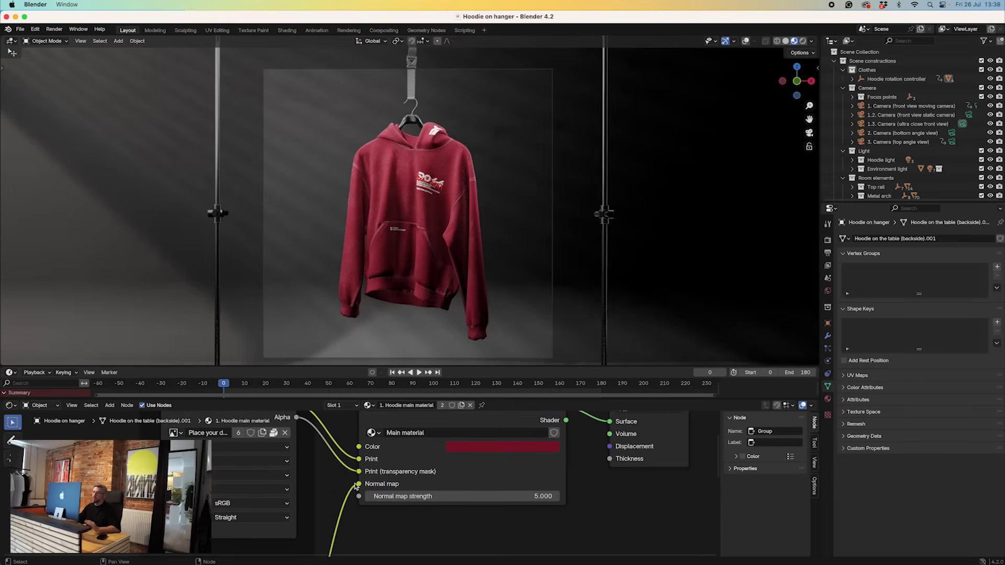
pyautogui.moveTo(359, 484); pyautogui.dragTo(338, 486)
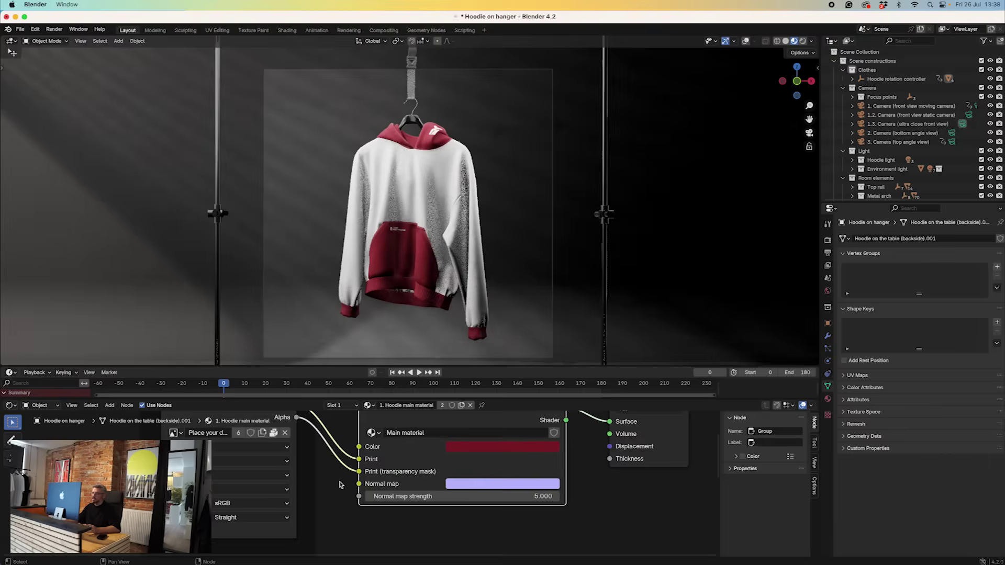
pyautogui.click(338, 405)
pyautogui.click(323, 435)
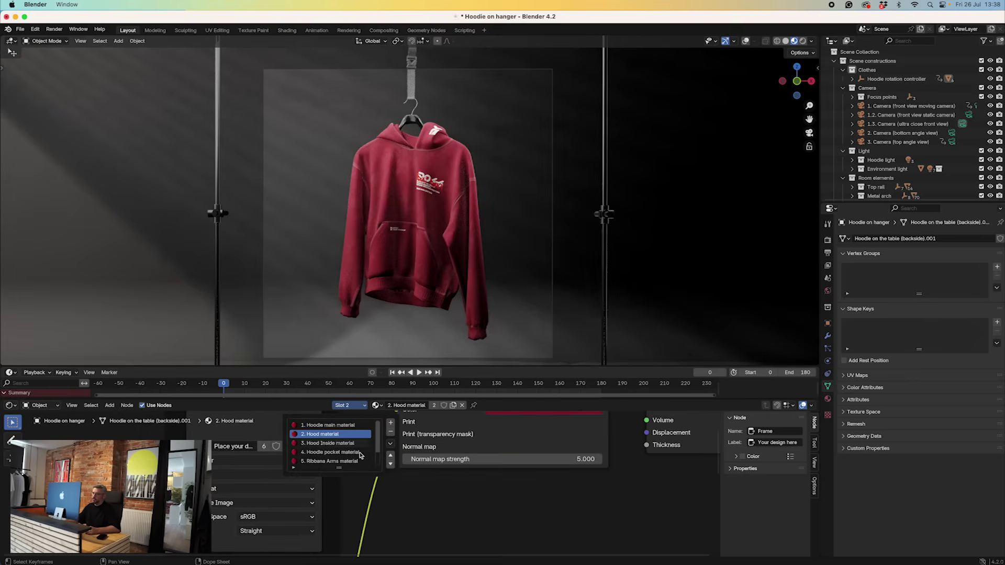
pyautogui.moveTo(397, 448); pyautogui.dragTo(352, 435)
# Step: Disconnect the Normal map input in the Hood Inside, Hoodie pocket and Ribbana Arms materials
pyautogui.click(359, 406)
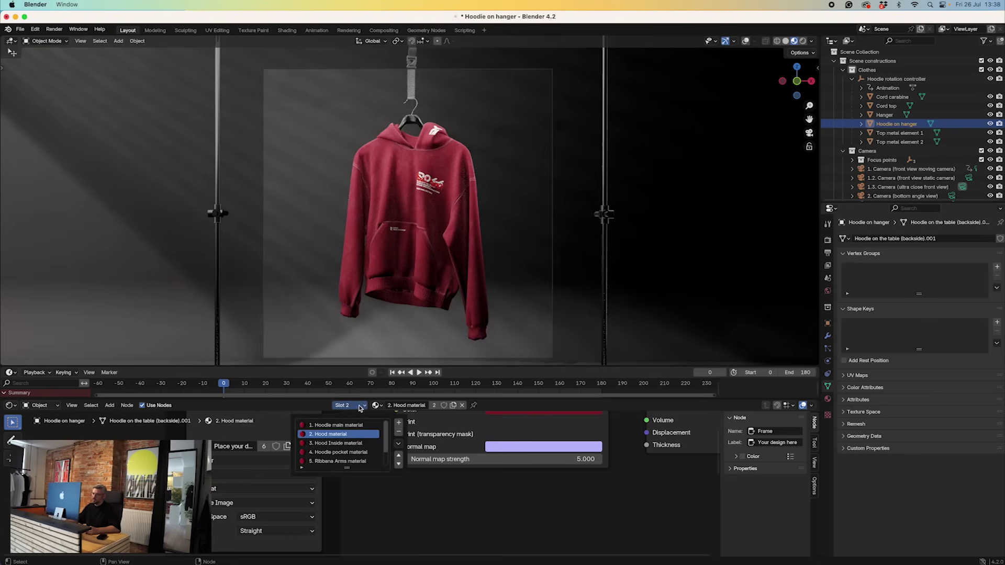
pyautogui.click(335, 443)
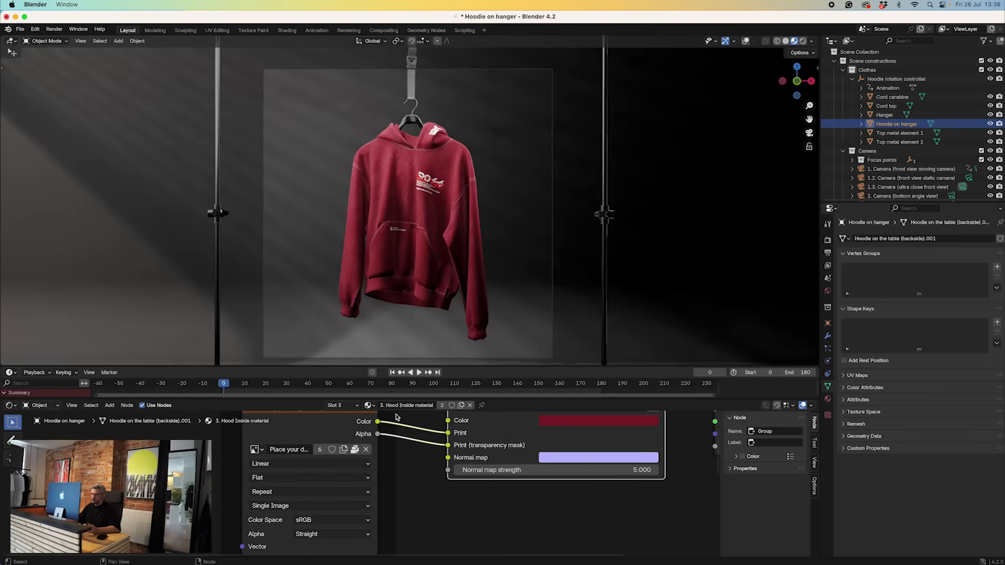
pyautogui.click(353, 407)
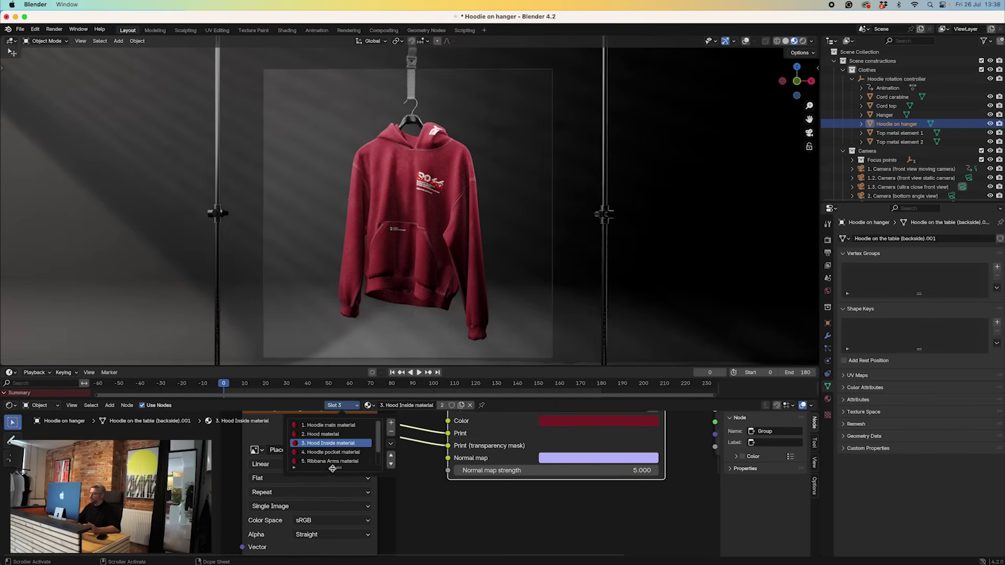
pyautogui.click(333, 452)
pyautogui.click(349, 406)
pyautogui.click(331, 461)
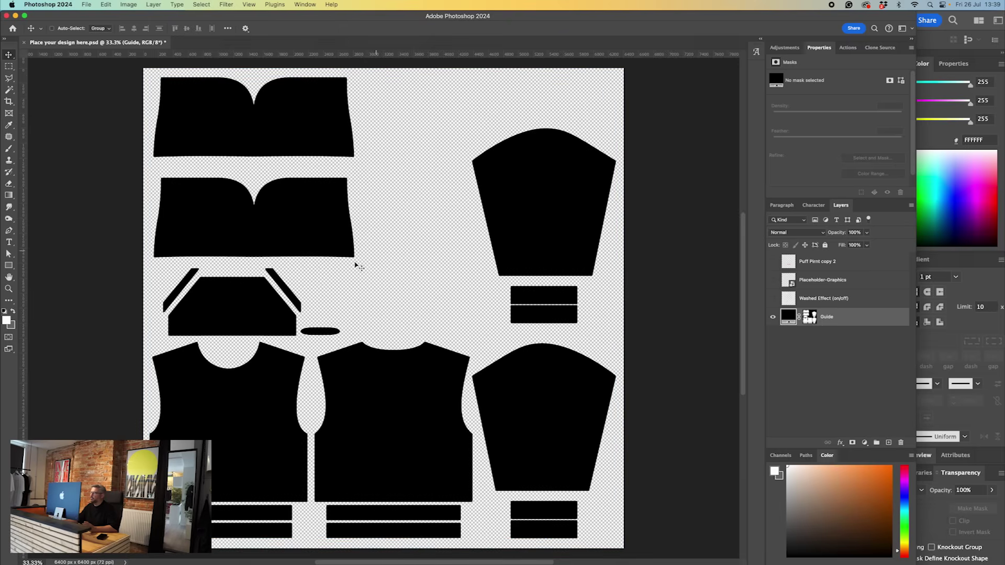
# Step: Copy the halftone bird and Studio Innate graphics from the second artboard in Illustrator into the hoodie template in Photoshop
pyautogui.hotkey('ctrl', 'Up')
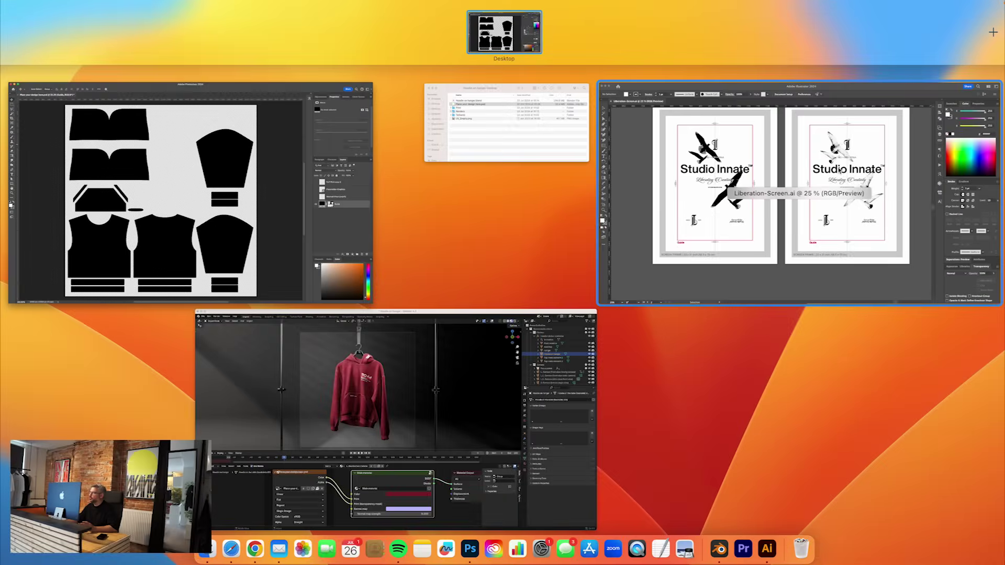
pyautogui.click(705, 212)
pyautogui.click(605, 219)
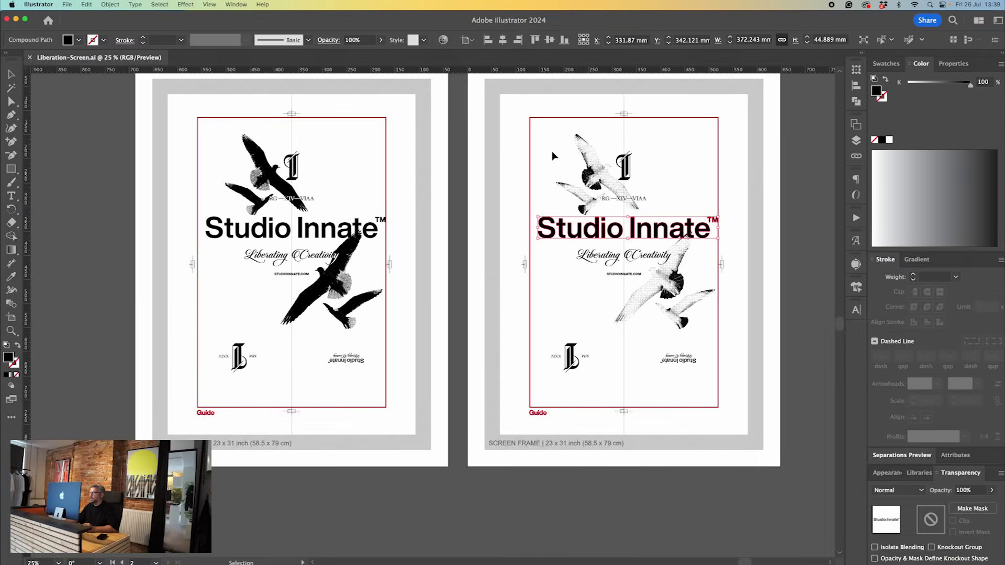
pyautogui.moveTo(563, 165)
pyautogui.mouseDown()
pyautogui.moveTo(668, 315)
pyautogui.moveTo(699, 327)
pyautogui.mouseUp()
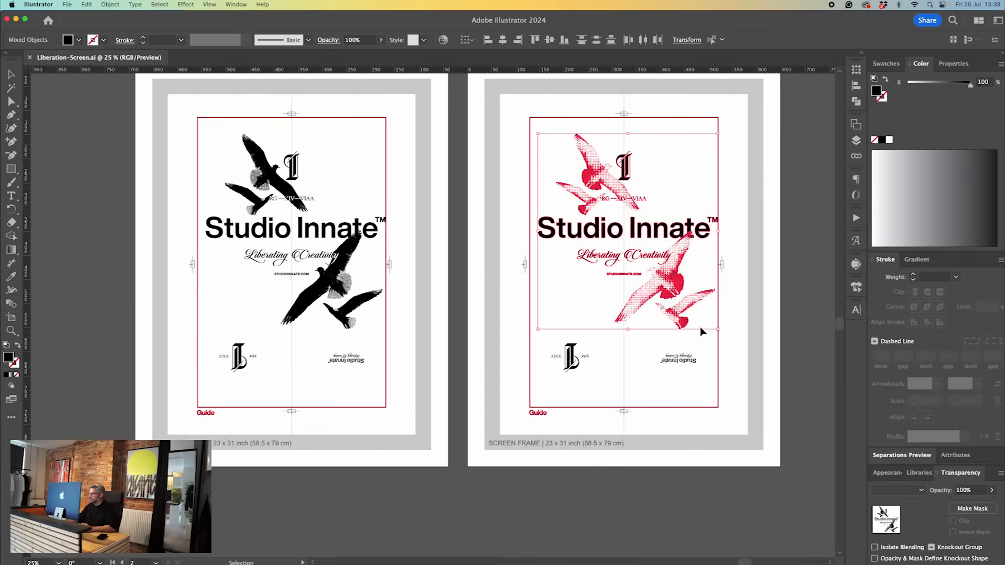
pyautogui.press('super+Tab')
# Step: Hide the Guide layer of the hoodie template and export the white artwork
pyautogui.click(780, 354)
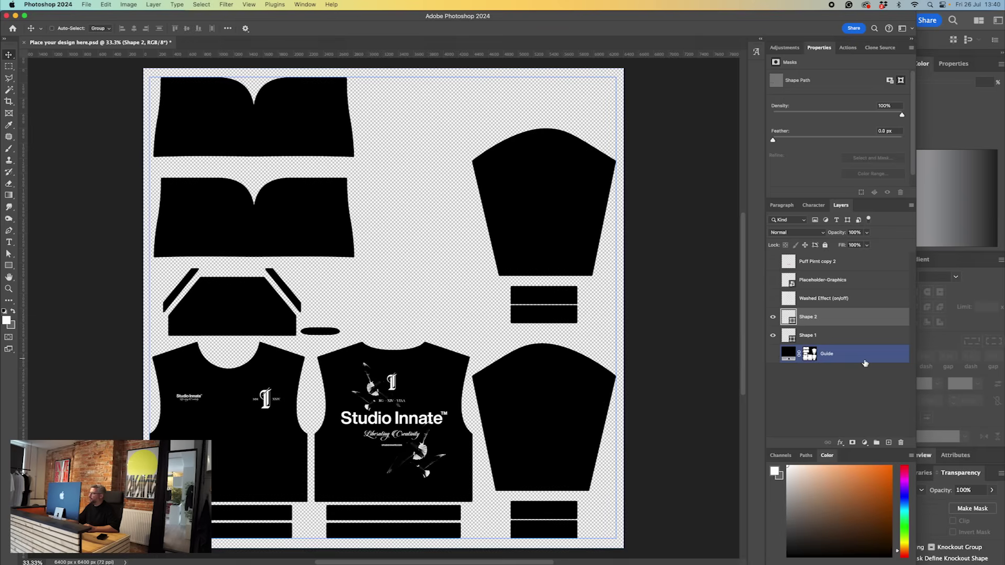
pyautogui.click(86, 5)
pyautogui.moveTo(109, 158)
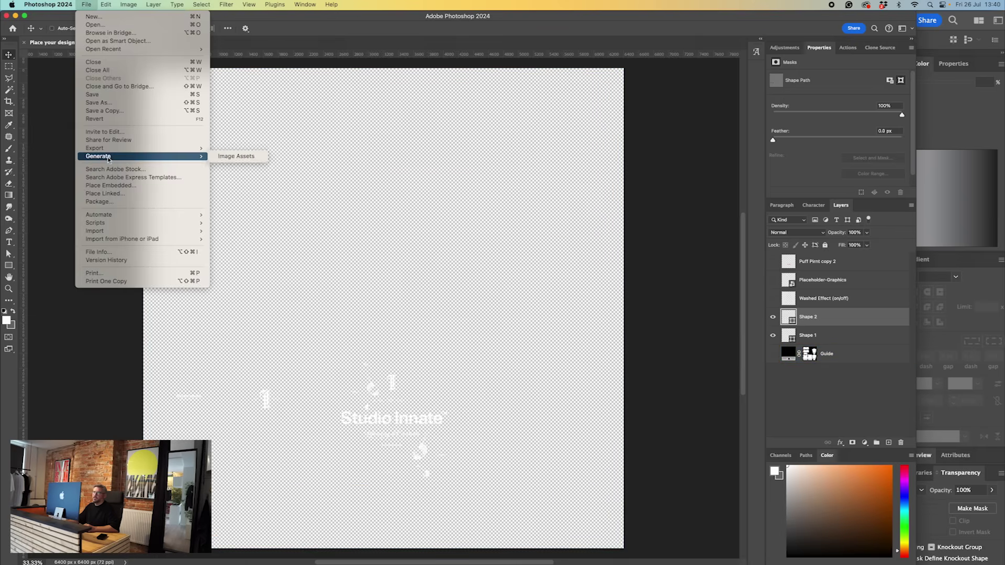
pyautogui.click(263, 160)
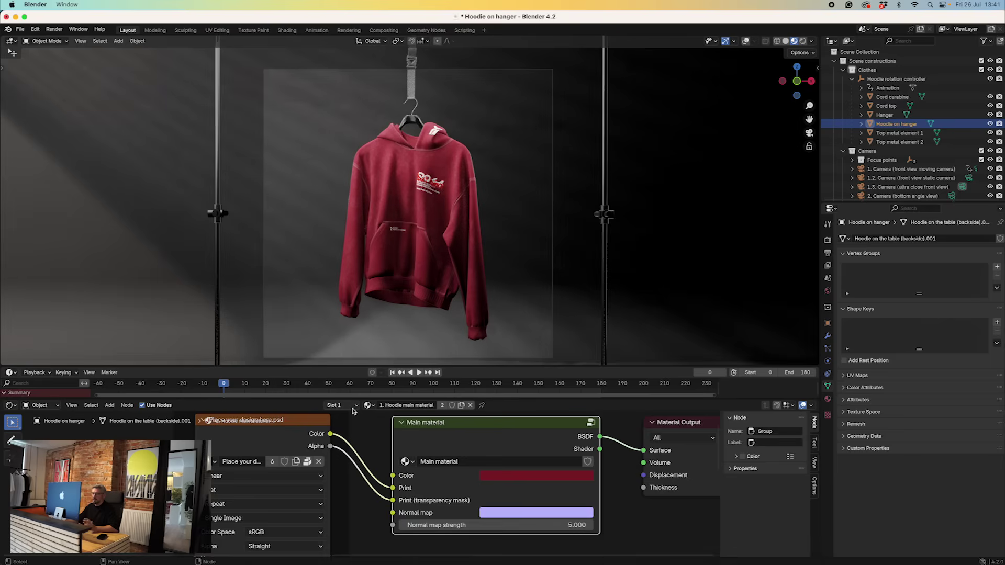
# Step: Switch to Blender and set the Color of the hoodie's Main material node to near-black, hex 252324
pyautogui.click(522, 477)
pyautogui.moveTo(539, 387)
pyautogui.mouseDown()
pyautogui.moveTo(534, 344)
pyautogui.moveTo(593, 366)
pyautogui.moveTo(593, 382)
pyautogui.mouseUp()
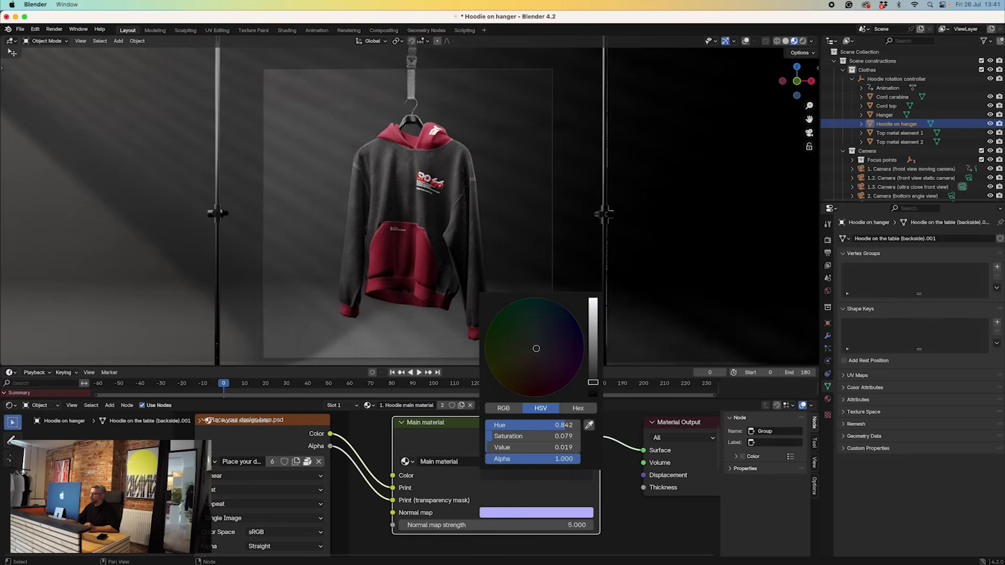
pyautogui.click(467, 445)
# Step: Copy the hex code of the hoodie main material's colour
pyautogui.click(529, 477)
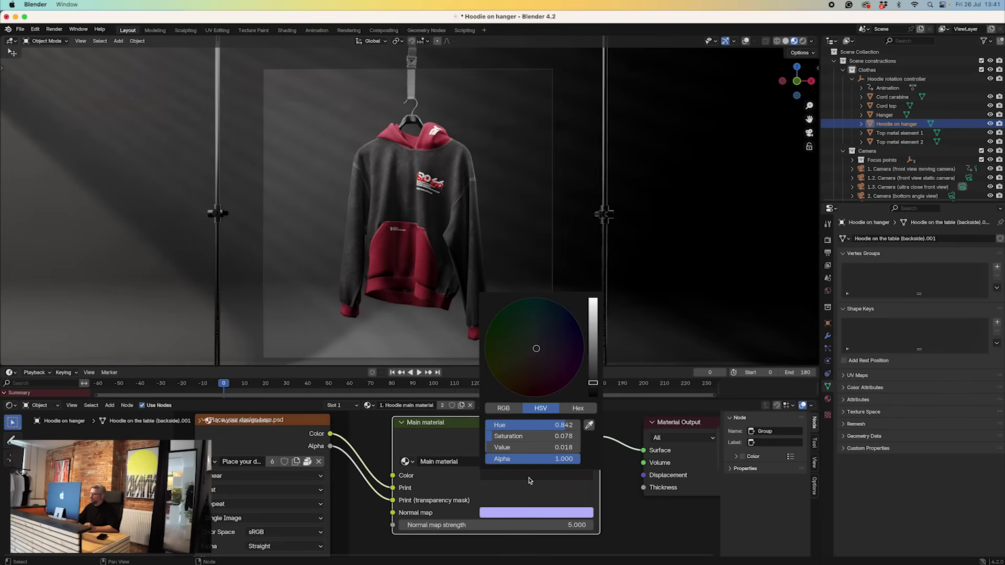
pyautogui.click(577, 408)
pyautogui.click(542, 425)
pyautogui.hotkey('ctrl', 'c')
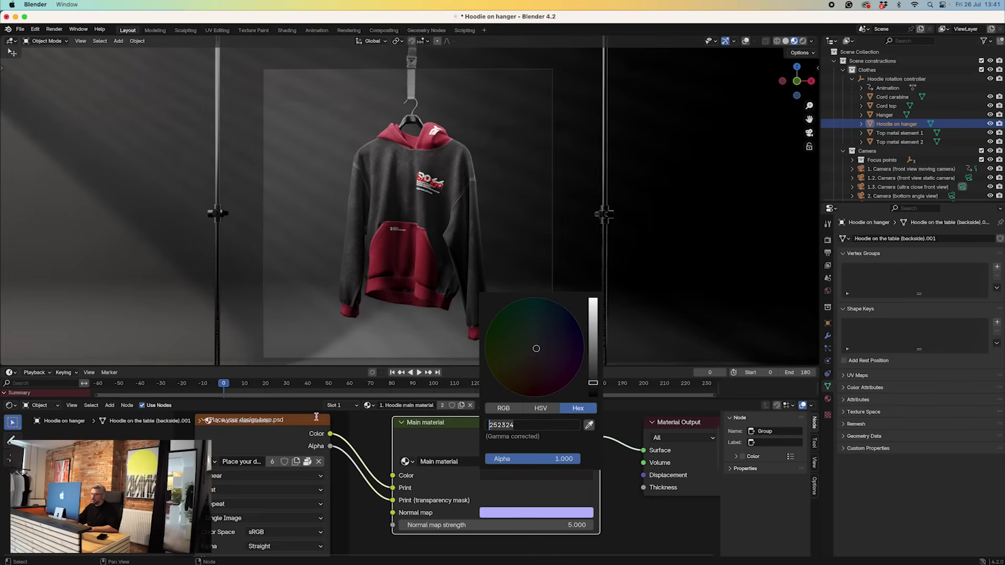
# Step: Set the Color of the hoodie's Hood material to the copied hex 252324
pyautogui.click(350, 408)
pyautogui.click(354, 406)
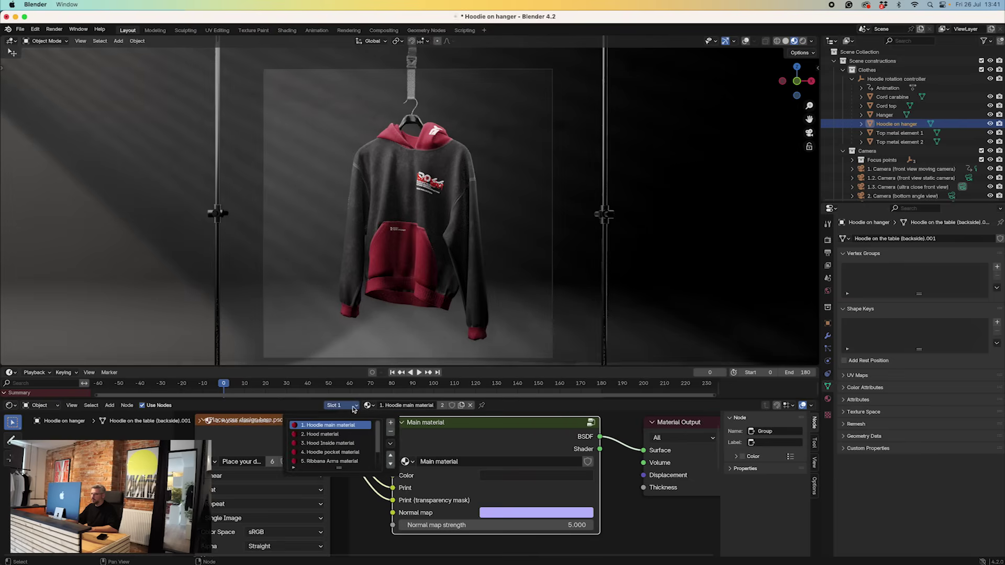
pyautogui.click(322, 434)
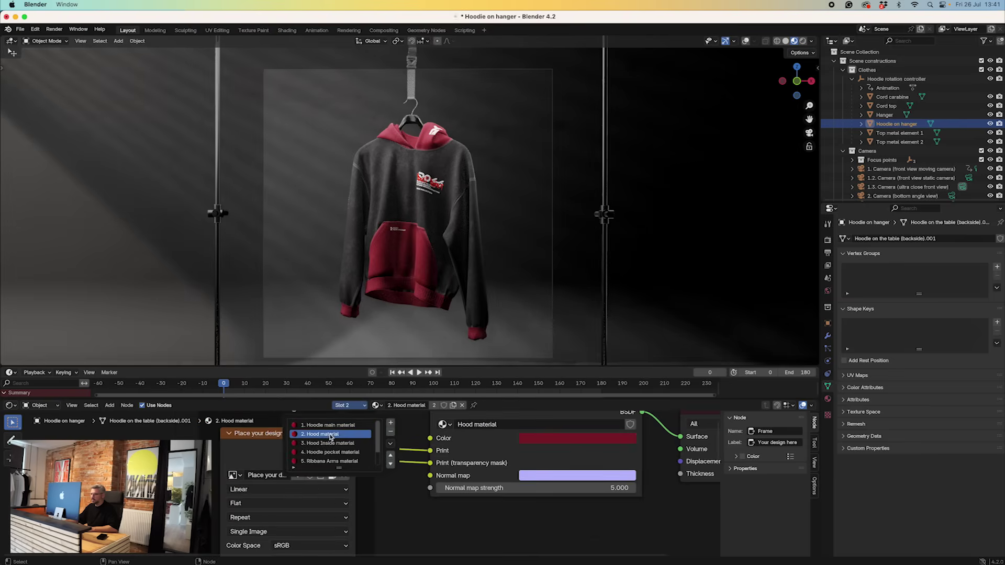
pyautogui.click(575, 438)
pyautogui.click(586, 387)
pyautogui.hotkey('ctrl', 'v')
pyautogui.press('Return')
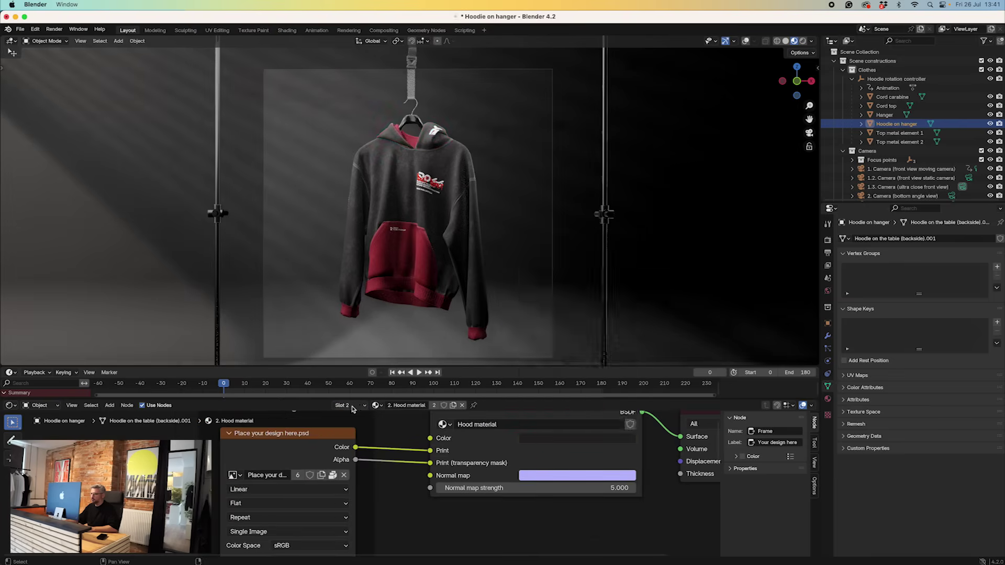
# Step: Set the Color of the Hood Inside material to hex 252324
pyautogui.click(348, 406)
pyautogui.click(334, 443)
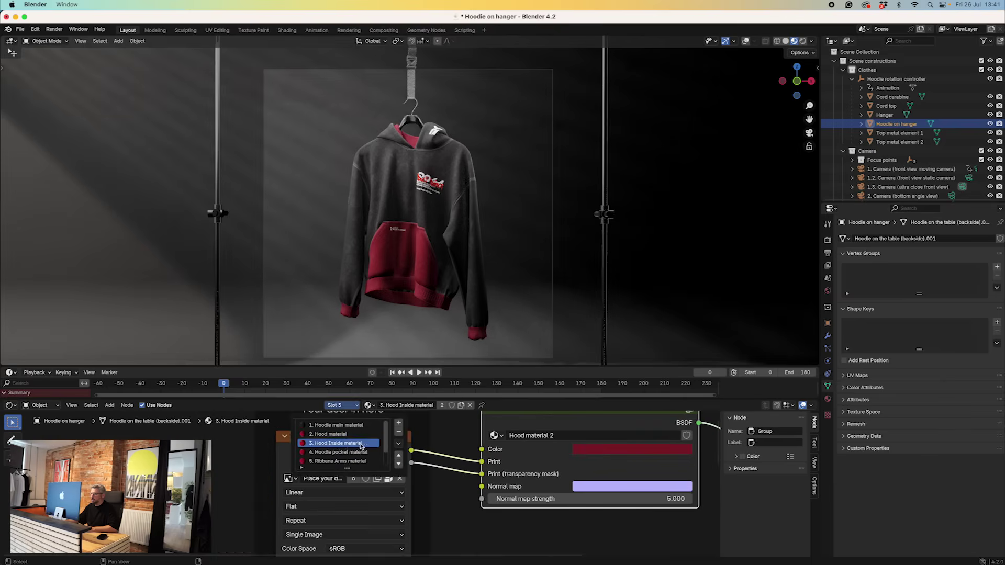
pyautogui.click(624, 451)
pyautogui.click(654, 398)
pyautogui.hotkey('ctrl', 'v')
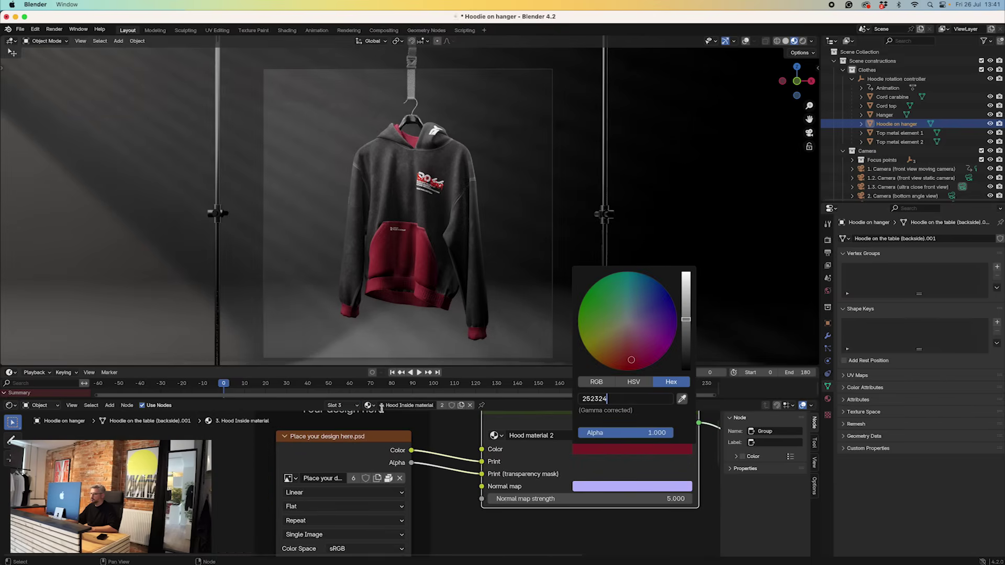
pyautogui.press('Return')
# Step: Set the Color of the Hoodie pocket material to hex 252324
pyautogui.click(349, 406)
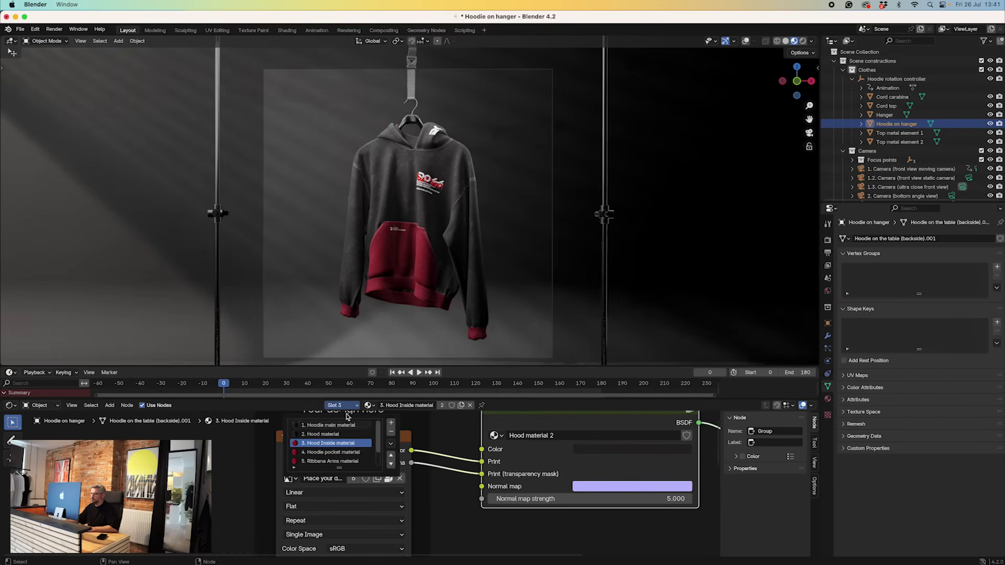
pyautogui.click(333, 452)
pyautogui.click(580, 446)
pyautogui.click(601, 397)
pyautogui.hotkey('ctrl', 'v')
pyautogui.press('Return')
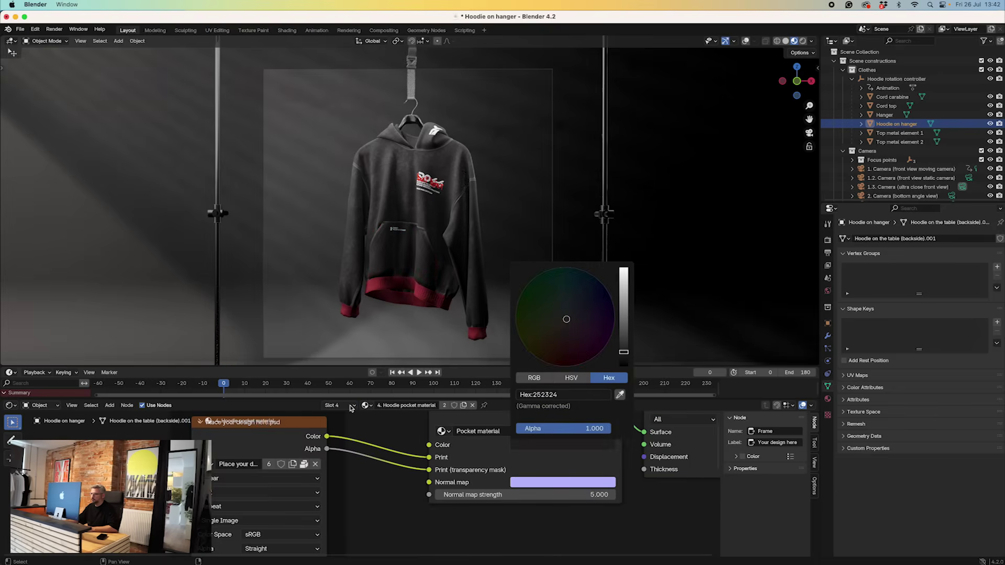
# Step: Set the Color of the Ribbana Arms material to hex 252324
pyautogui.click(350, 406)
pyautogui.click(335, 460)
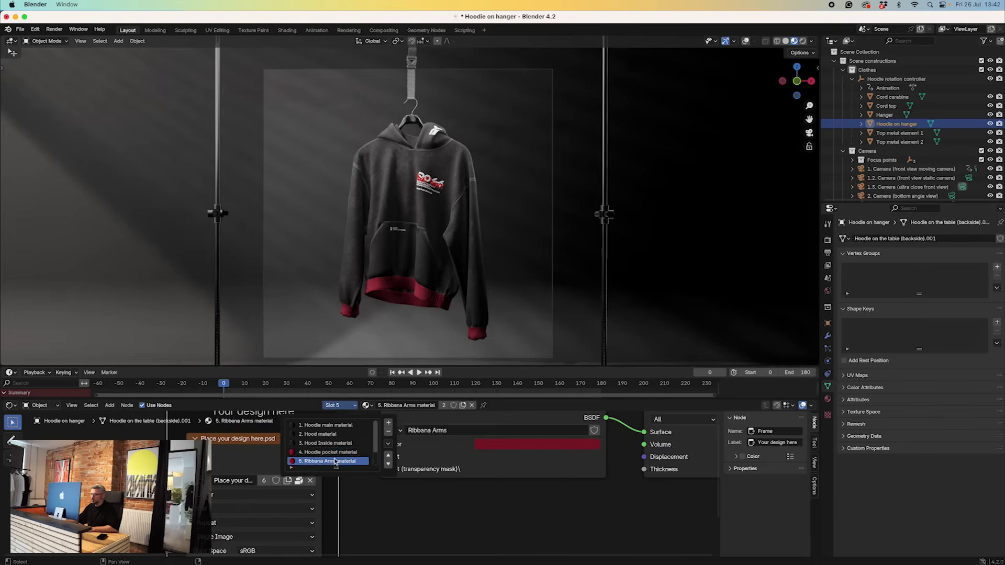
pyautogui.click(554, 445)
pyautogui.click(554, 393)
pyautogui.hotkey('ctrl', 'v')
pyautogui.press('Return')
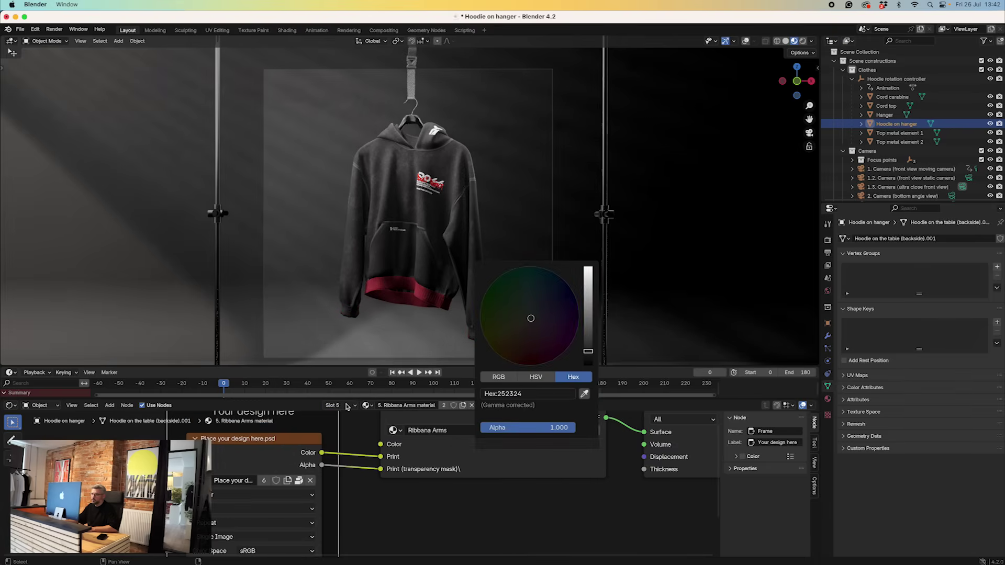
# Step: Set the Color of the Ribbana Bottom material to hex 252324
pyautogui.click(344, 405)
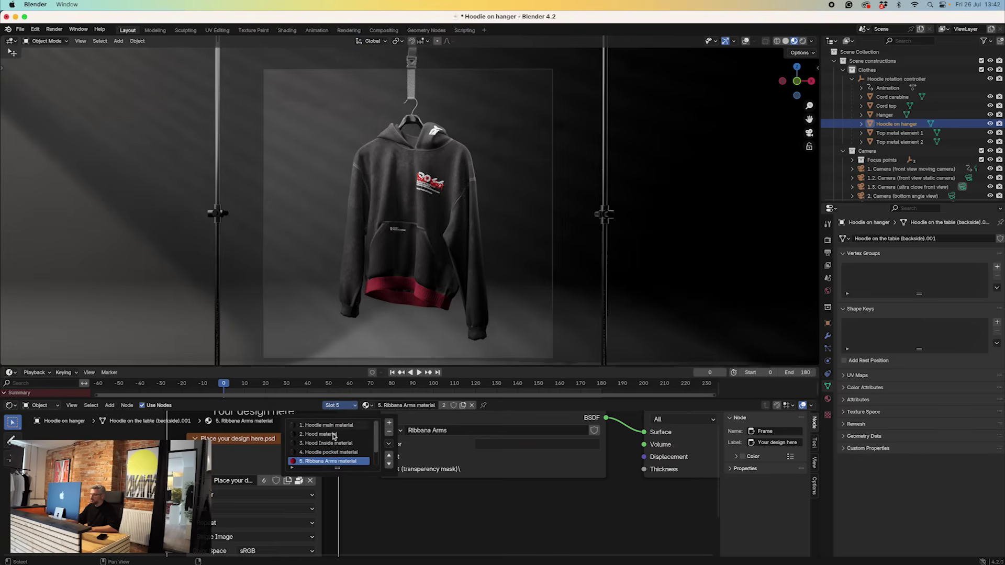
pyautogui.scroll(-2, 333, 442)
pyautogui.click(318, 453)
pyautogui.click(559, 446)
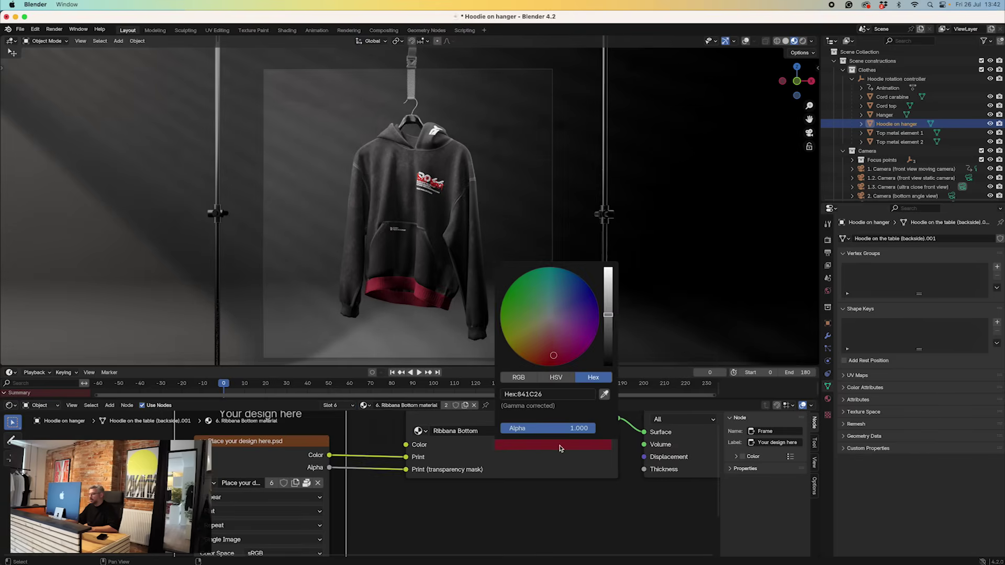
pyautogui.click(586, 394)
pyautogui.hotkey('ctrl', 'v')
pyautogui.press('Return')
# Step: Replace the design image in the Hoodie main material with a new image and load hoodie.png from the Desktop into it
pyautogui.click(338, 405)
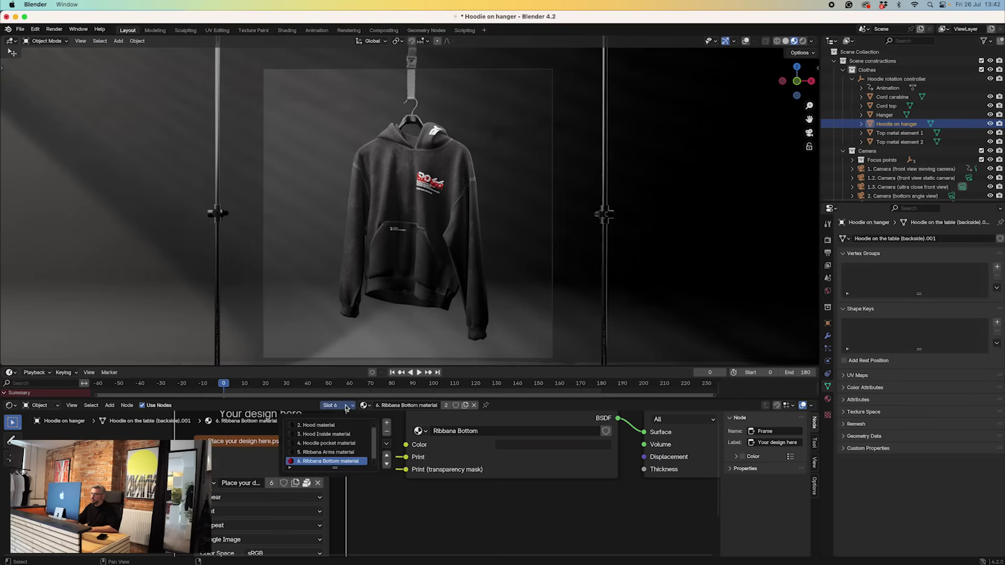
pyautogui.click(324, 424)
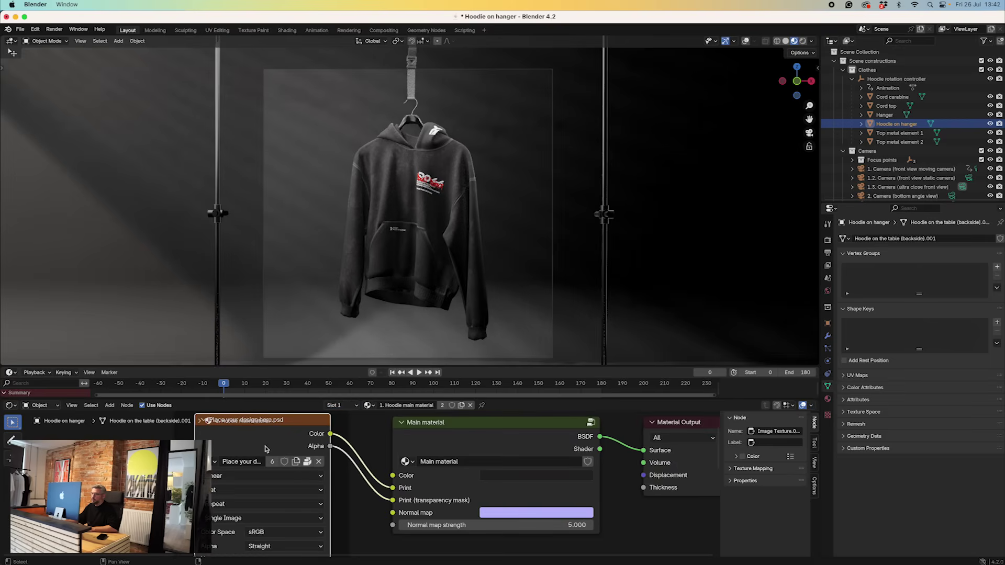
pyautogui.click(296, 462)
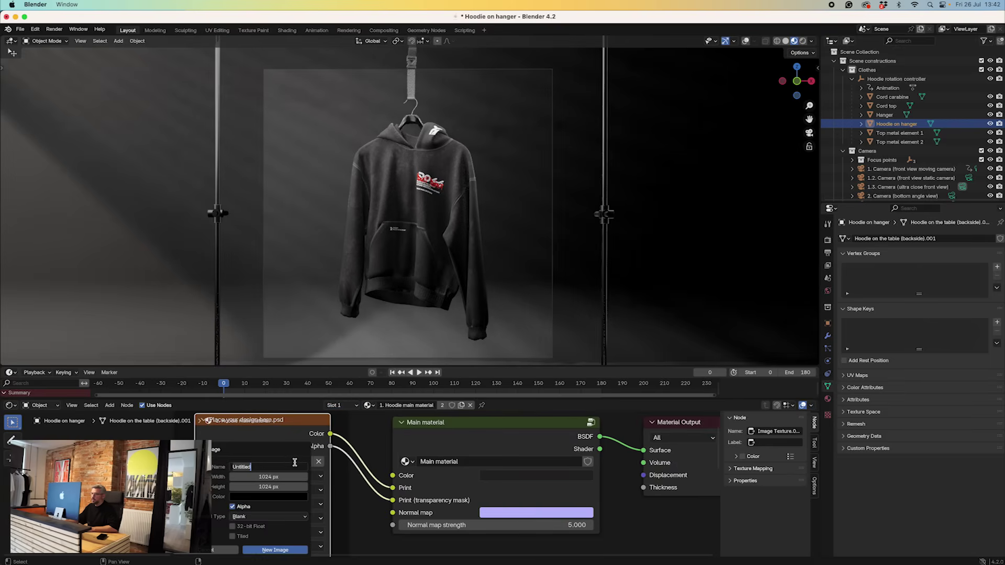
pyautogui.click(276, 550)
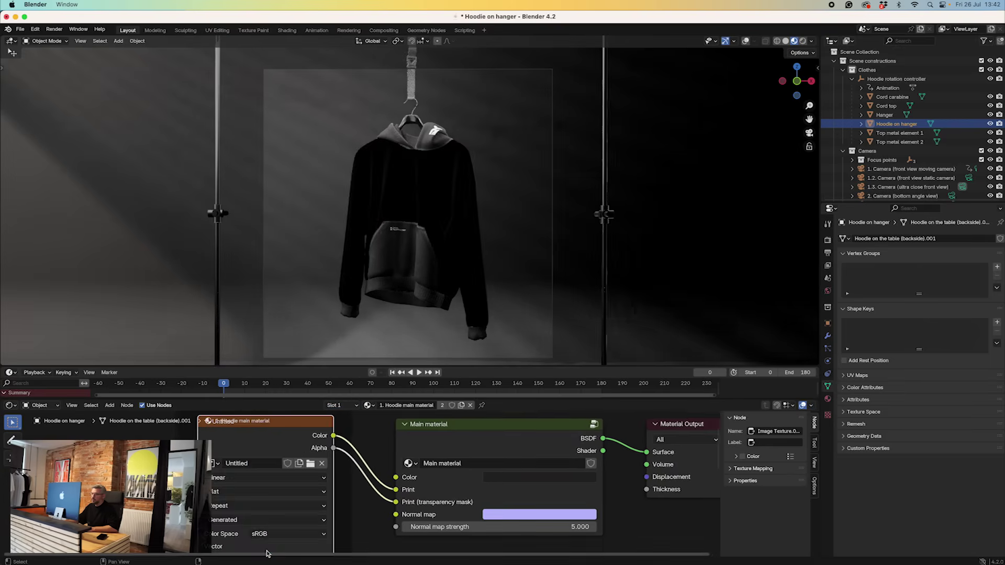
pyautogui.click(311, 464)
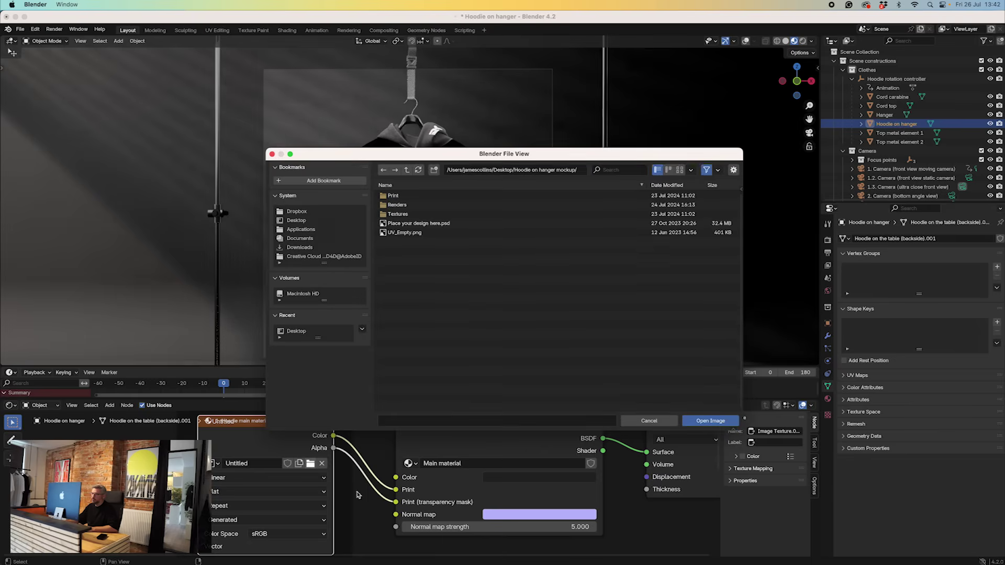
pyautogui.click(296, 221)
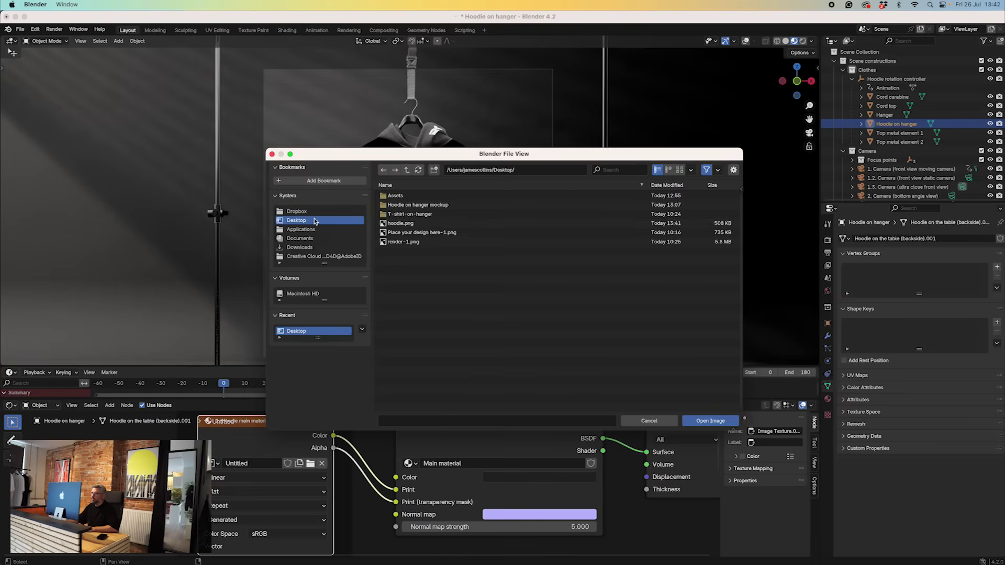
pyautogui.click(408, 224)
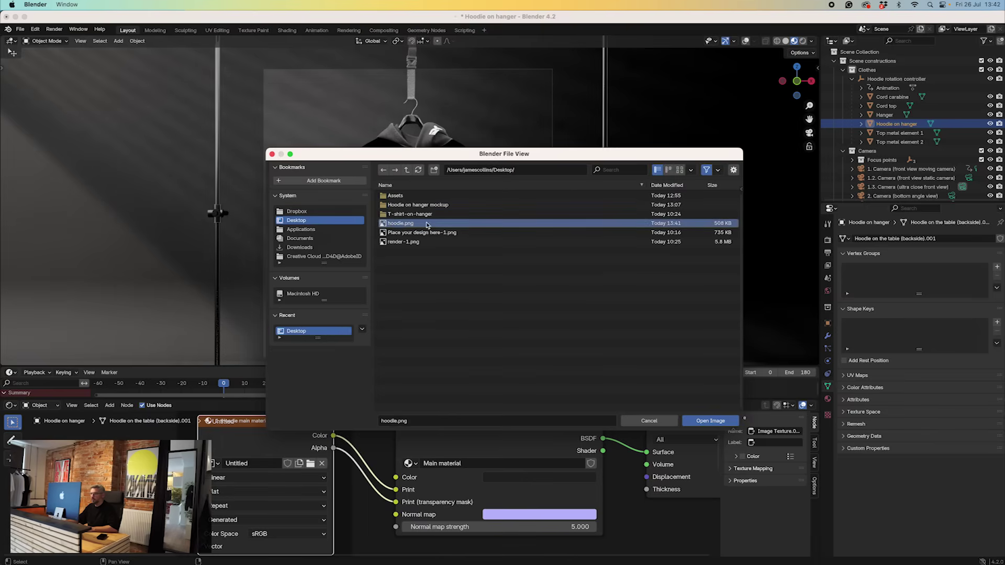
pyautogui.click(715, 422)
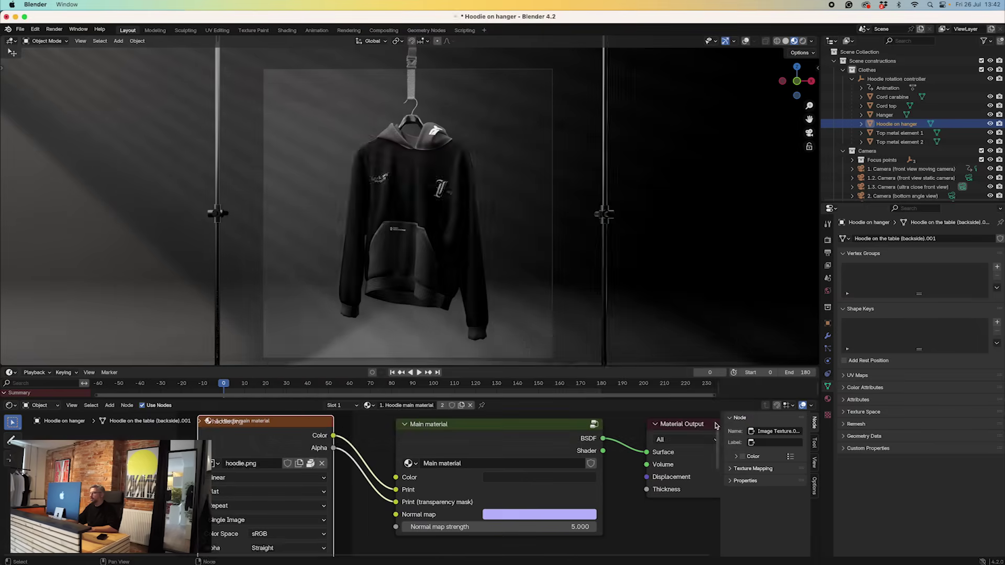
# Step: Turn the hoodie to its back at frame 124 and replace the Hood material's design image with hoodie.png
pyautogui.moveTo(222, 386); pyautogui.dragTo(484, 383)
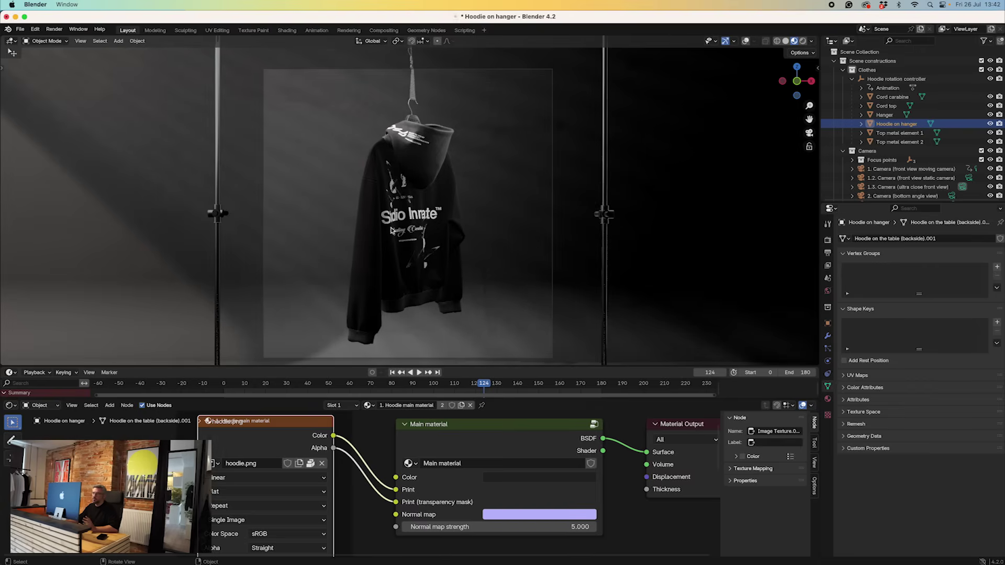
pyautogui.click(341, 408)
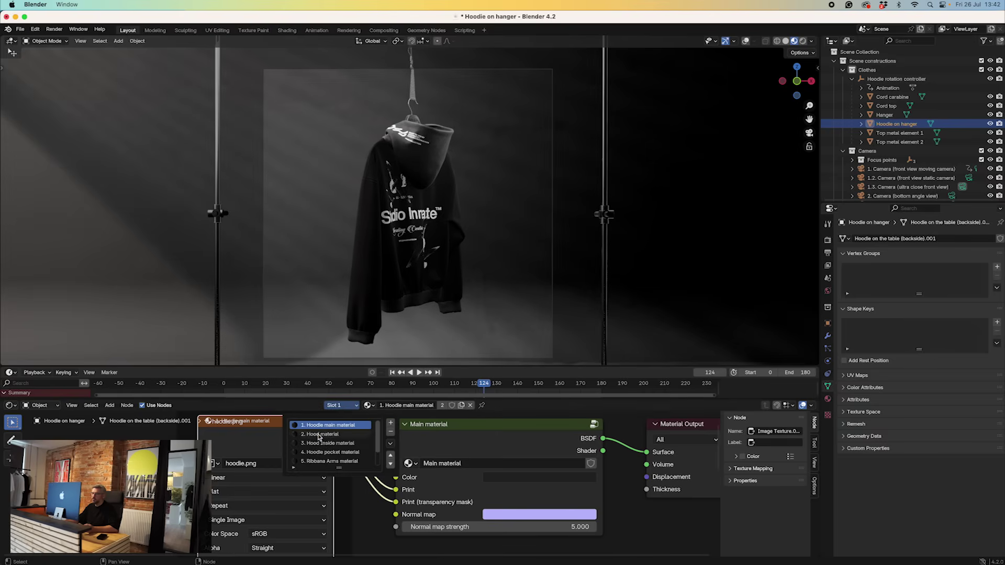
pyautogui.click(345, 433)
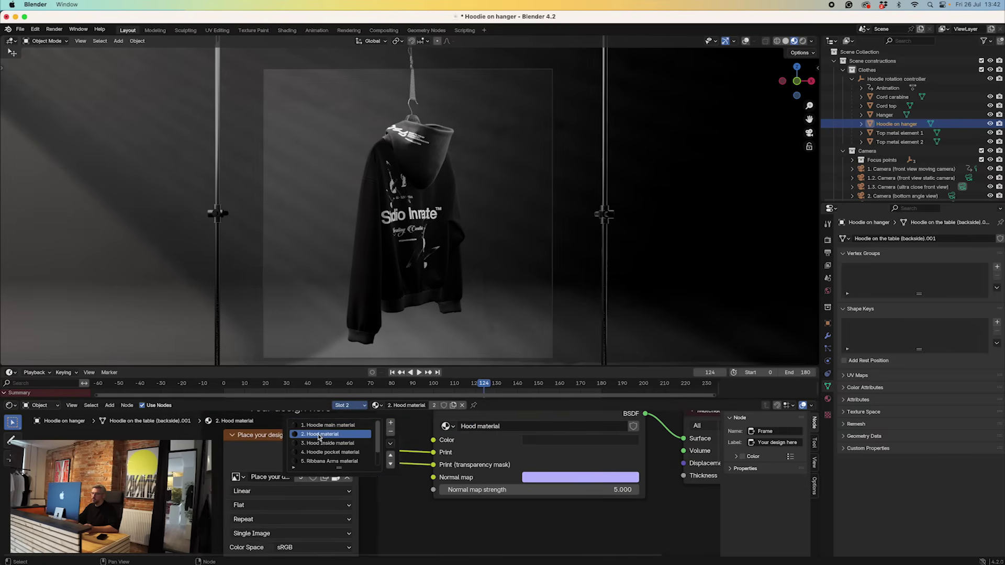
pyautogui.click(324, 478)
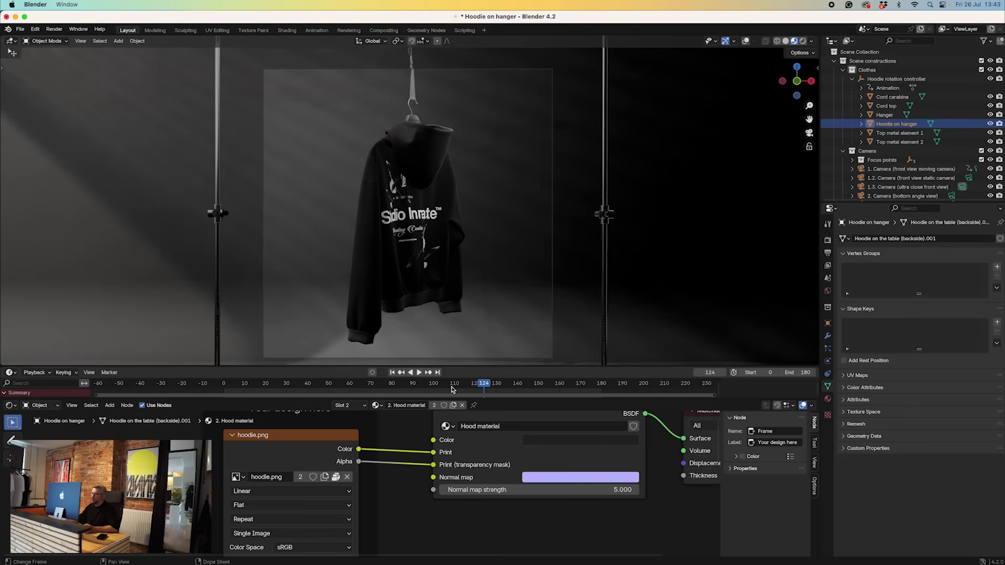
# Step: Play and scrub the hoodie's rotation animation back towards its start to check the artwork from the sides
pyautogui.press('space')
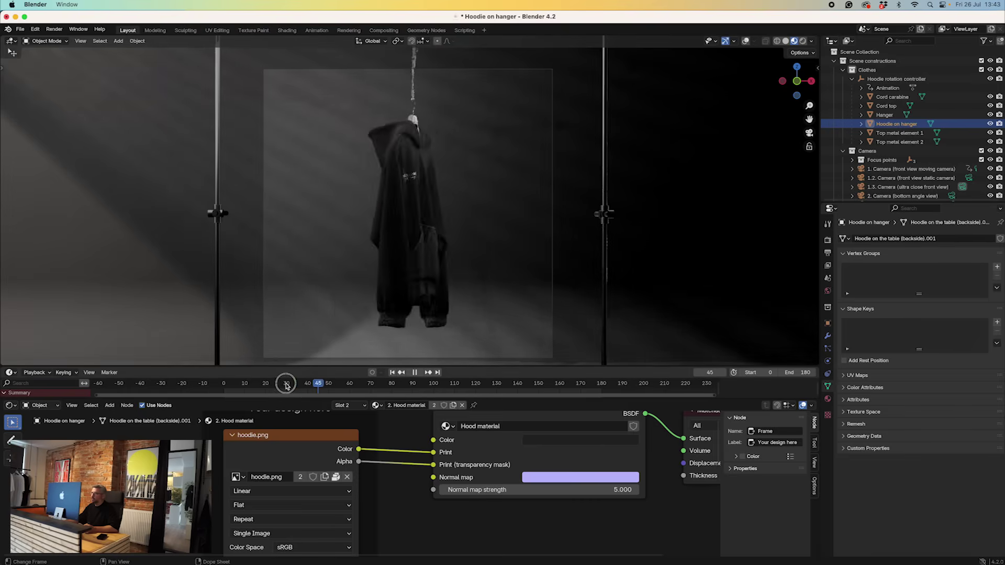
pyautogui.click(247, 384)
pyautogui.press('Escape')
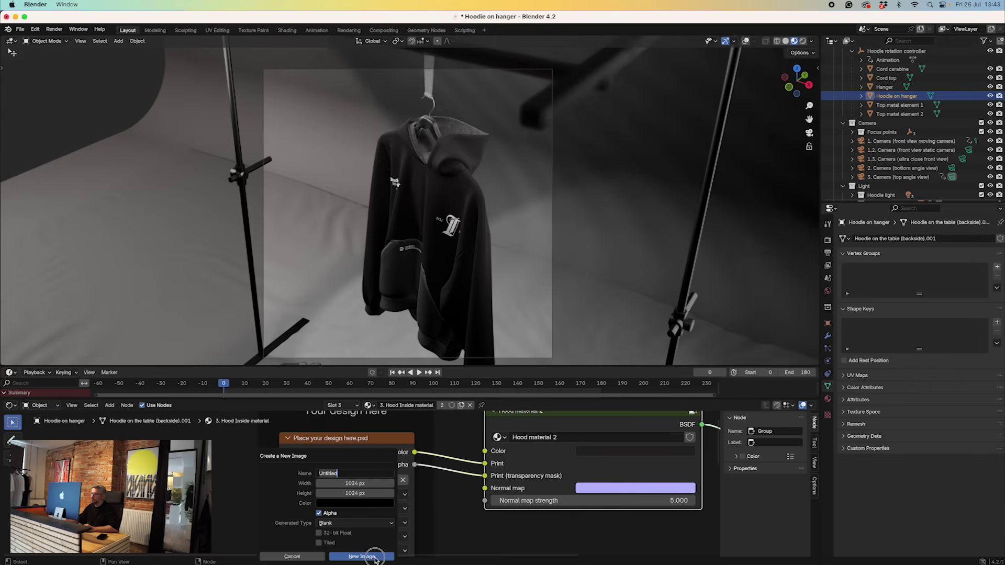
# Step: Replace the Hood Inside material's design image with a new image and load hoodie.png from the Desktop into it
pyautogui.click(375, 557)
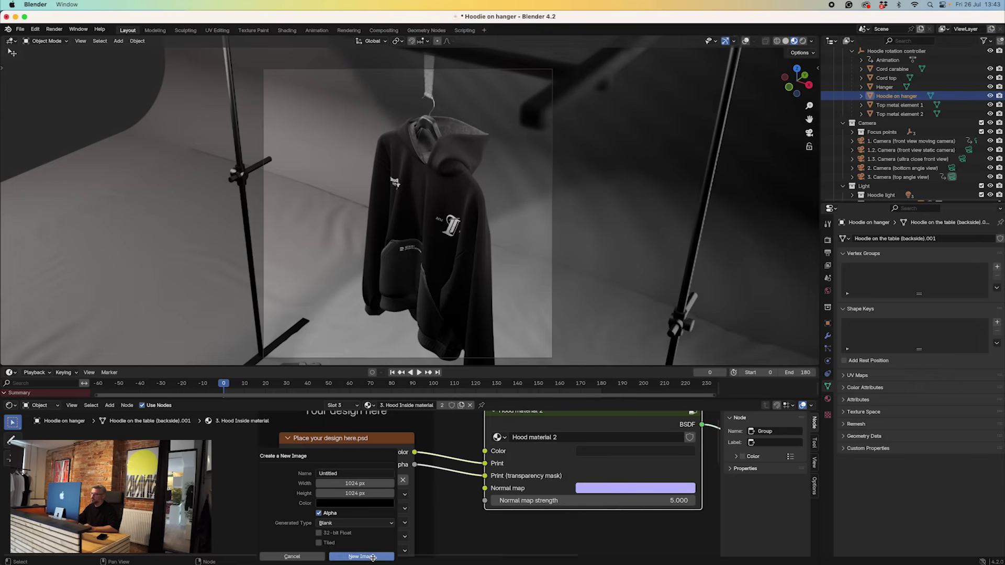
pyautogui.click(391, 481)
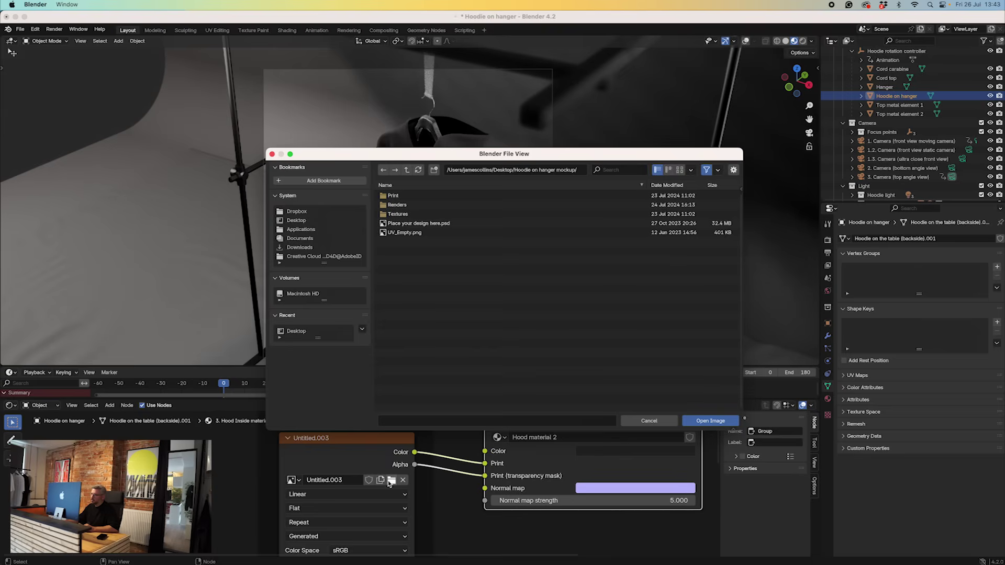
pyautogui.click(296, 220)
pyautogui.click(403, 223)
pyautogui.click(713, 421)
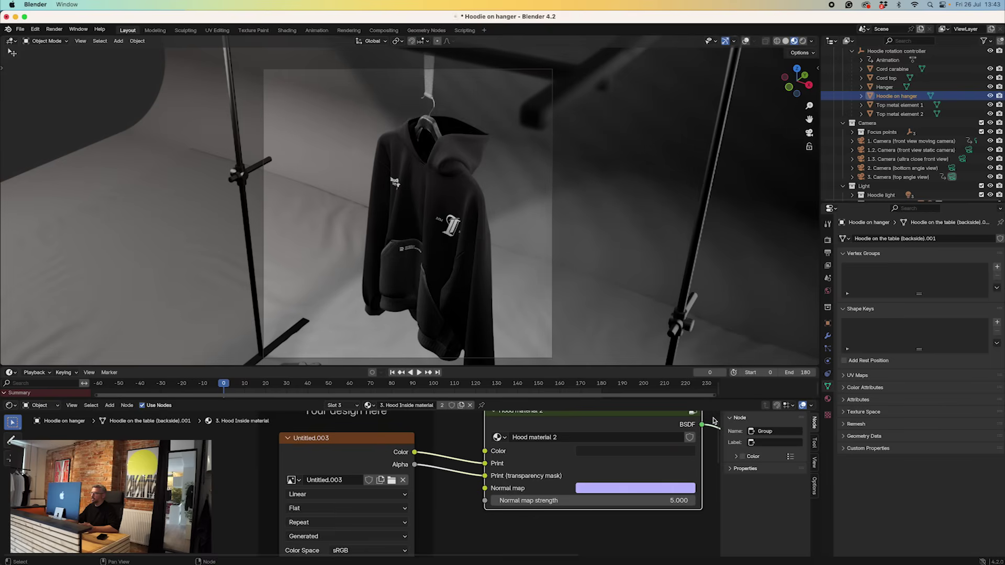
# Step: Replace the Hoodie pocket material's design image with a new image and load hoodie.png from the Desktop into it
pyautogui.click(340, 406)
pyautogui.click(331, 453)
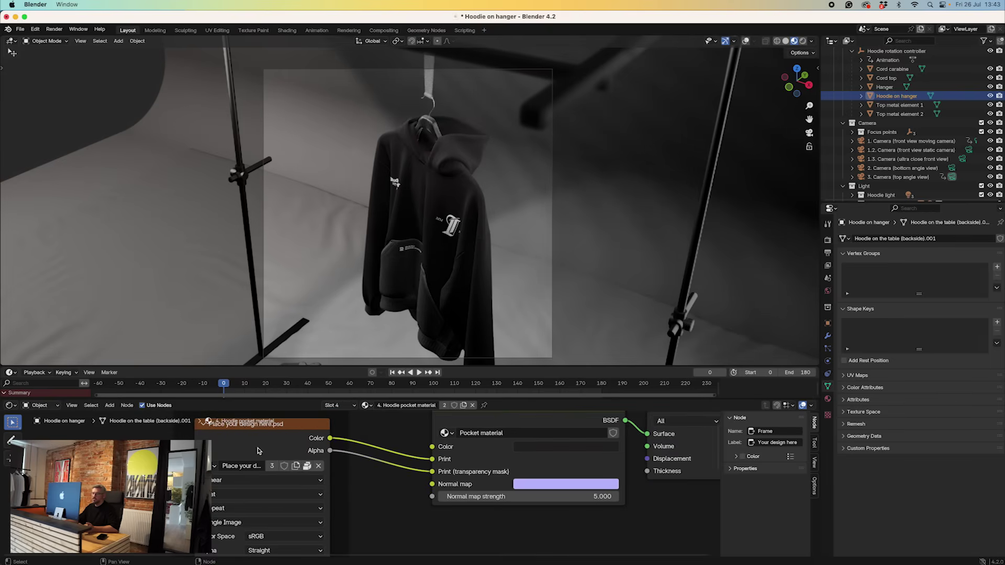
pyautogui.click(297, 465)
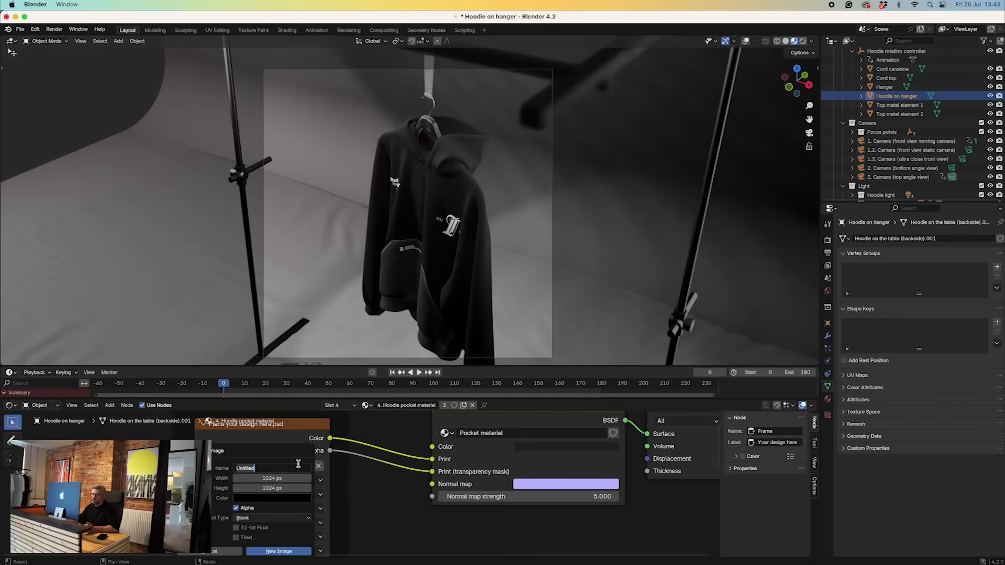
pyautogui.click(277, 551)
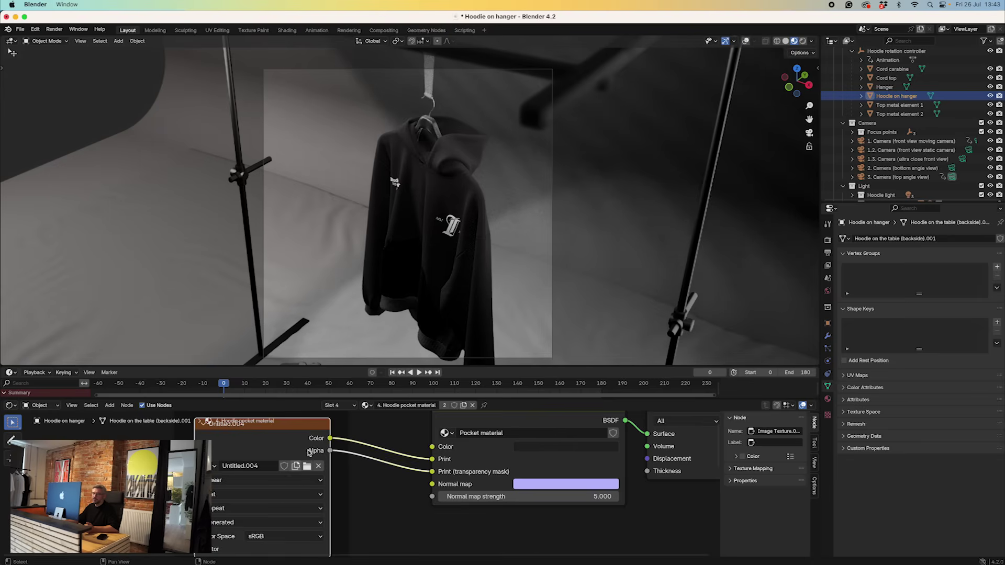
pyautogui.click(307, 465)
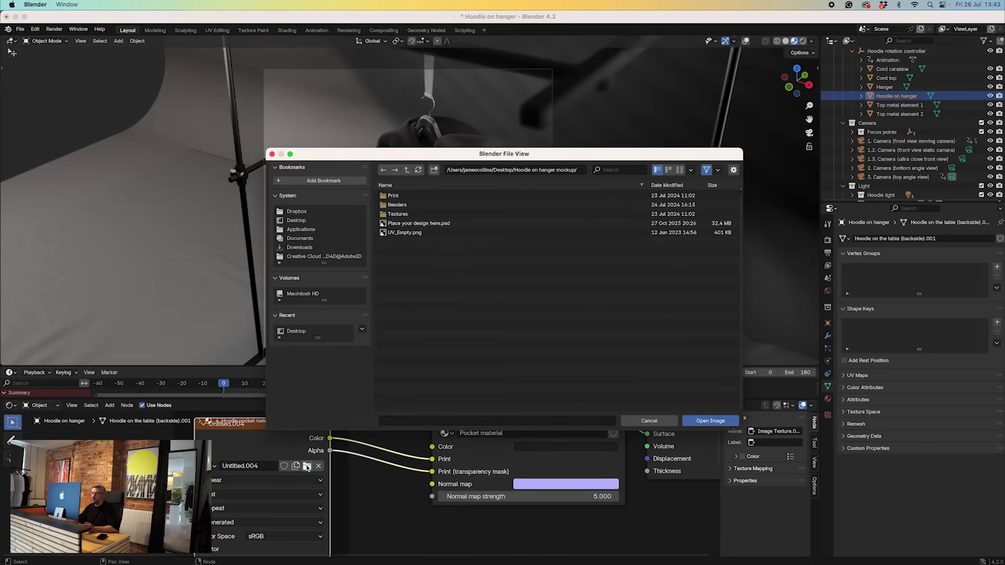
pyautogui.click(310, 220)
pyautogui.click(423, 224)
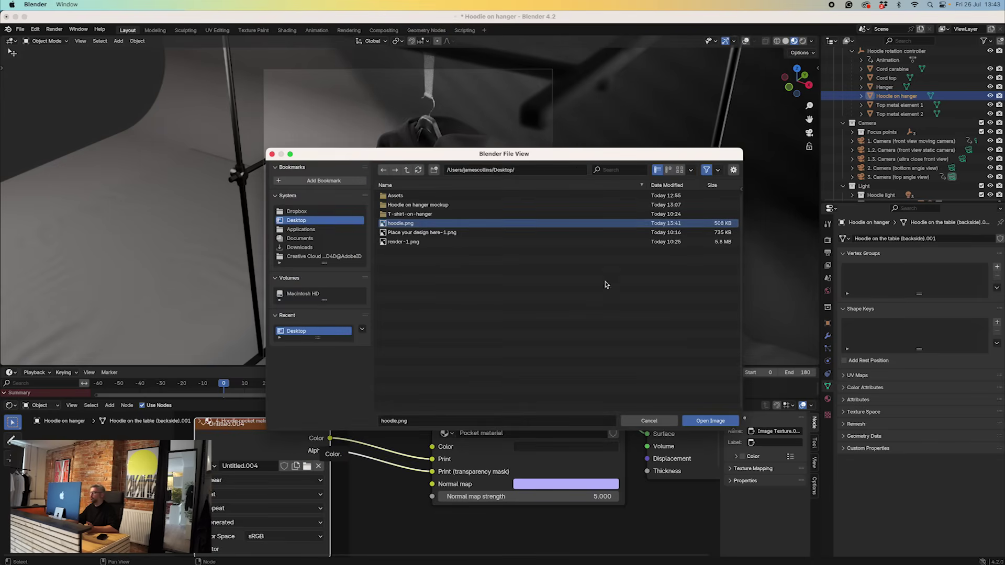
pyautogui.click(701, 421)
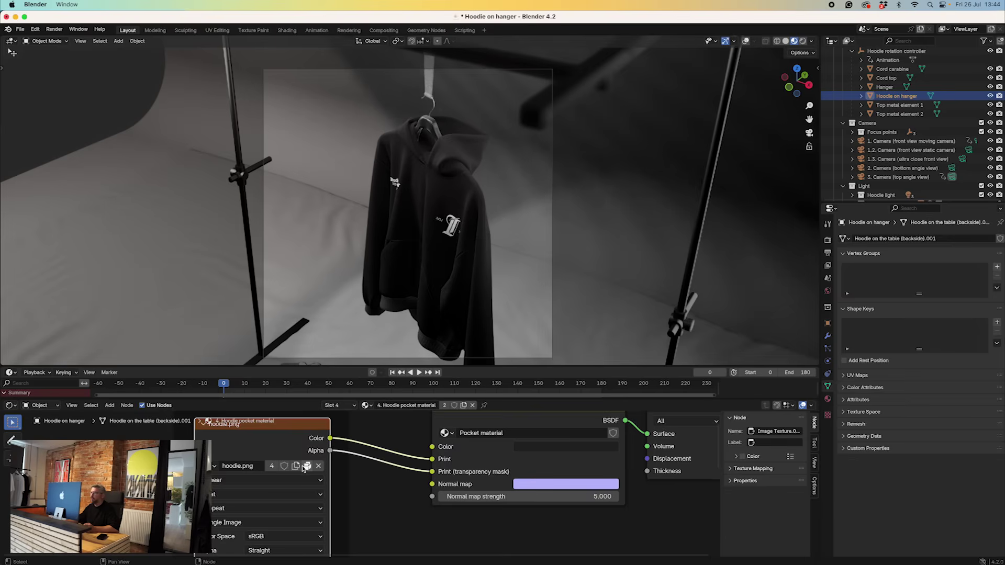
# Step: Load hoodie.png as the design image of the Ribbana Arms and Ribbana Bottom materials
pyautogui.keyDown('ctrl'); pyautogui.scroll(-1, 343, 405); pyautogui.keyUp('ctrl')
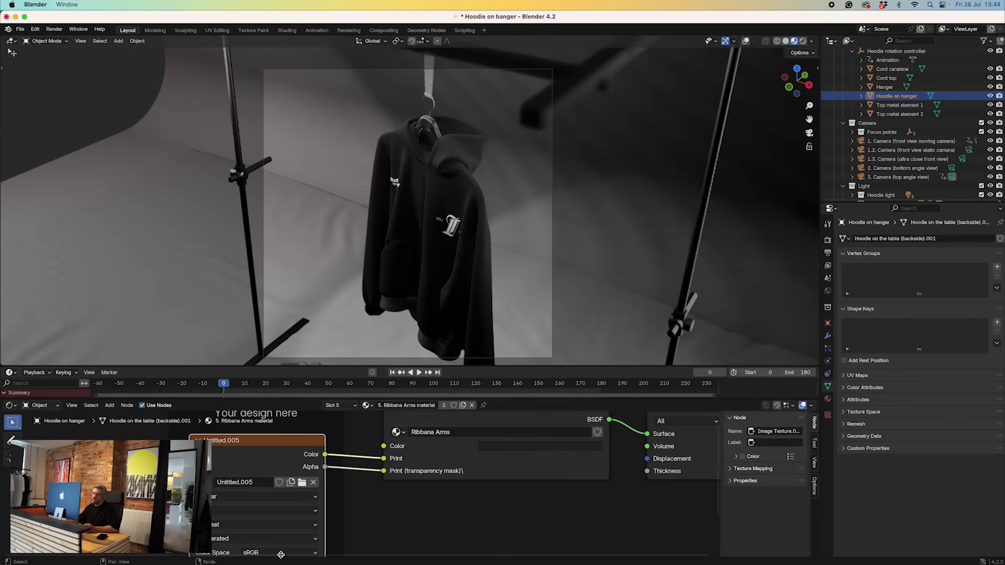
pyautogui.click(302, 483)
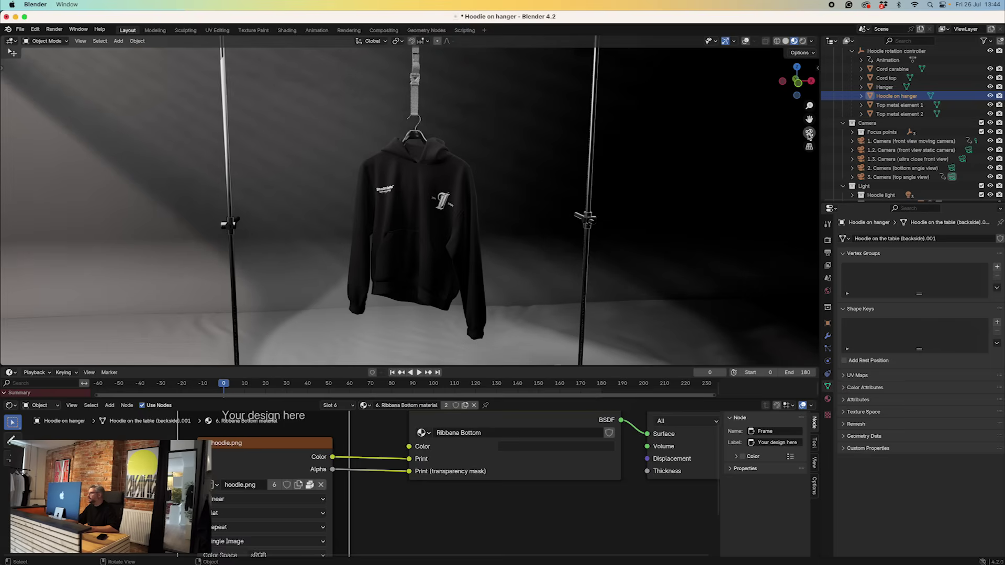
# Step: Return to camera view, check the static and moving front cameras, and make 1.3. Camera (ultra close front view) active
pyautogui.click(809, 134)
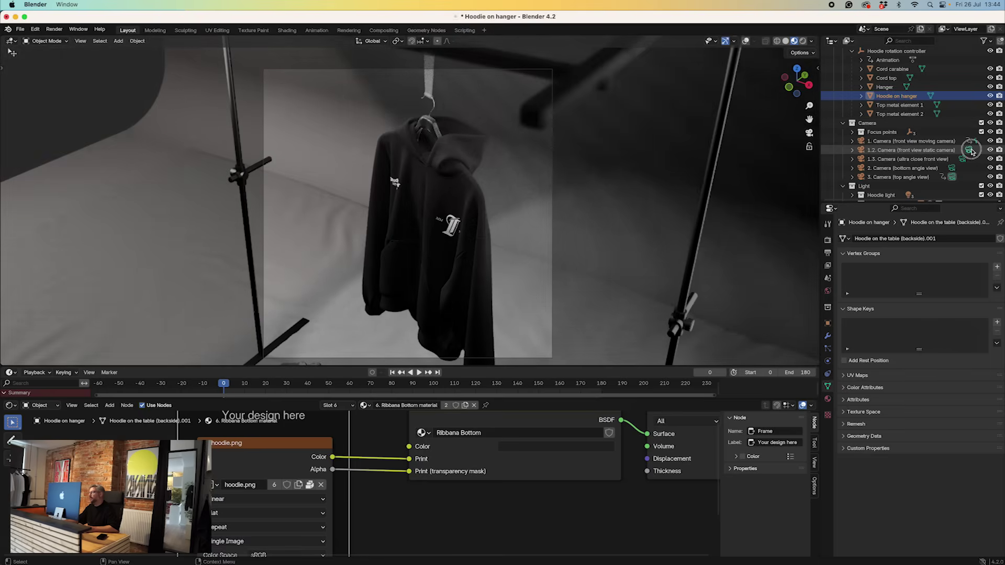
pyautogui.click(969, 151)
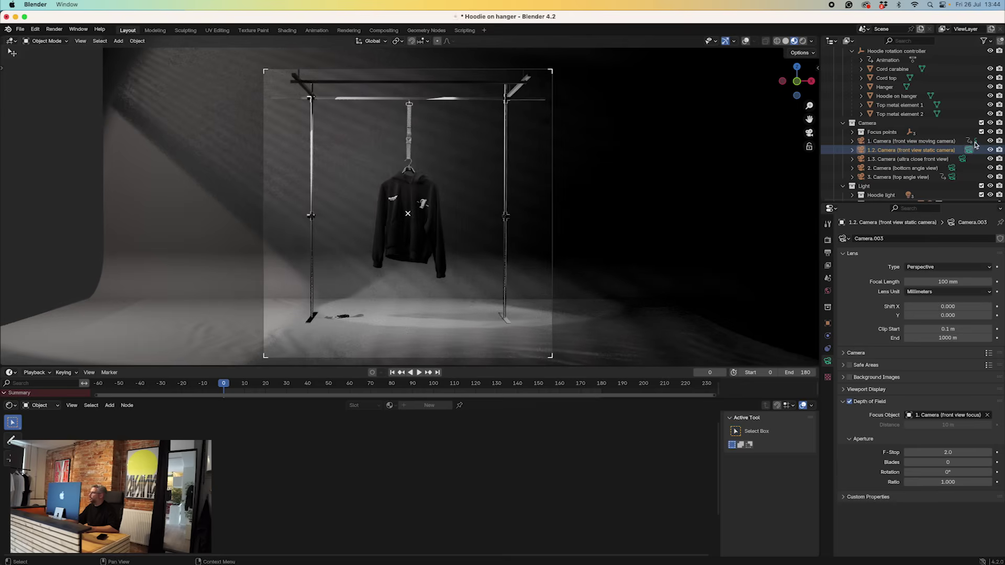
pyautogui.click(972, 142)
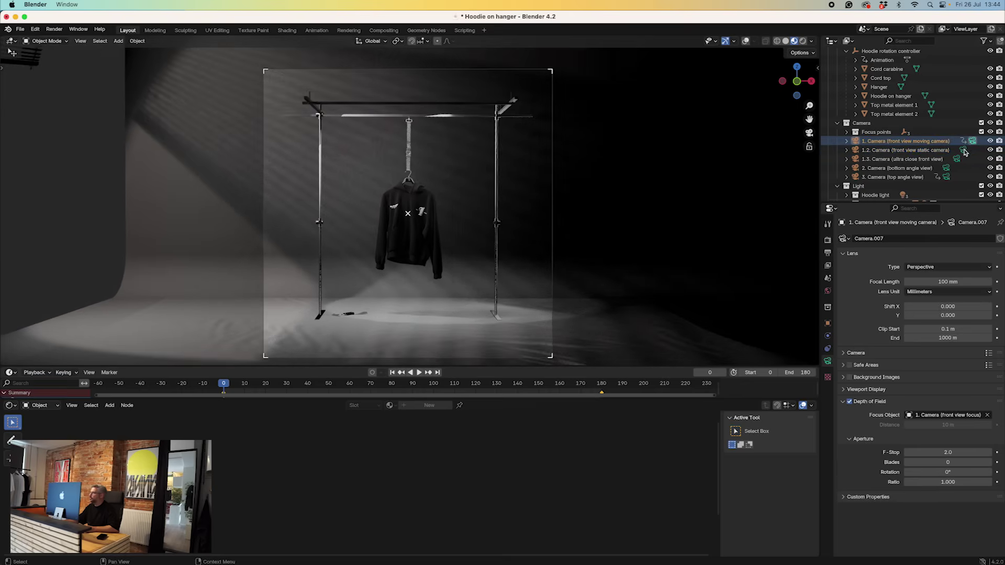
pyautogui.click(956, 159)
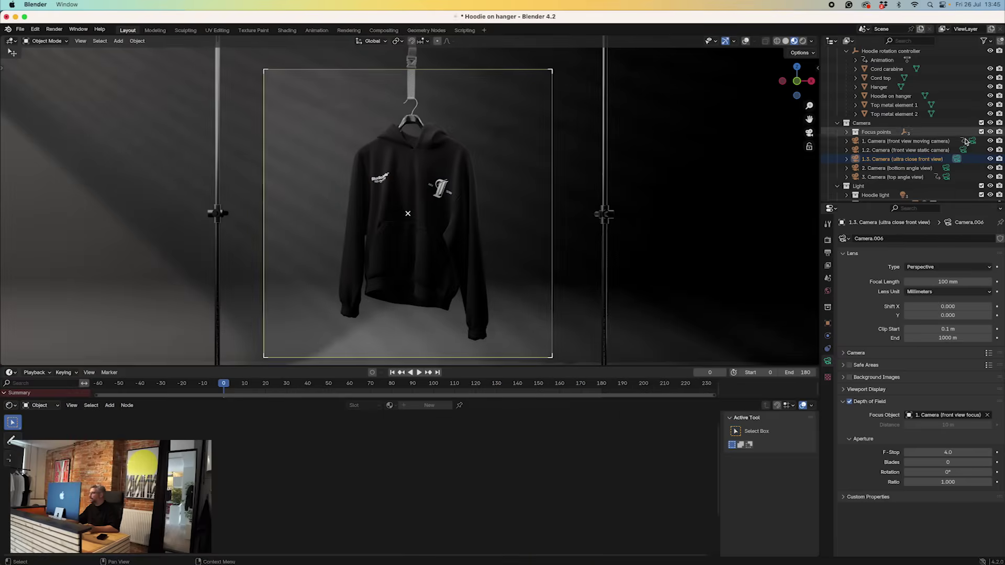
# Step: Test excluding the Room elements and Clothes collections, keeping only Room elements excluded from the scene
pyautogui.scroll(-4, 827, 157)
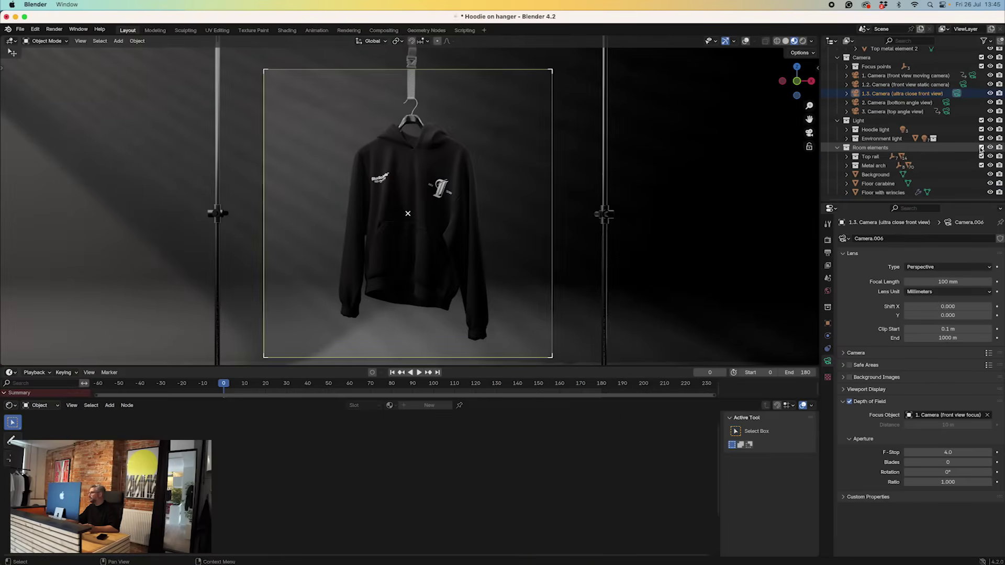
pyautogui.click(981, 149)
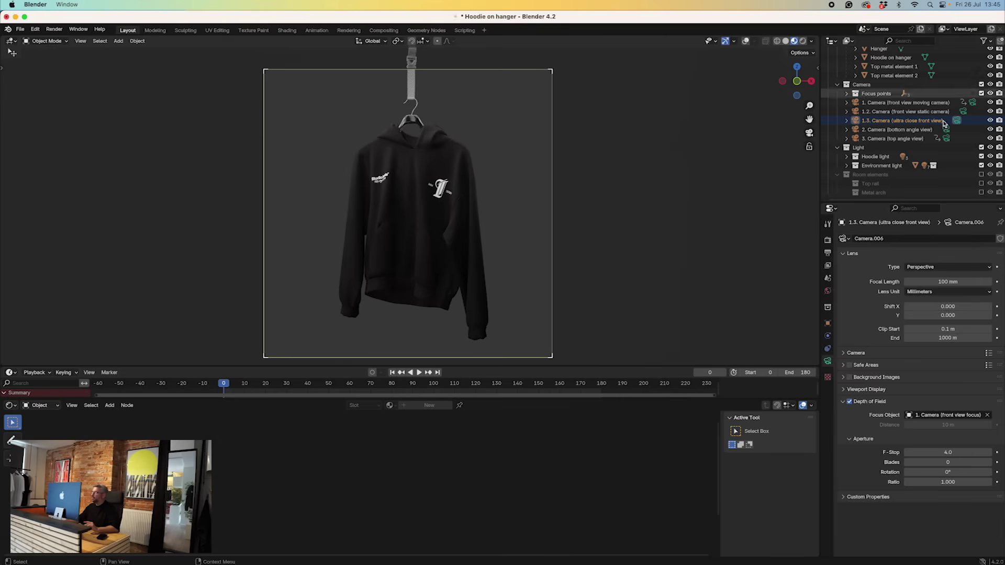
pyautogui.click(981, 175)
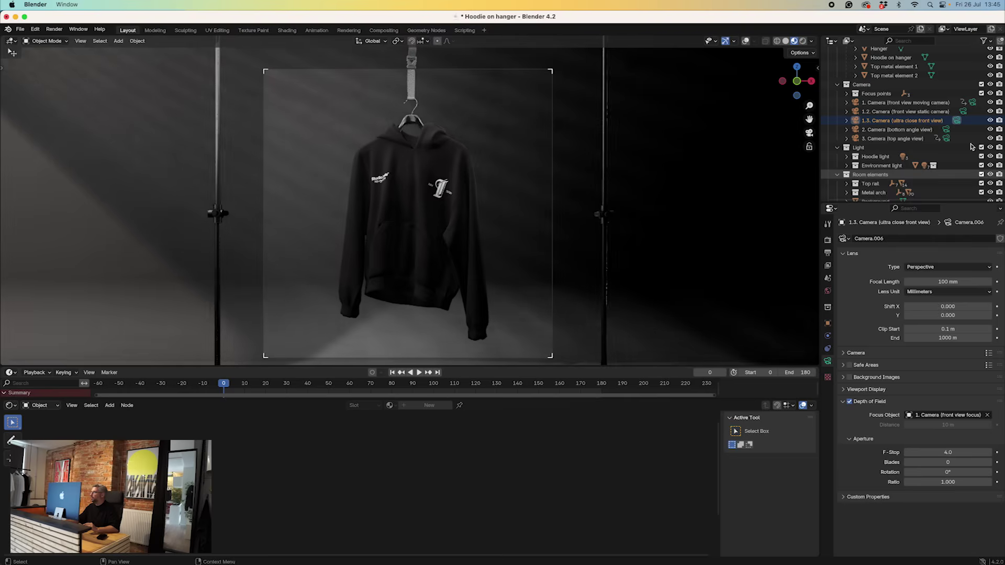
pyautogui.scroll(5, 889, 104)
pyautogui.scroll(-1, 852, 68)
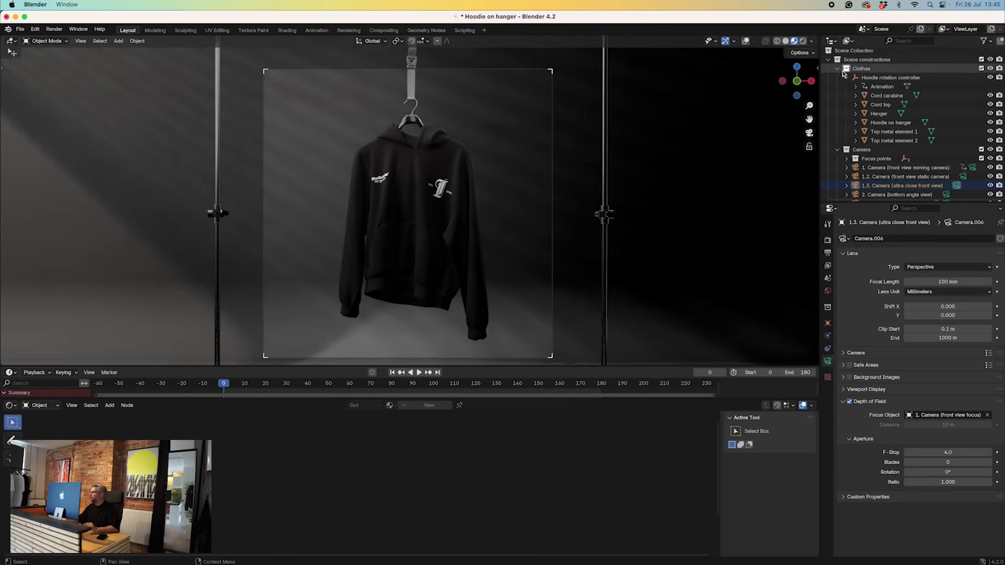
pyautogui.click(981, 69)
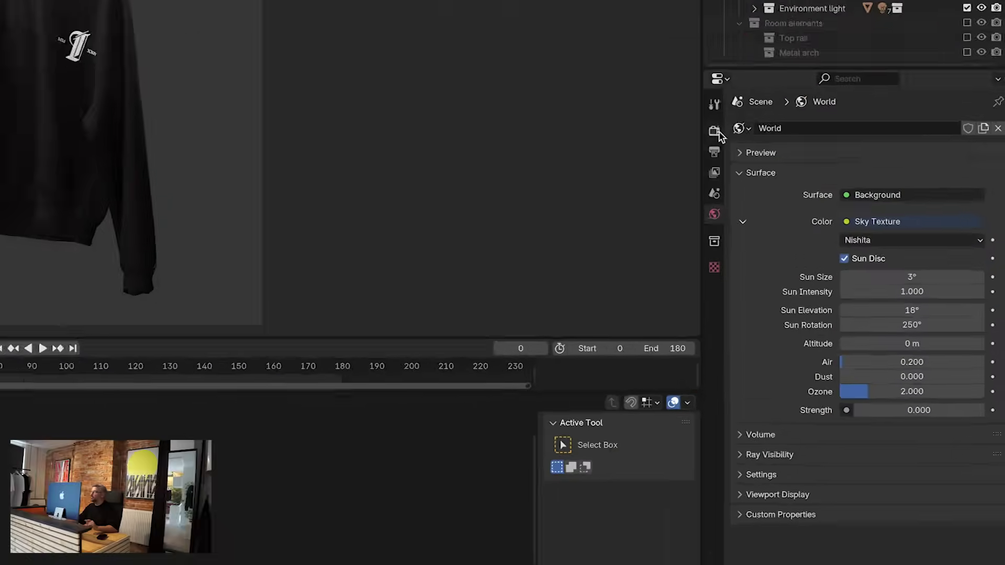
# Step: Set the scene's output resolution to 900 by 900 px
pyautogui.click(830, 240)
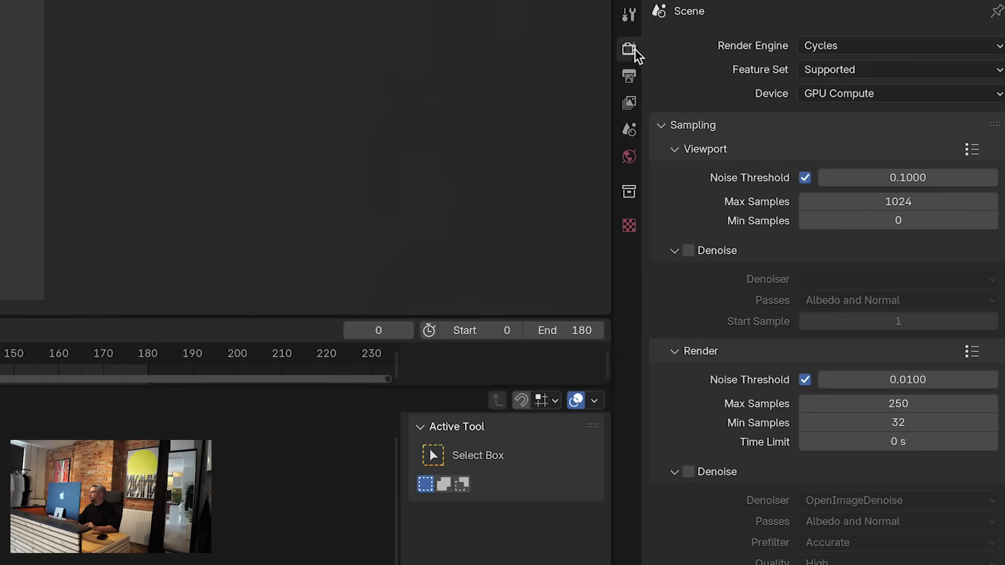
pyautogui.click(629, 76)
pyautogui.click(894, 72)
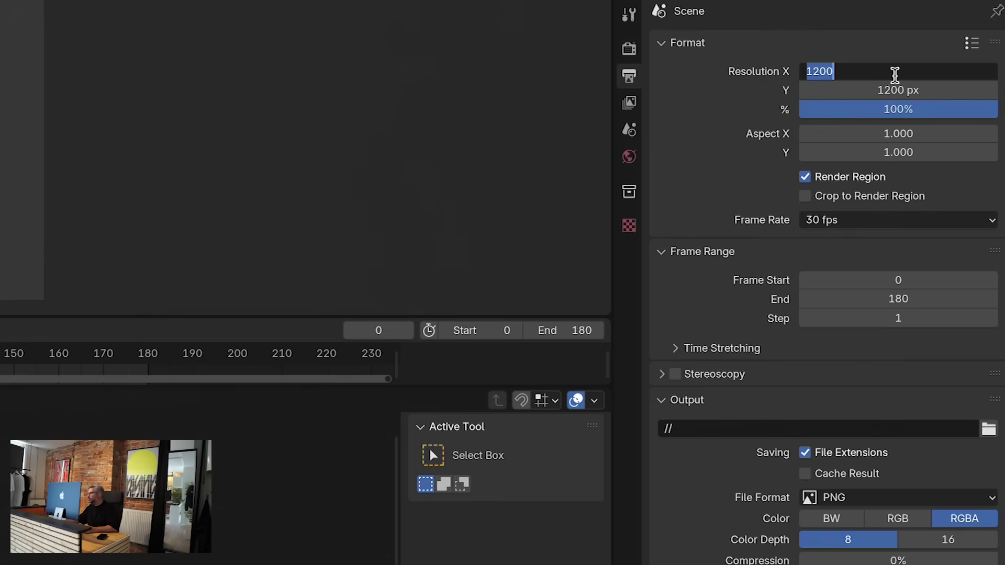
pyautogui.click(893, 73)
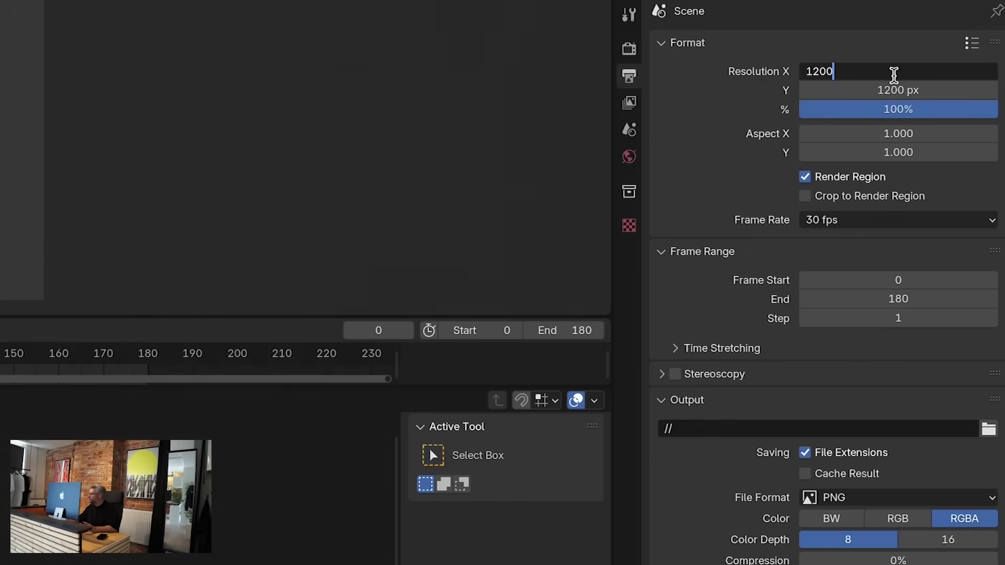
pyautogui.hotkey('ctrl', 'a')
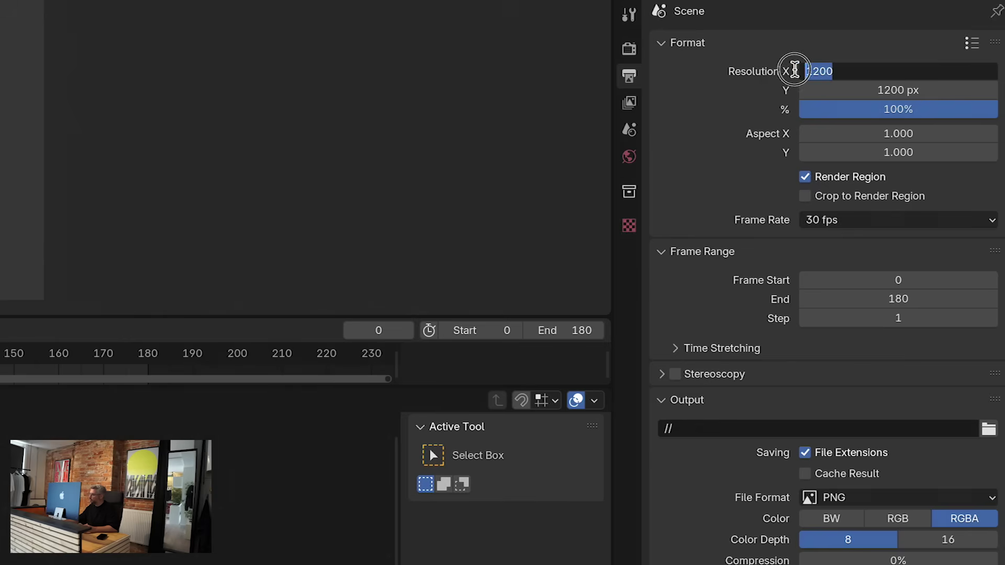
pyautogui.write('900')
pyautogui.press('Tab')
pyautogui.write('900')
pyautogui.press('Tab')
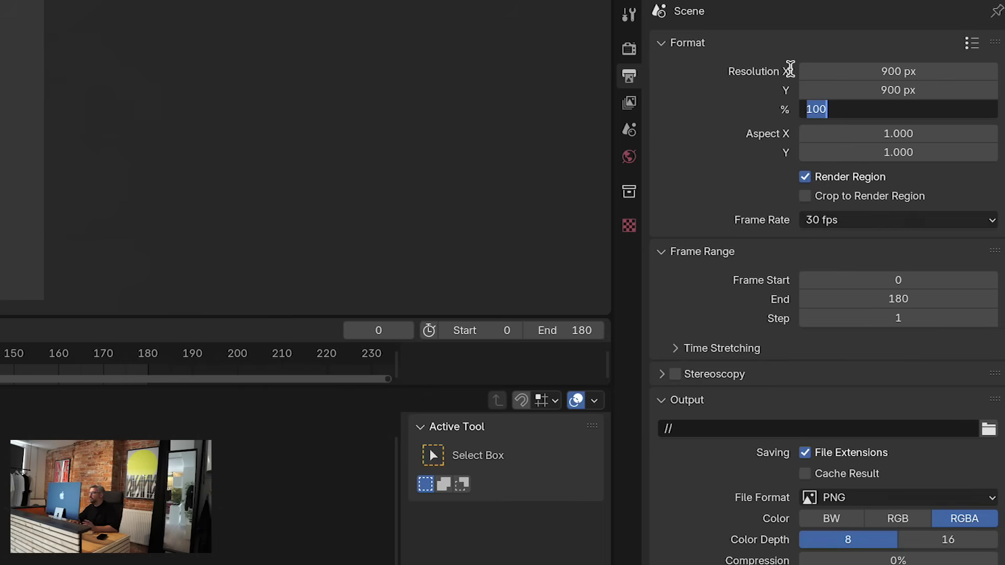
pyautogui.click(730, 116)
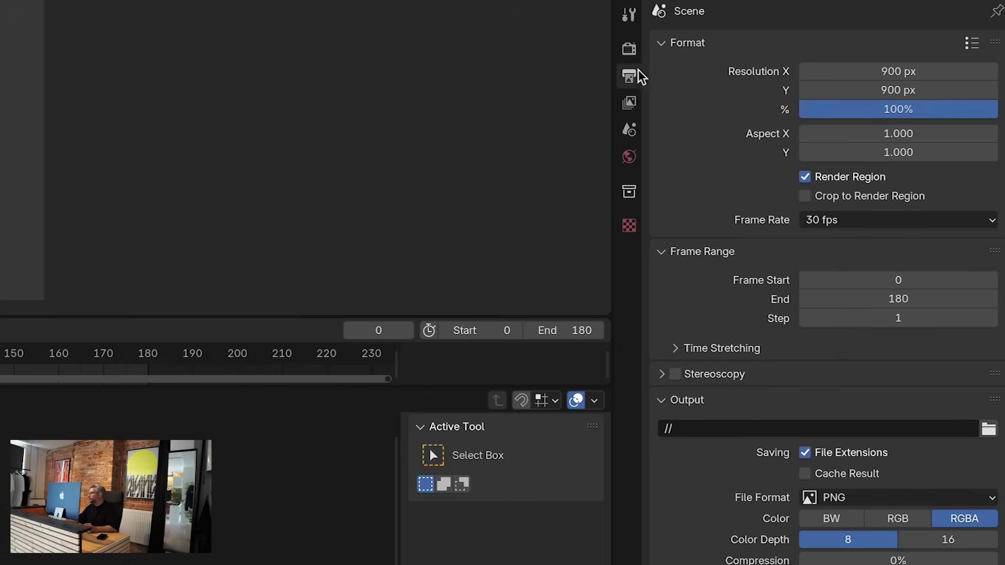
# Step: Enable denoising for the final Cycles render and set its maximum samples to 200
pyautogui.click(629, 49)
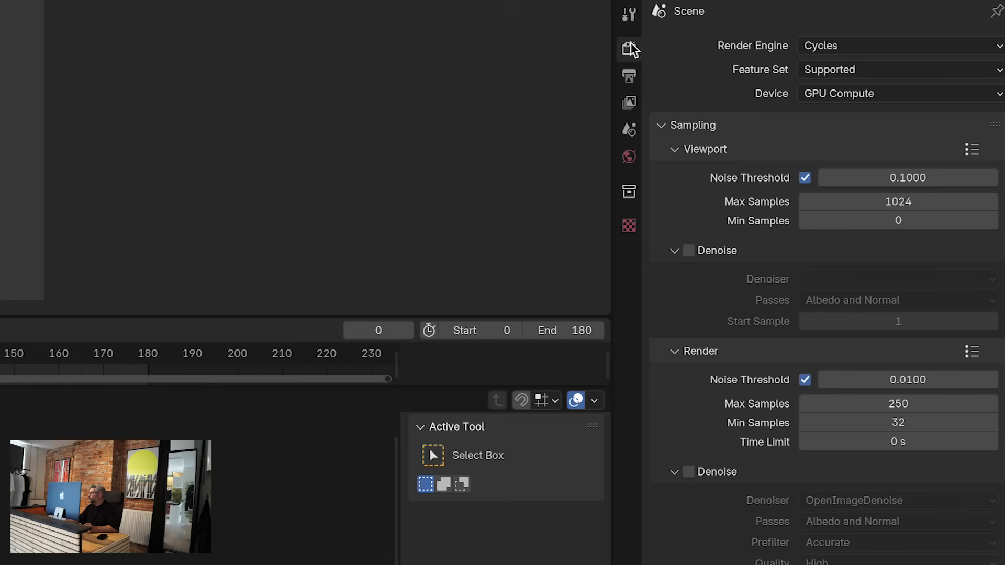
pyautogui.click(689, 472)
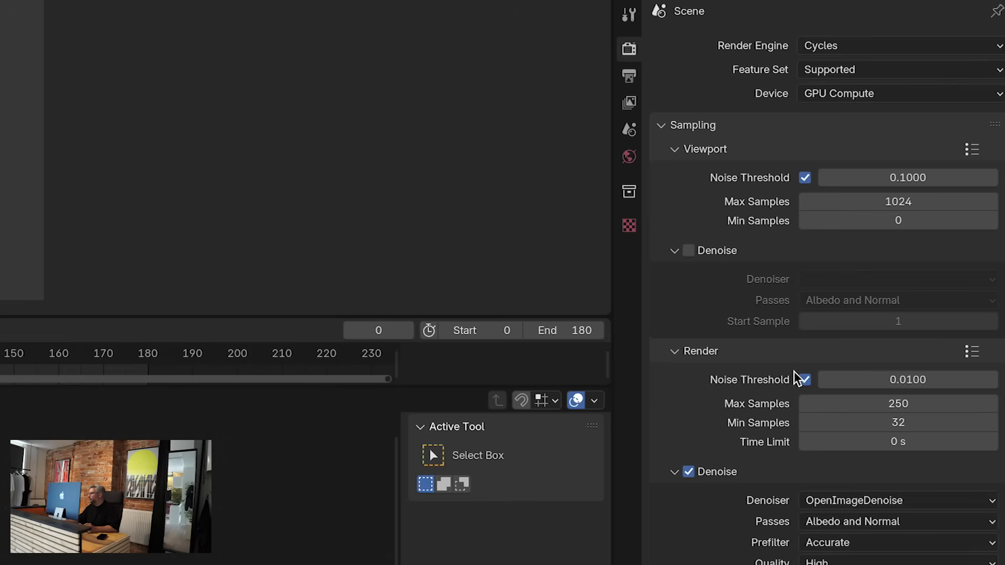
pyautogui.click(944, 402)
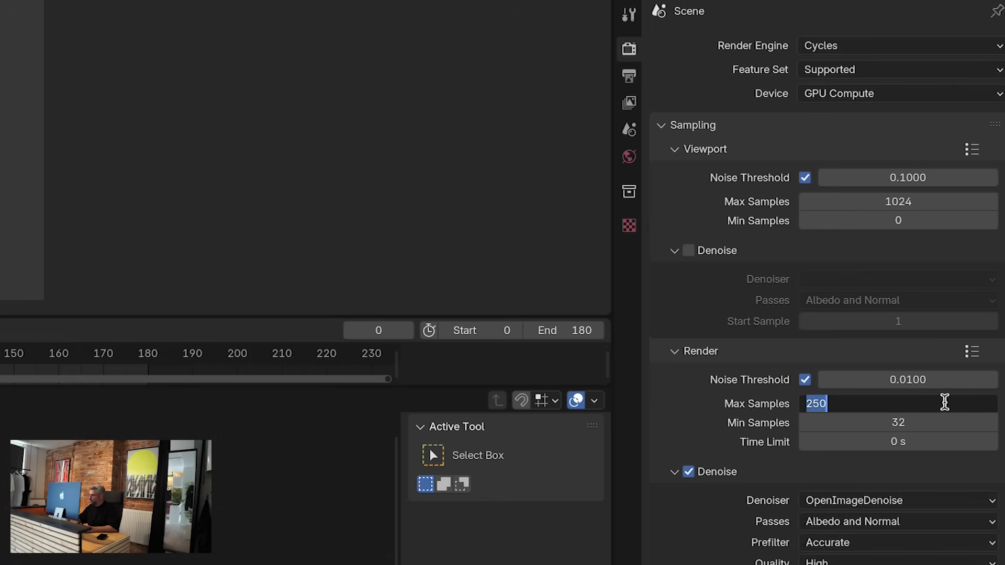
pyautogui.write('2')
pyautogui.press('Tab')
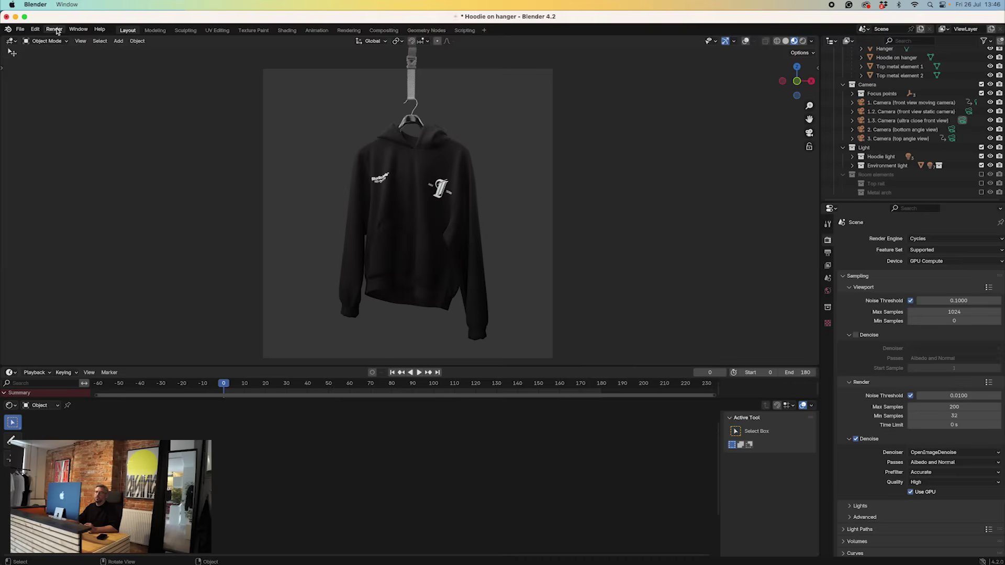
# Step: Render the hoodie rotation as an animation
pyautogui.click(83, 33)
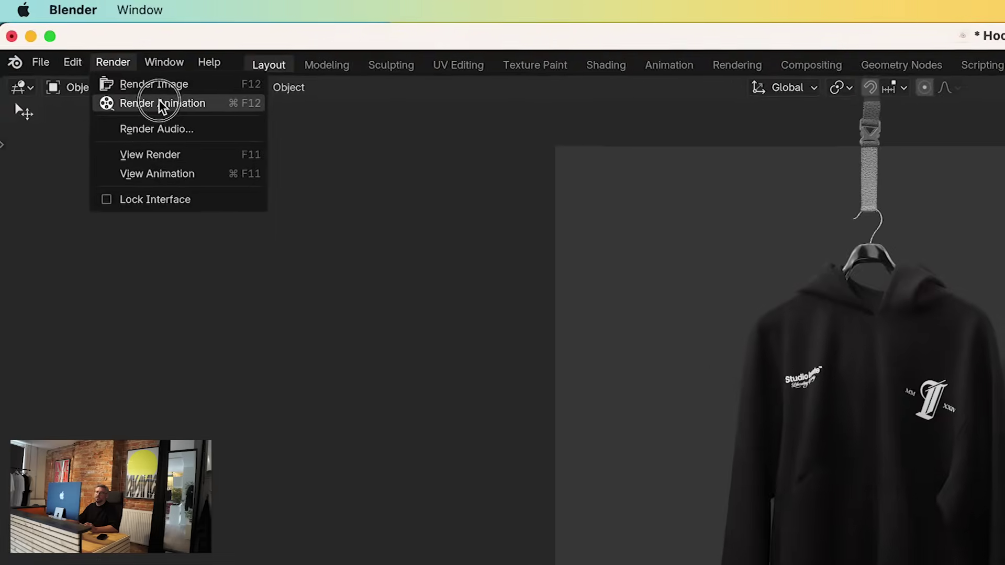
pyautogui.click(162, 104)
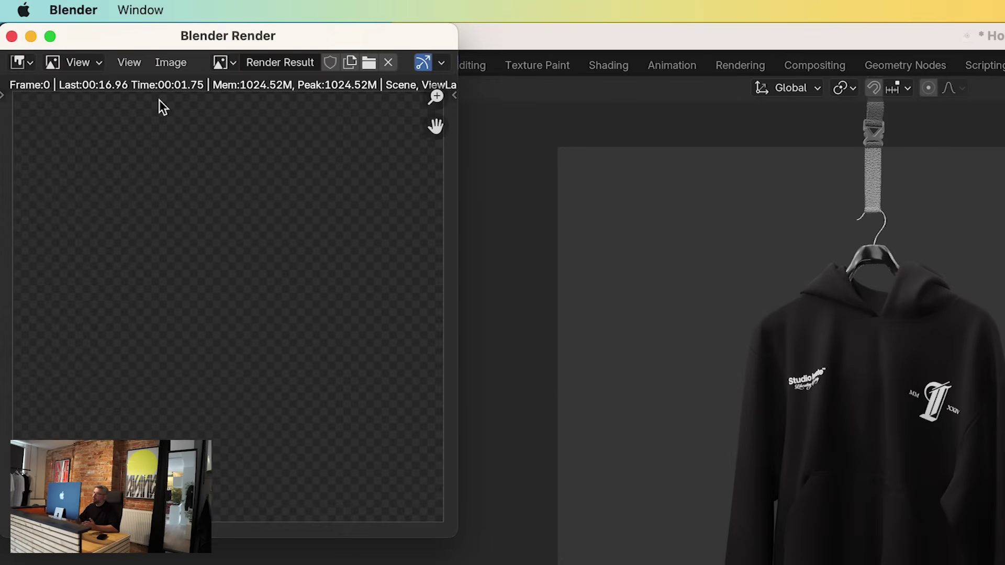
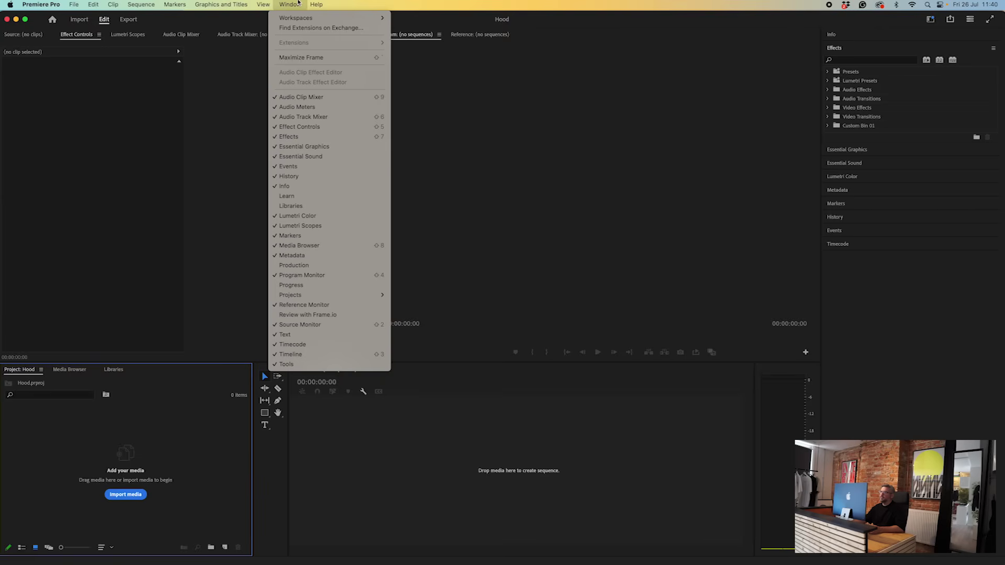
# Step: Switch to Premiere Pro, choose the All Panels workspace and open the Hoodie on hanger mockup folder for media import
pyautogui.moveTo(296, 17)
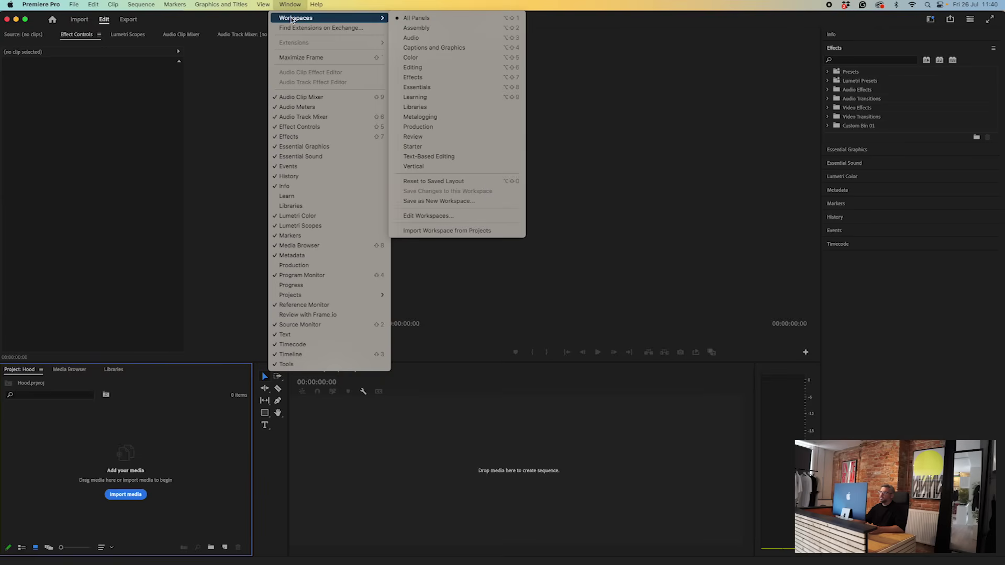
pyautogui.click(446, 19)
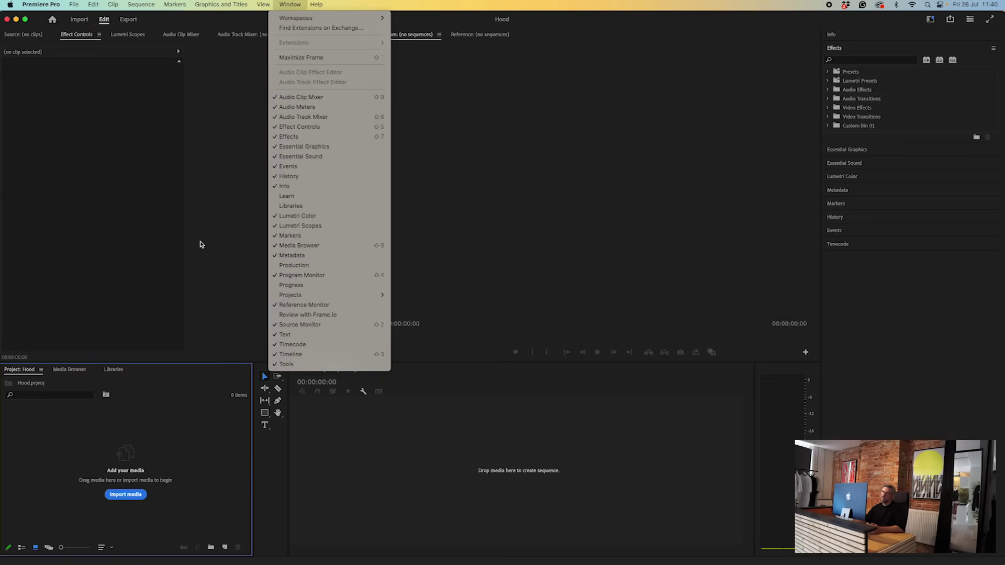
pyautogui.rightClick(152, 422)
pyautogui.moveTo(180, 418)
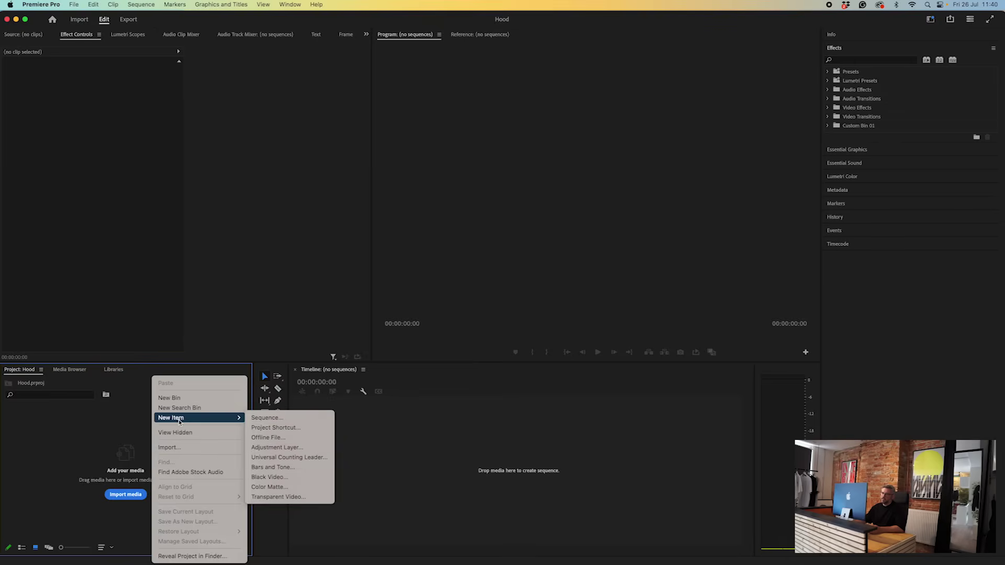
pyautogui.click(173, 448)
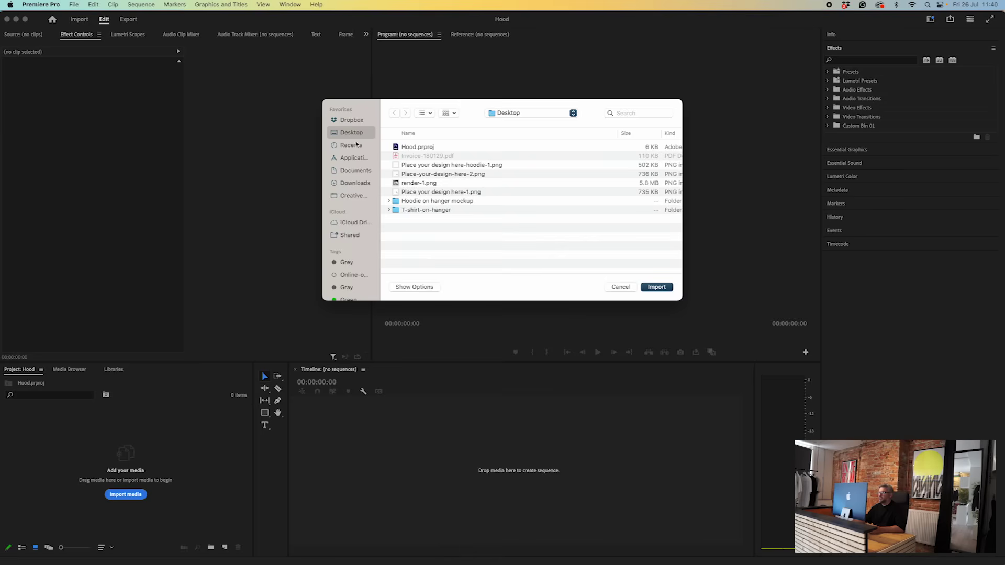
pyautogui.doubleClick(428, 201)
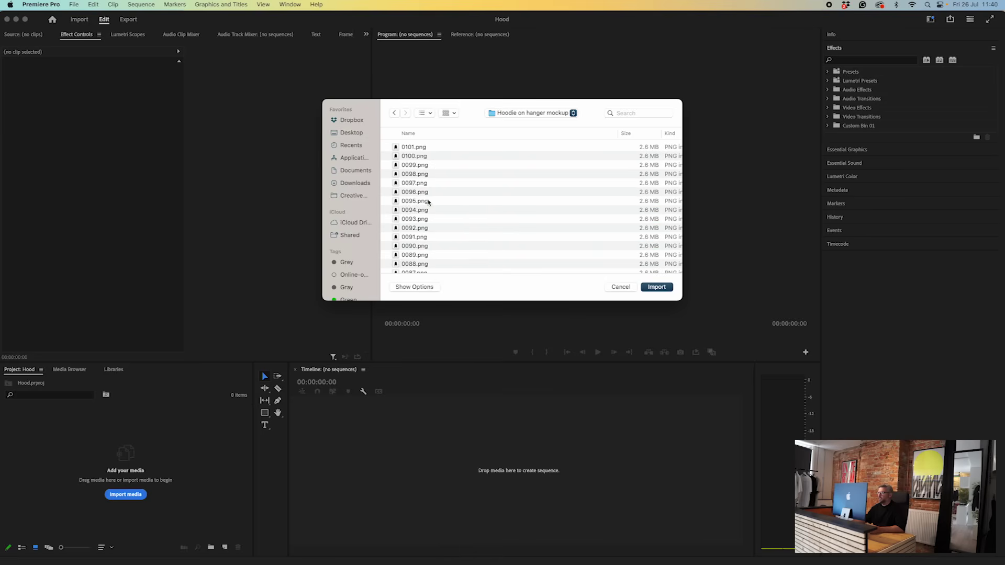
# Step: Preview the rendered PNG frames one after another, starting from 0101.png, to examine the hoodie's rotation
pyautogui.click(417, 148)
pyautogui.press('space')
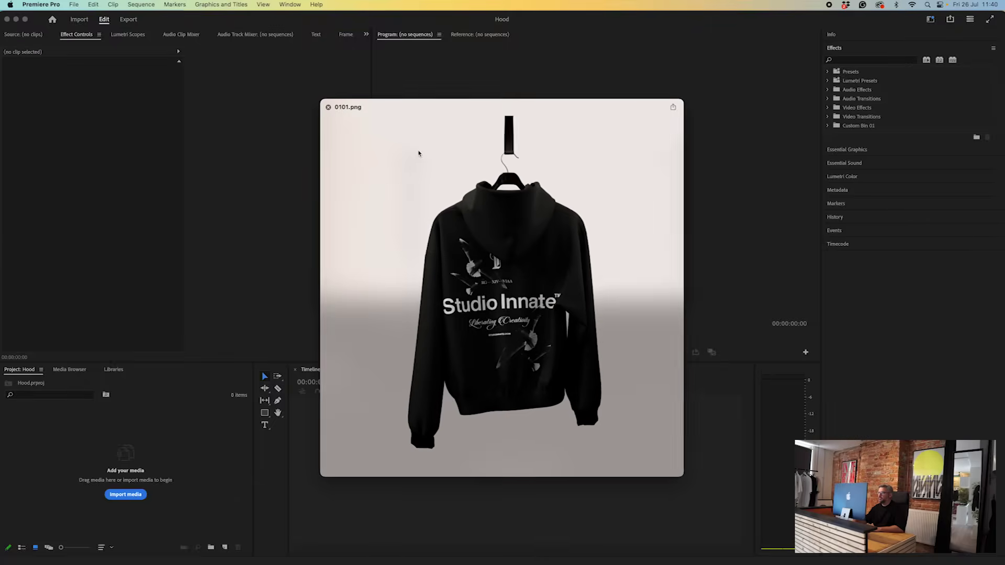
pyautogui.press('Down')
pyautogui.press('Down')
pyautogui.press('Down')
pyautogui.press('Down')
pyautogui.press('Down')
pyautogui.press('Down')
pyautogui.press('Down')
pyautogui.press('Down')
pyautogui.press('Down')
pyautogui.press('Down')
pyautogui.press('Down')
pyautogui.press('Down')
pyautogui.press('Down')
pyautogui.press('Down')
pyautogui.press('Down')
pyautogui.press('Down')
pyautogui.press('Down')
pyautogui.press('Down')
pyautogui.press('Down')
pyautogui.press('Down')
pyautogui.press('Down')
pyautogui.press('Down')
pyautogui.press('Down')
pyautogui.press('Down')
pyautogui.press('Down')
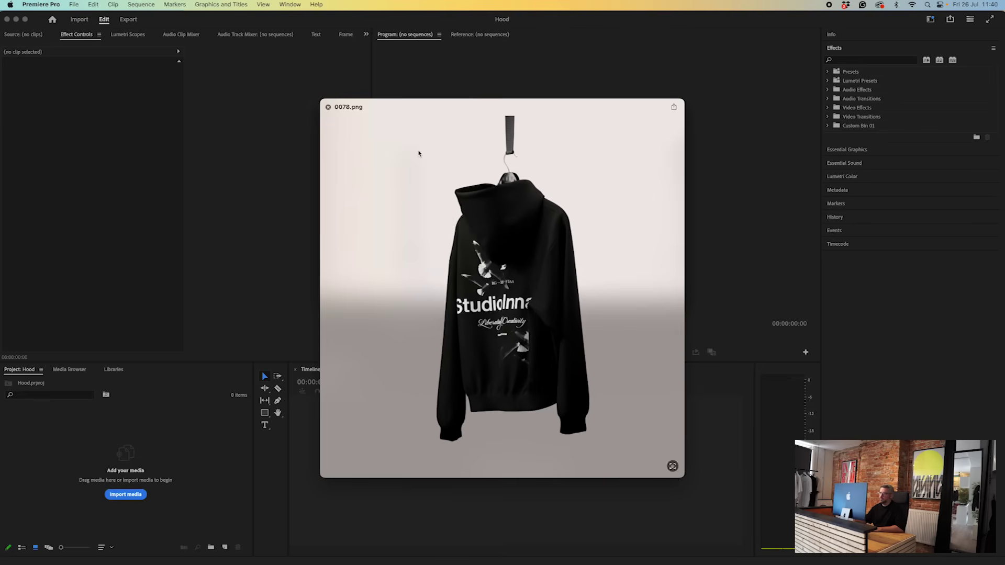
pyautogui.press('space')
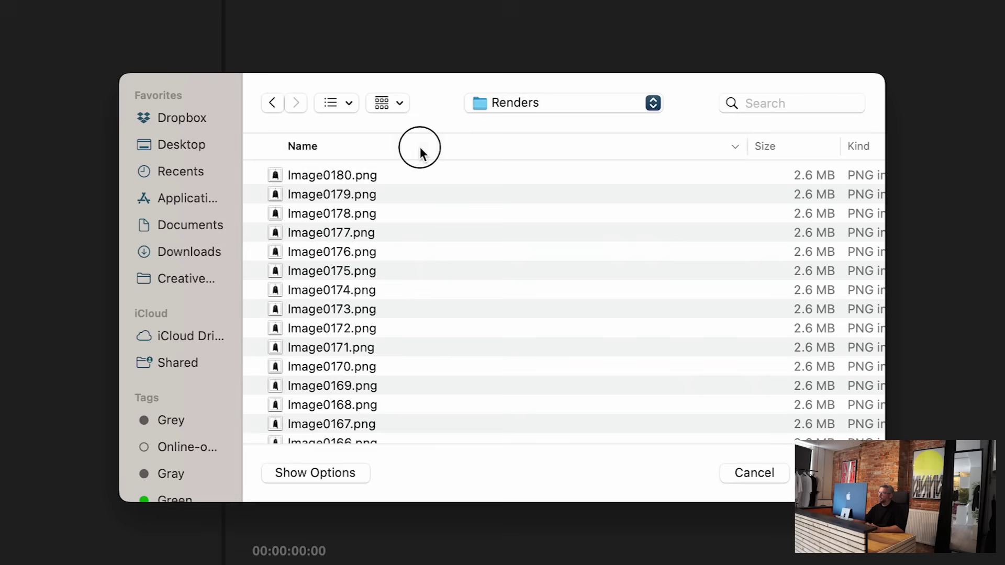
# Step: Sort the Renders folder in ascending name order and import Image0000.png with the Image Sequence option
pyautogui.click(463, 135)
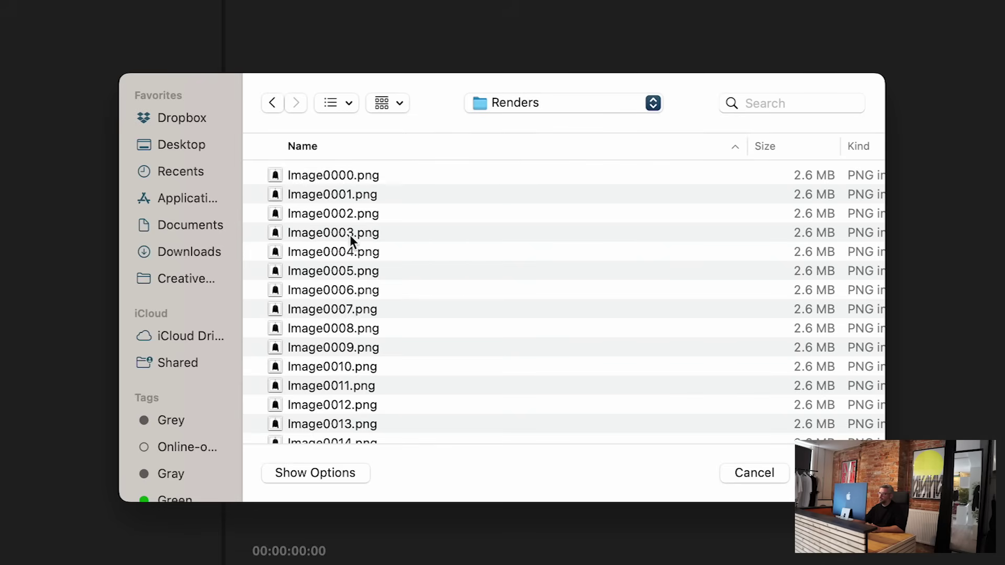
pyautogui.click(341, 174)
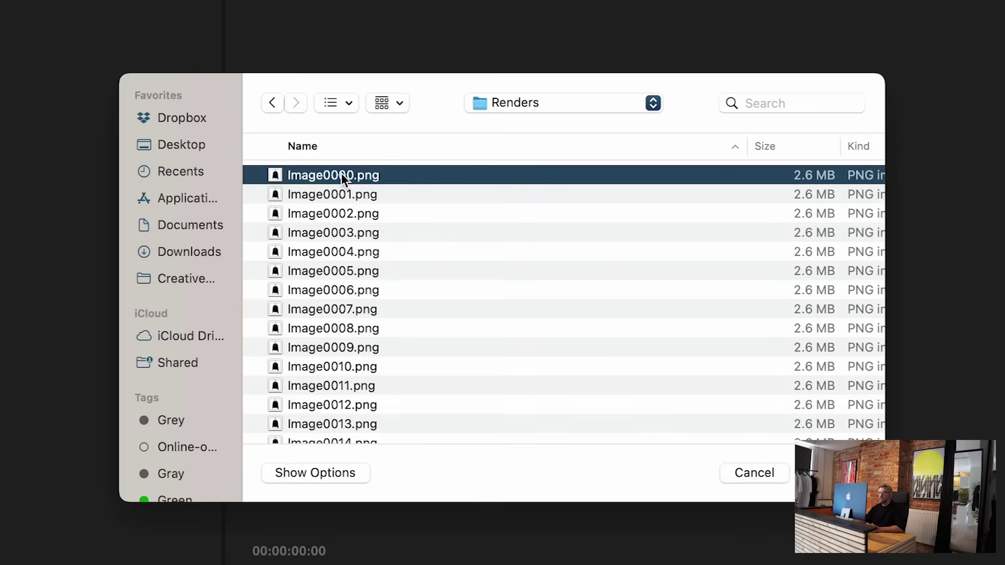
pyautogui.click(334, 471)
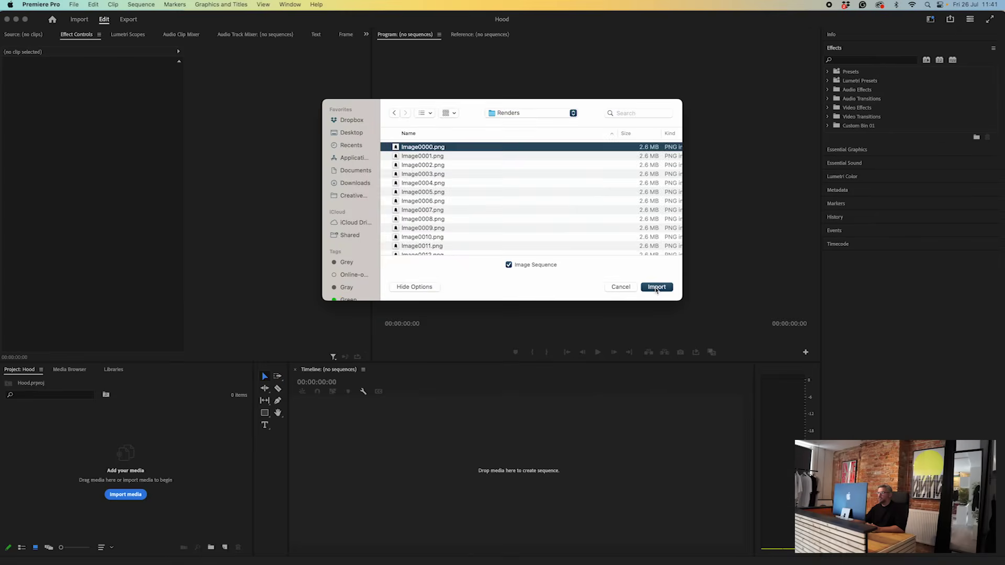
pyautogui.click(655, 290)
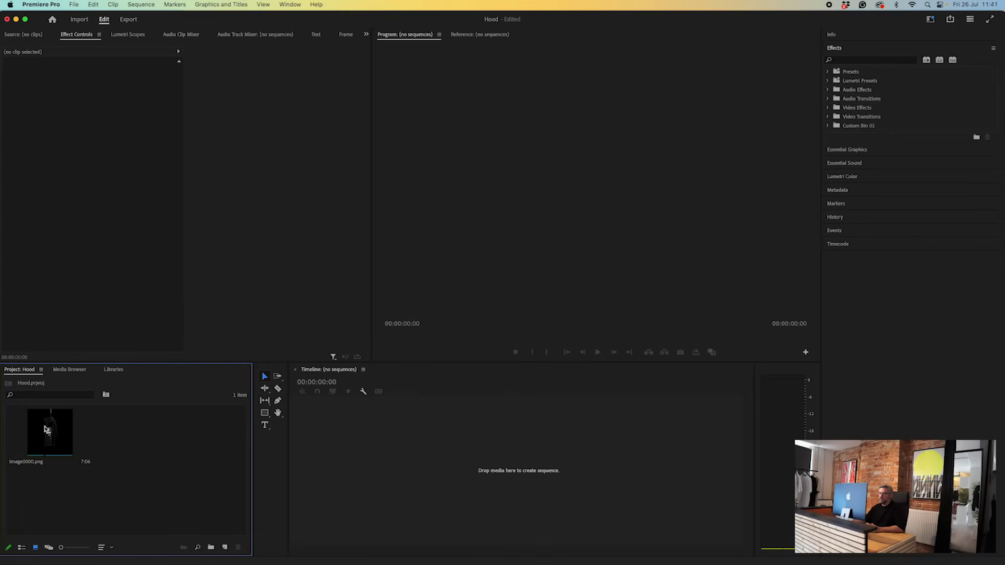
# Step: Create a sequence from the imported Image0000.png clip and play back the hoodie's rotation
pyautogui.click(50, 431)
pyautogui.moveTo(51, 431); pyautogui.dragTo(318, 433)
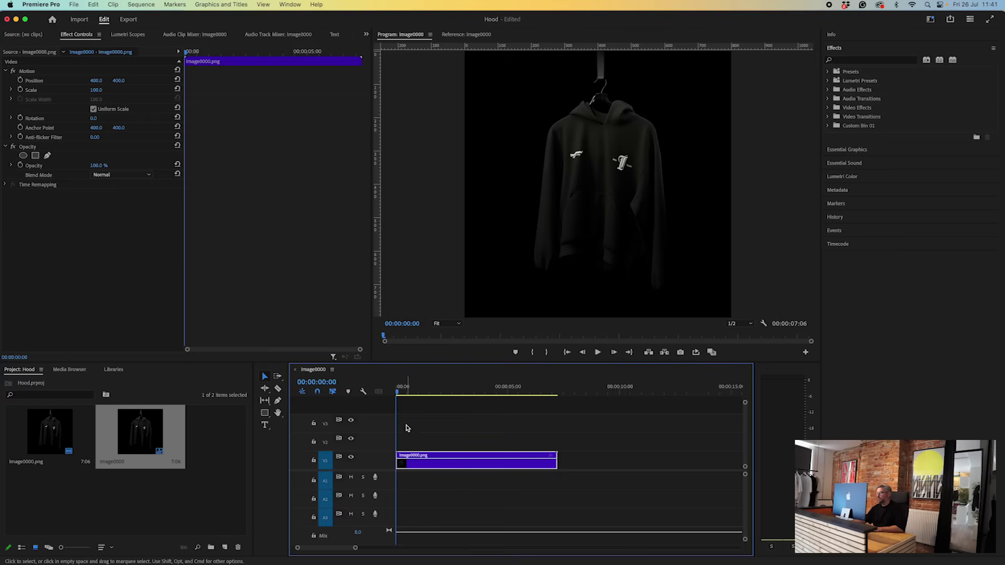
pyautogui.press('space')
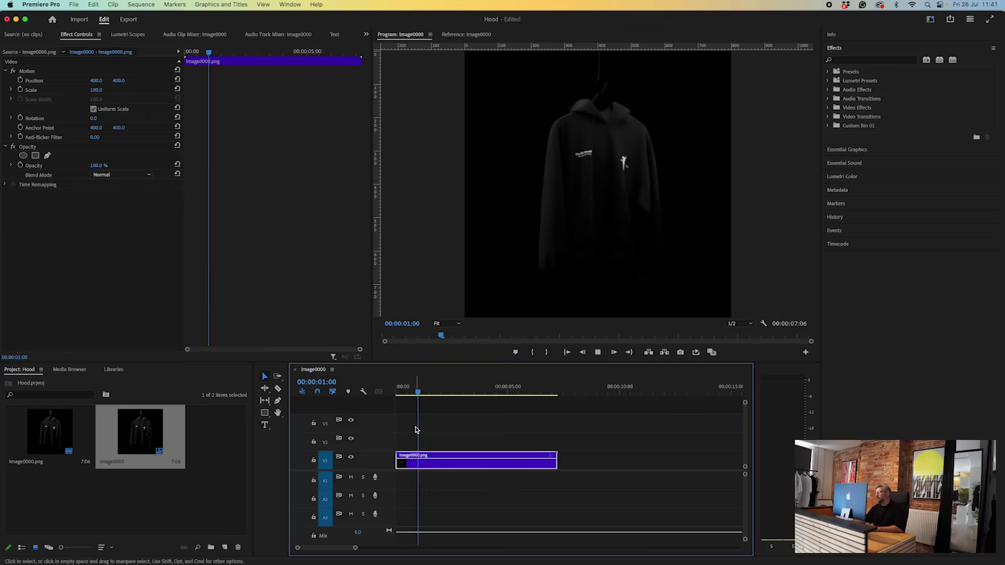
# Step: Move the hoodie clip up to video track V2, leaving V1 free beneath it
pyautogui.moveTo(442, 461); pyautogui.dragTo(443, 441)
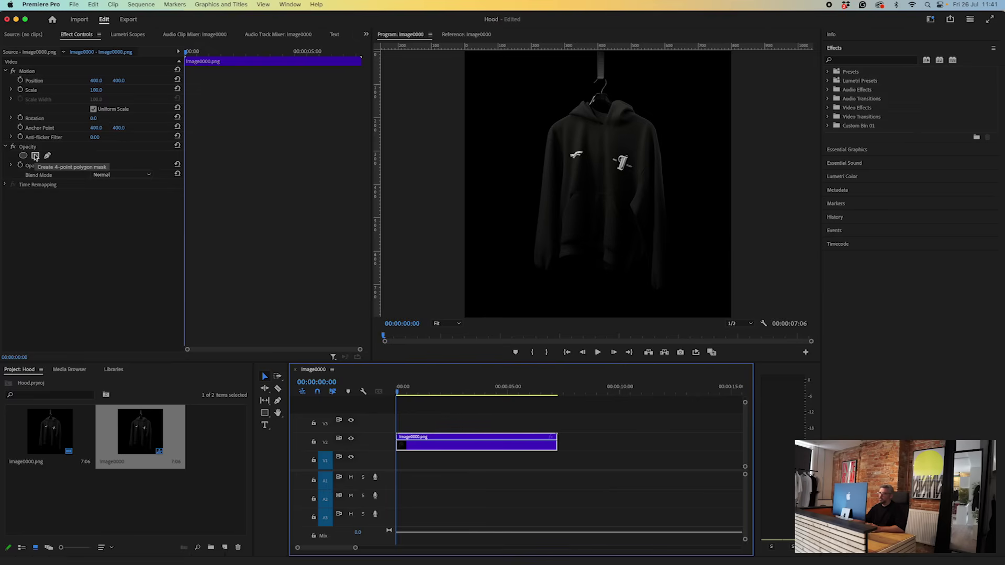
pyautogui.click(78, 199)
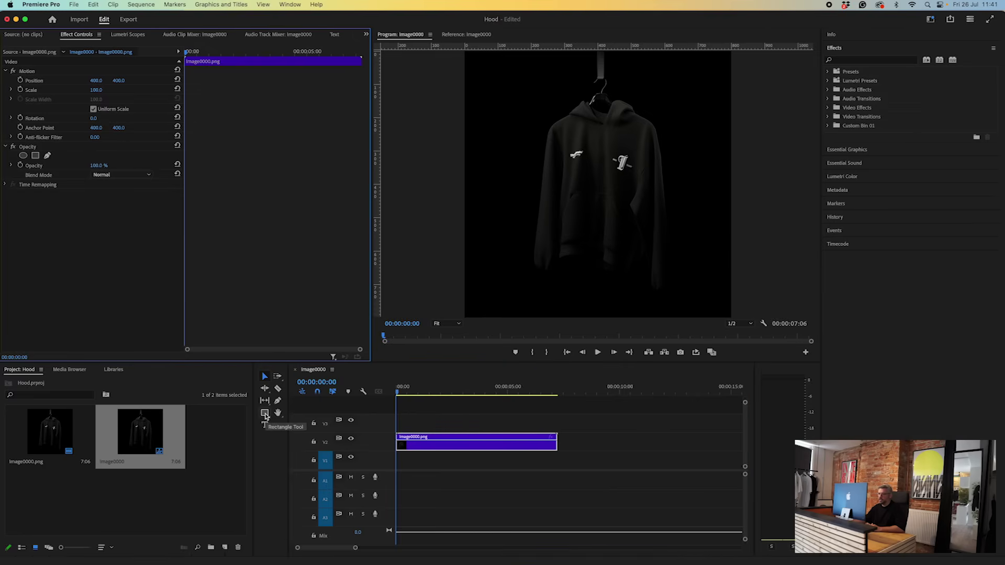
pyautogui.moveTo(454, 446); pyautogui.dragTo(450, 443)
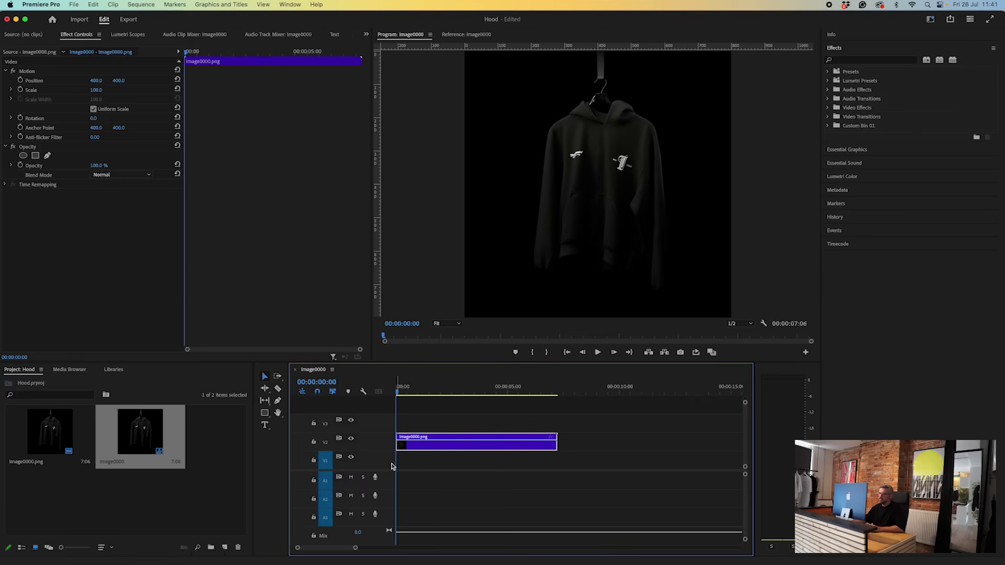
# Step: Draw a rectangle with the Rectangle tool across the whole frame and stretch its upper edge past the frame
pyautogui.click(265, 413)
pyautogui.moveTo(453, 55); pyautogui.dragTo(744, 278)
pyautogui.moveTo(737, 312); pyautogui.dragTo(737, 318)
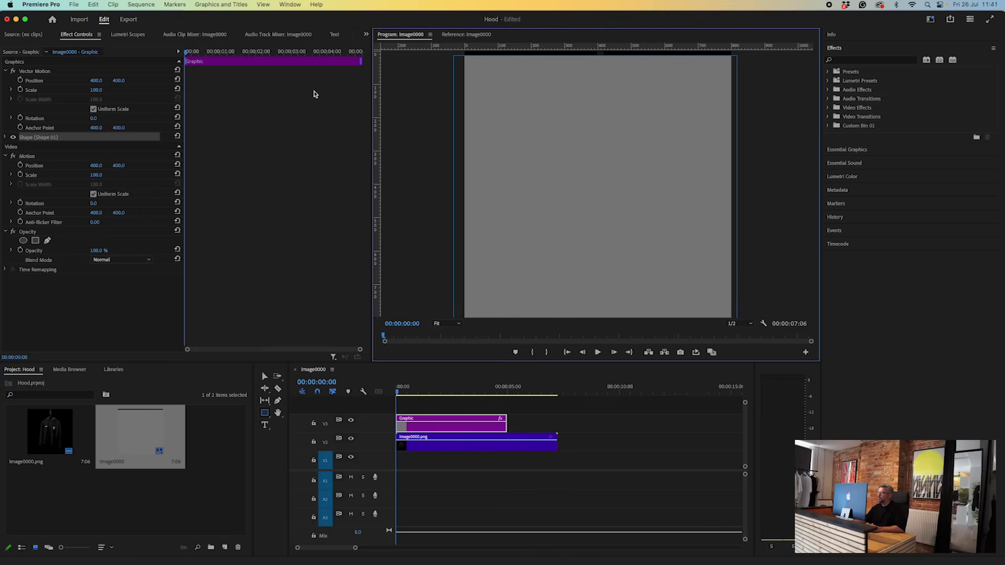
pyautogui.scroll(3, 517, 98)
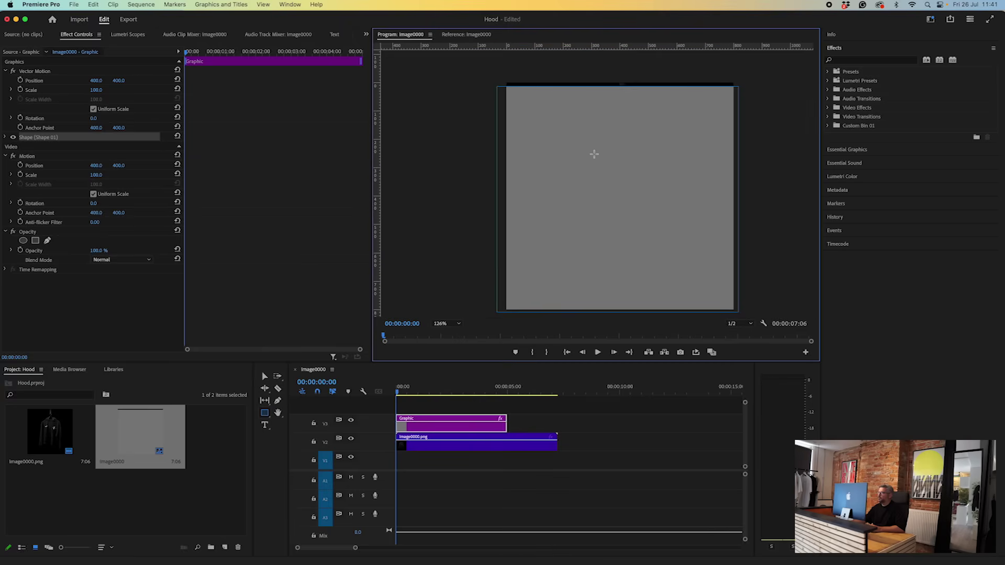
pyautogui.click(267, 375)
pyautogui.click(619, 81)
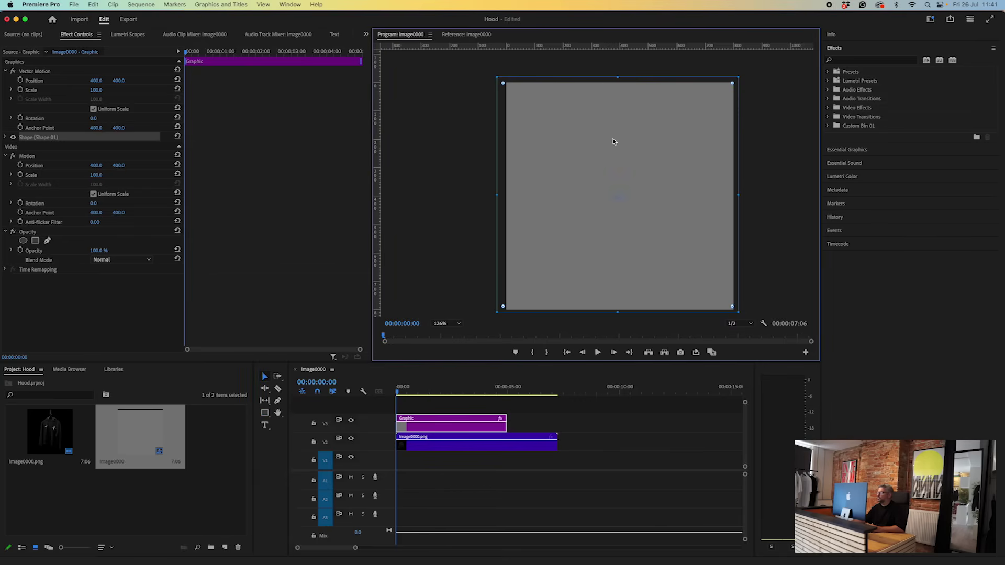
# Step: Place the rectangle graphic on V1 beneath the hoodie clip and set its fill colour to white
pyautogui.moveTo(411, 422); pyautogui.dragTo(470, 460)
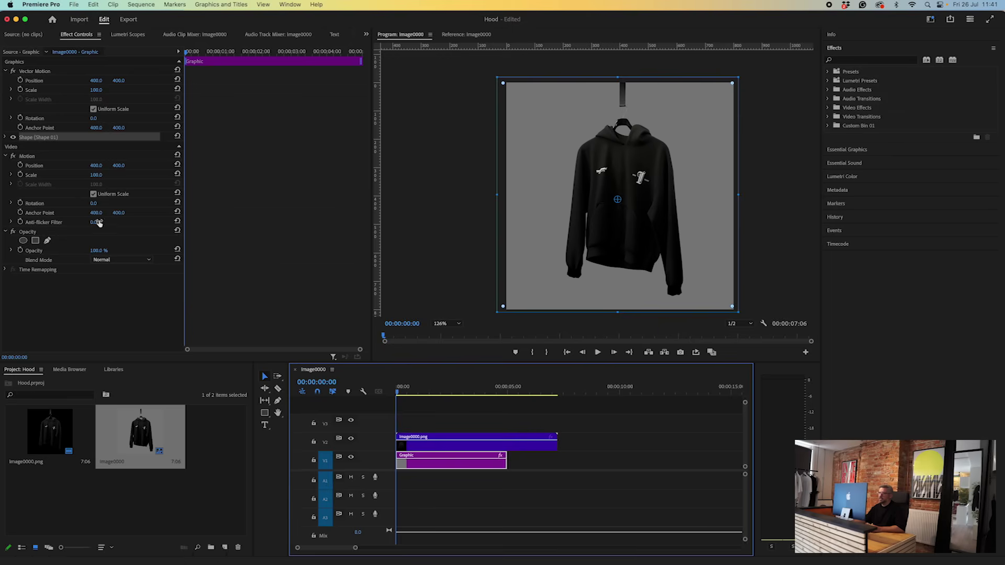
pyautogui.click(6, 137)
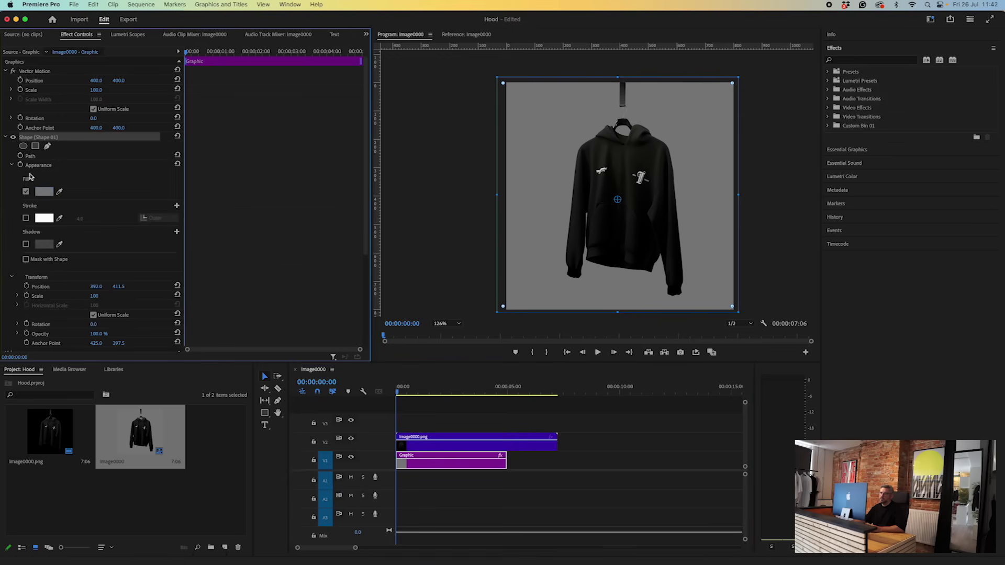
pyautogui.click(55, 193)
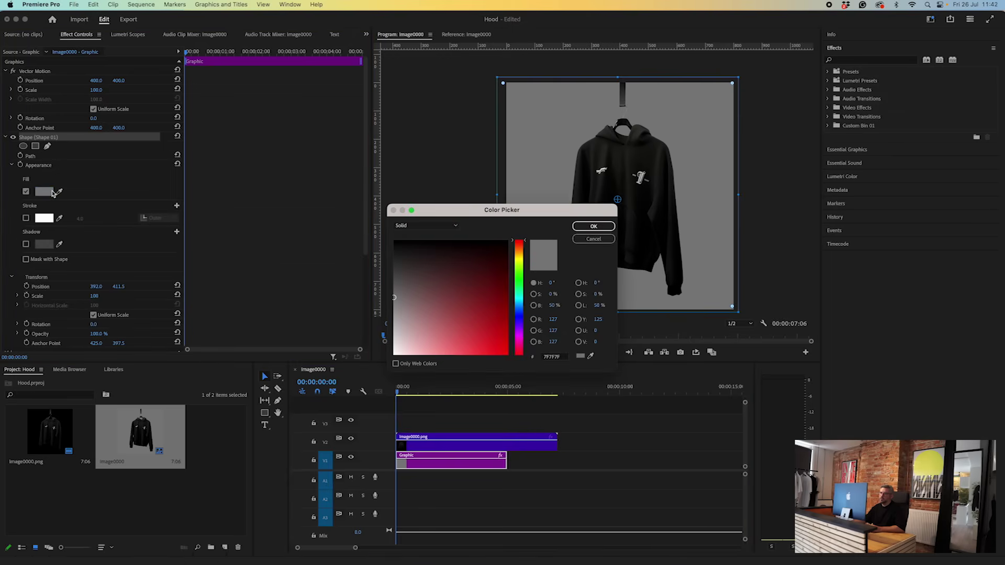
pyautogui.moveTo(427, 286); pyautogui.dragTo(306, 412)
pyautogui.click(600, 229)
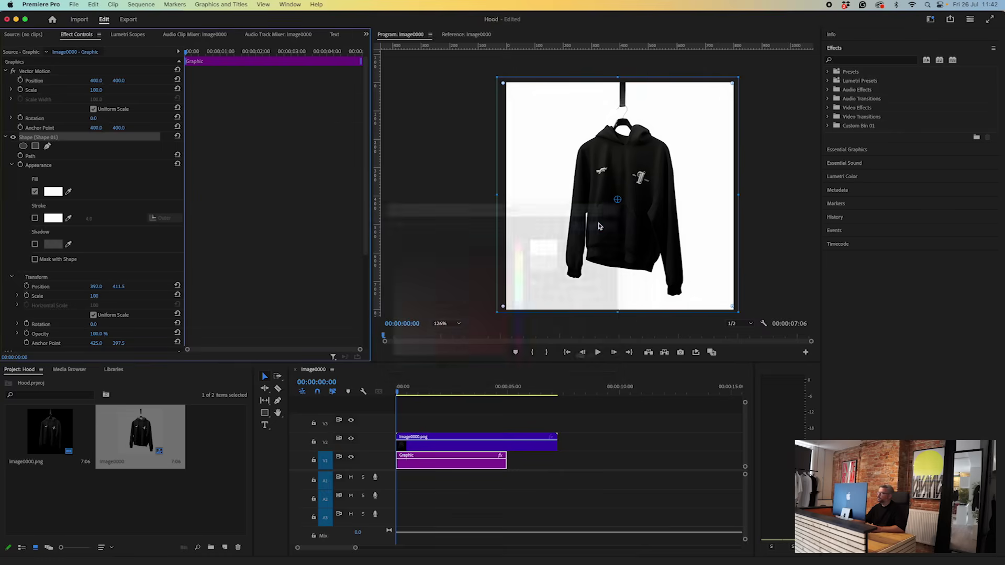
# Step: Extend the white background graphic on V1 to match the end of the hoodie clip
pyautogui.moveTo(402, 392)
pyautogui.mouseDown()
pyautogui.moveTo(459, 393)
pyautogui.moveTo(411, 392)
pyautogui.mouseUp()
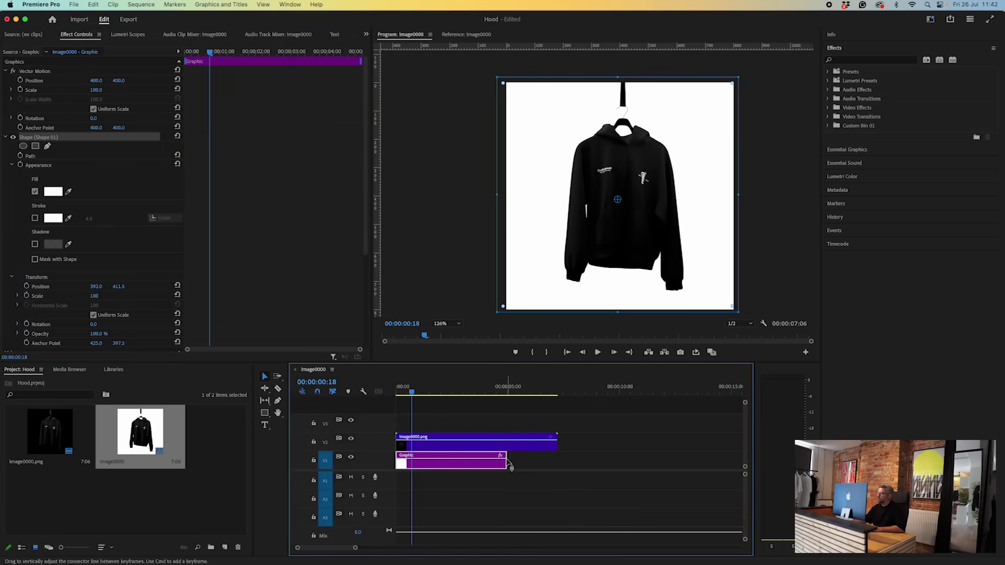
pyautogui.moveTo(506, 460); pyautogui.dragTo(551, 462)
pyautogui.click(592, 448)
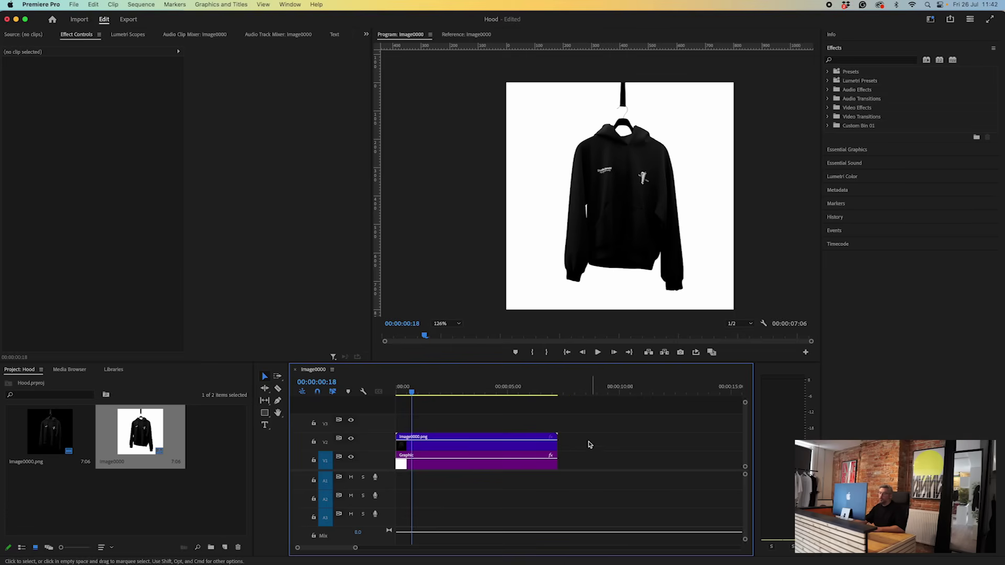
# Step: Move the hoodie clip to V3 and add StudioInnateLogo-01.png from Finder to V2, matching the other clips' length
pyautogui.moveTo(446, 442); pyautogui.dragTo(448, 425)
pyautogui.moveTo(180, 555)
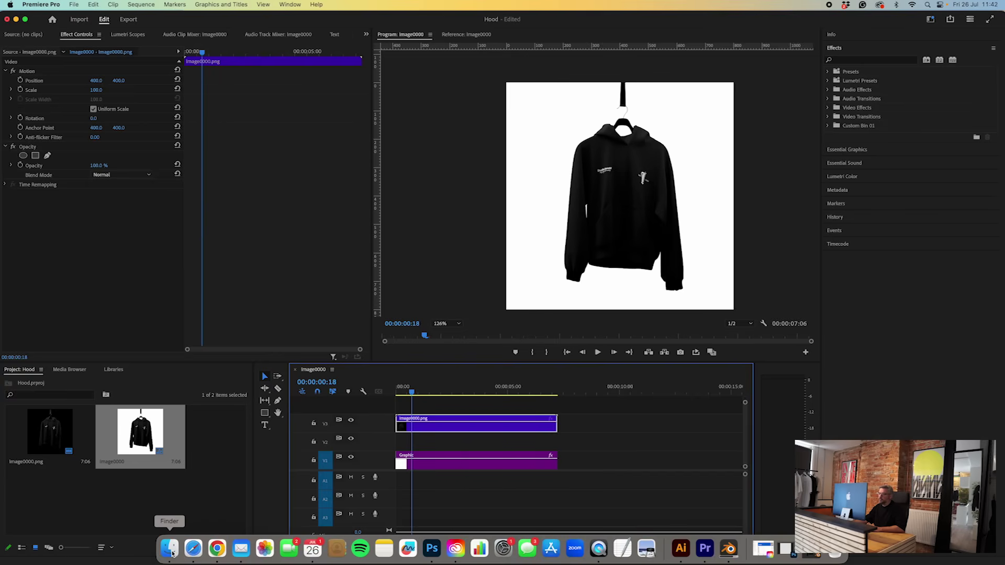
pyautogui.click(170, 549)
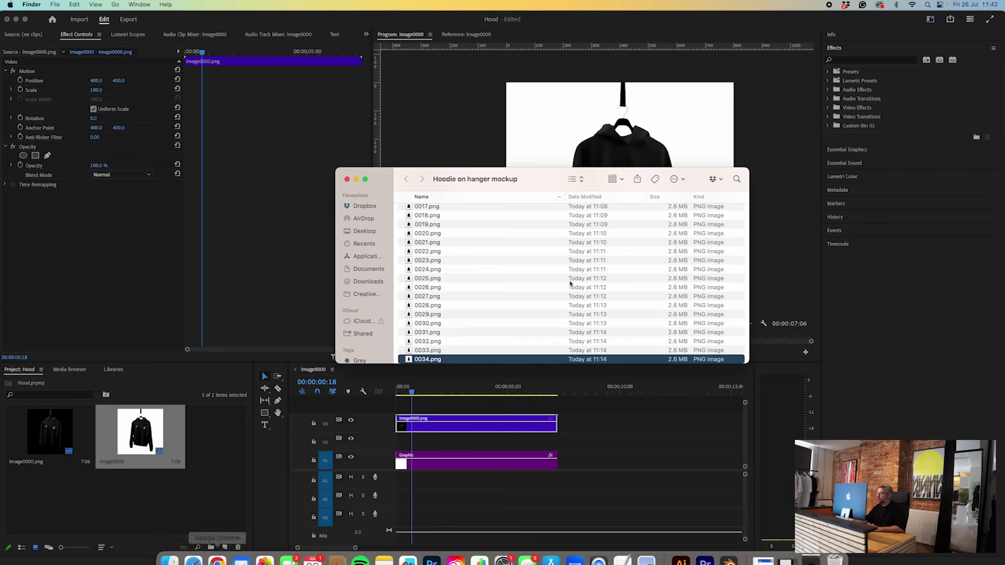
pyautogui.moveTo(602, 242); pyautogui.dragTo(556, 441)
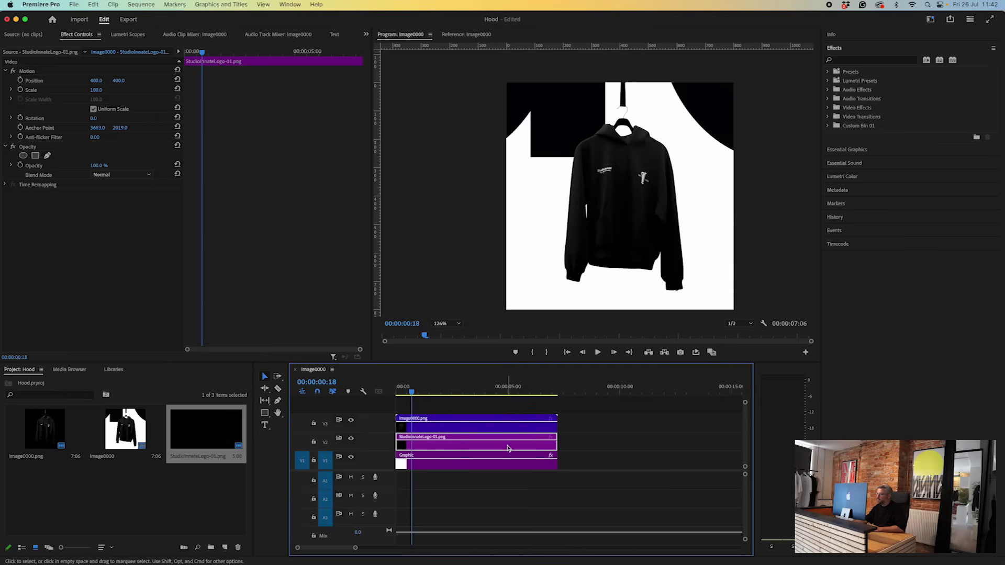
# Step: Fit the logo clip to the frame size and set its scale to 90
pyautogui.rightClick(477, 446)
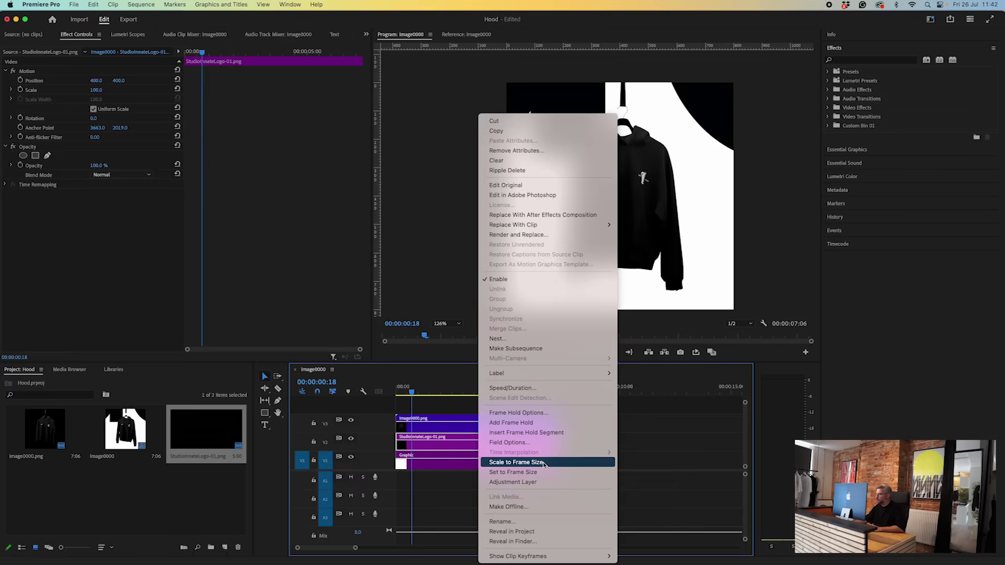
pyautogui.click(541, 435)
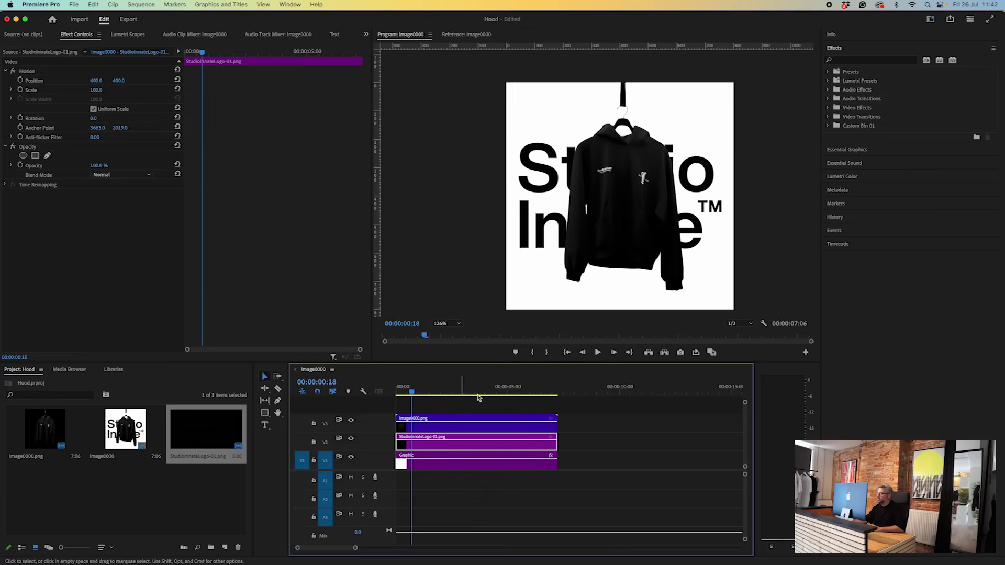
pyautogui.moveTo(94, 92); pyautogui.dragTo(84, 92)
# Step: Scrub the sequence to review the hoodie rotating over the logo, ending at the first frame with the clip deselected
pyautogui.moveTo(411, 392)
pyautogui.mouseDown()
pyautogui.moveTo(469, 393)
pyautogui.moveTo(412, 393)
pyautogui.mouseUp()
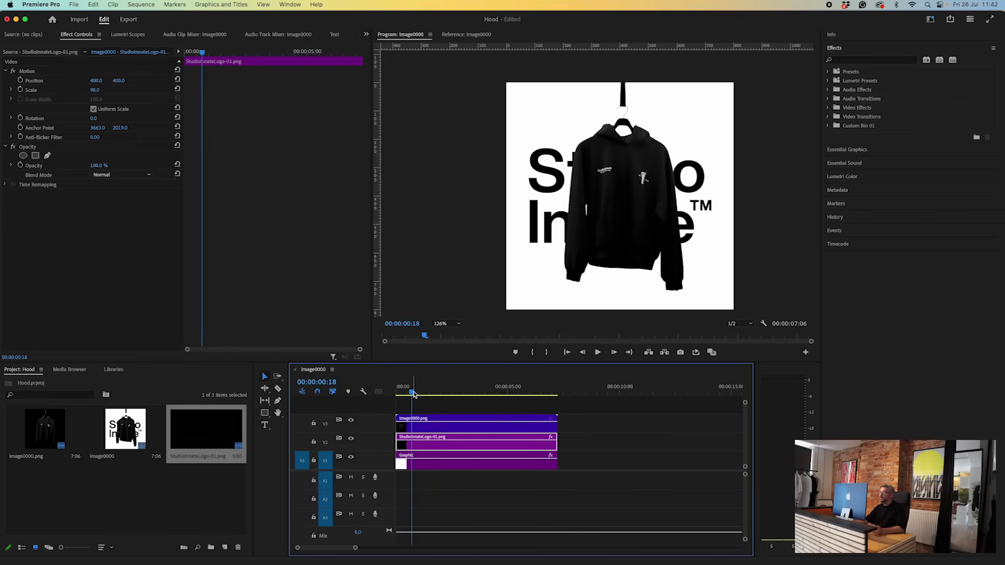
pyautogui.moveTo(413, 393); pyautogui.dragTo(390, 392)
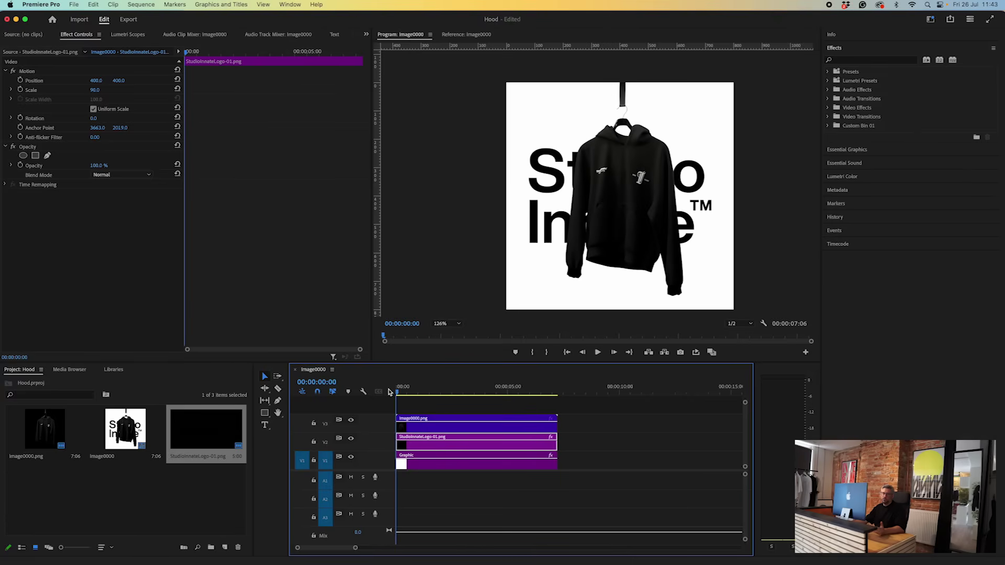
pyautogui.click(421, 403)
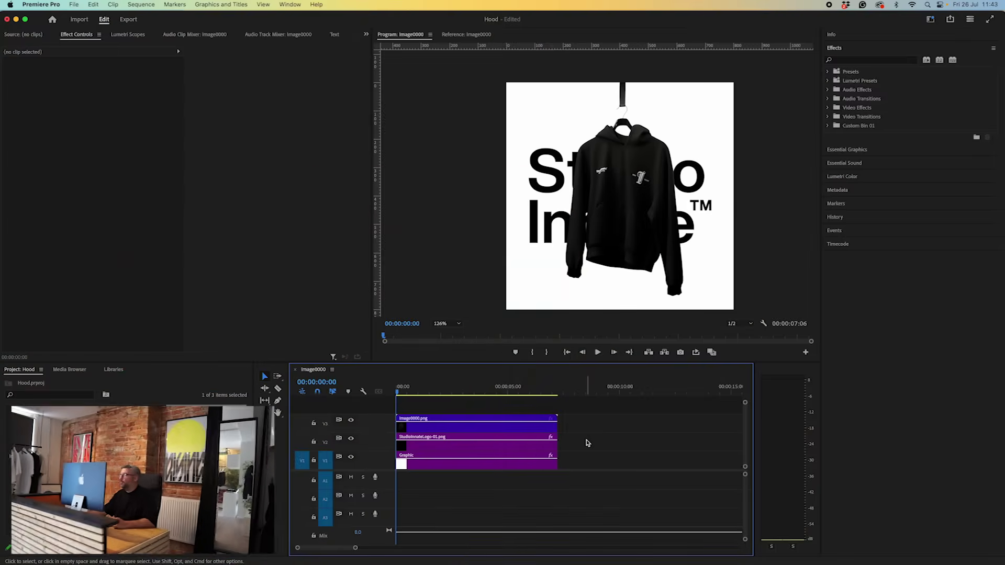
# Step: Open the sequence's media export settings and replace the output MP4's file name
pyautogui.click(129, 20)
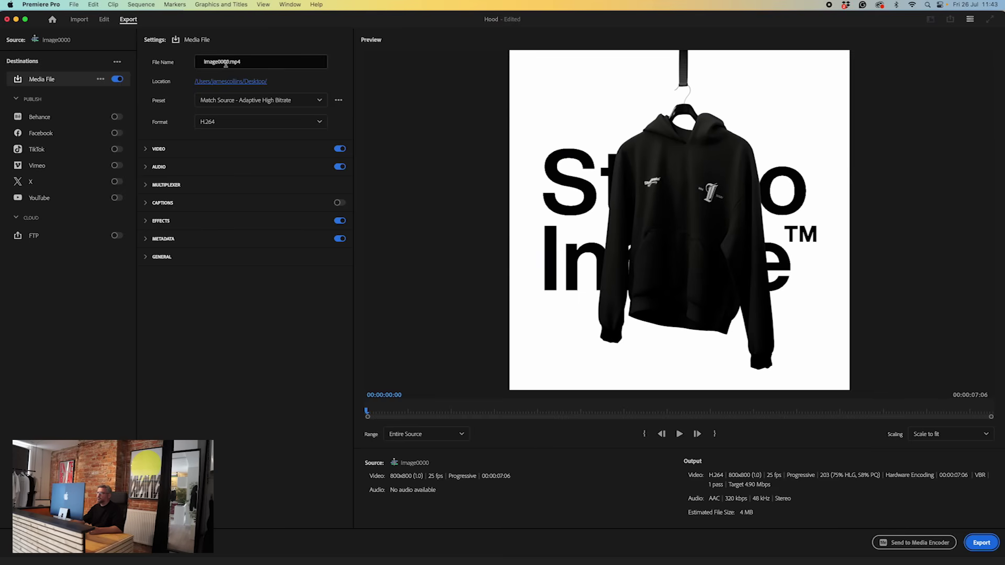
pyautogui.doubleClick(228, 60)
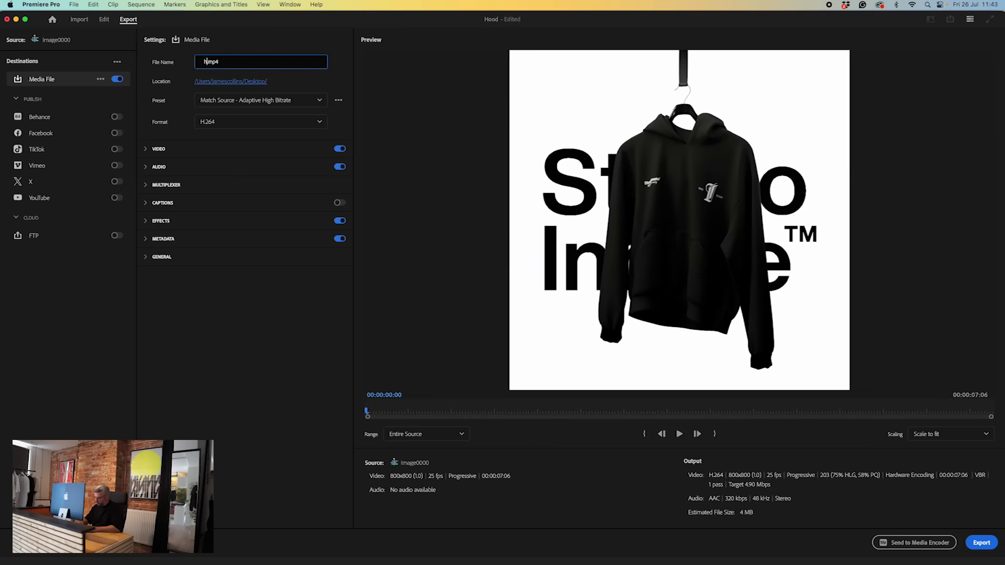